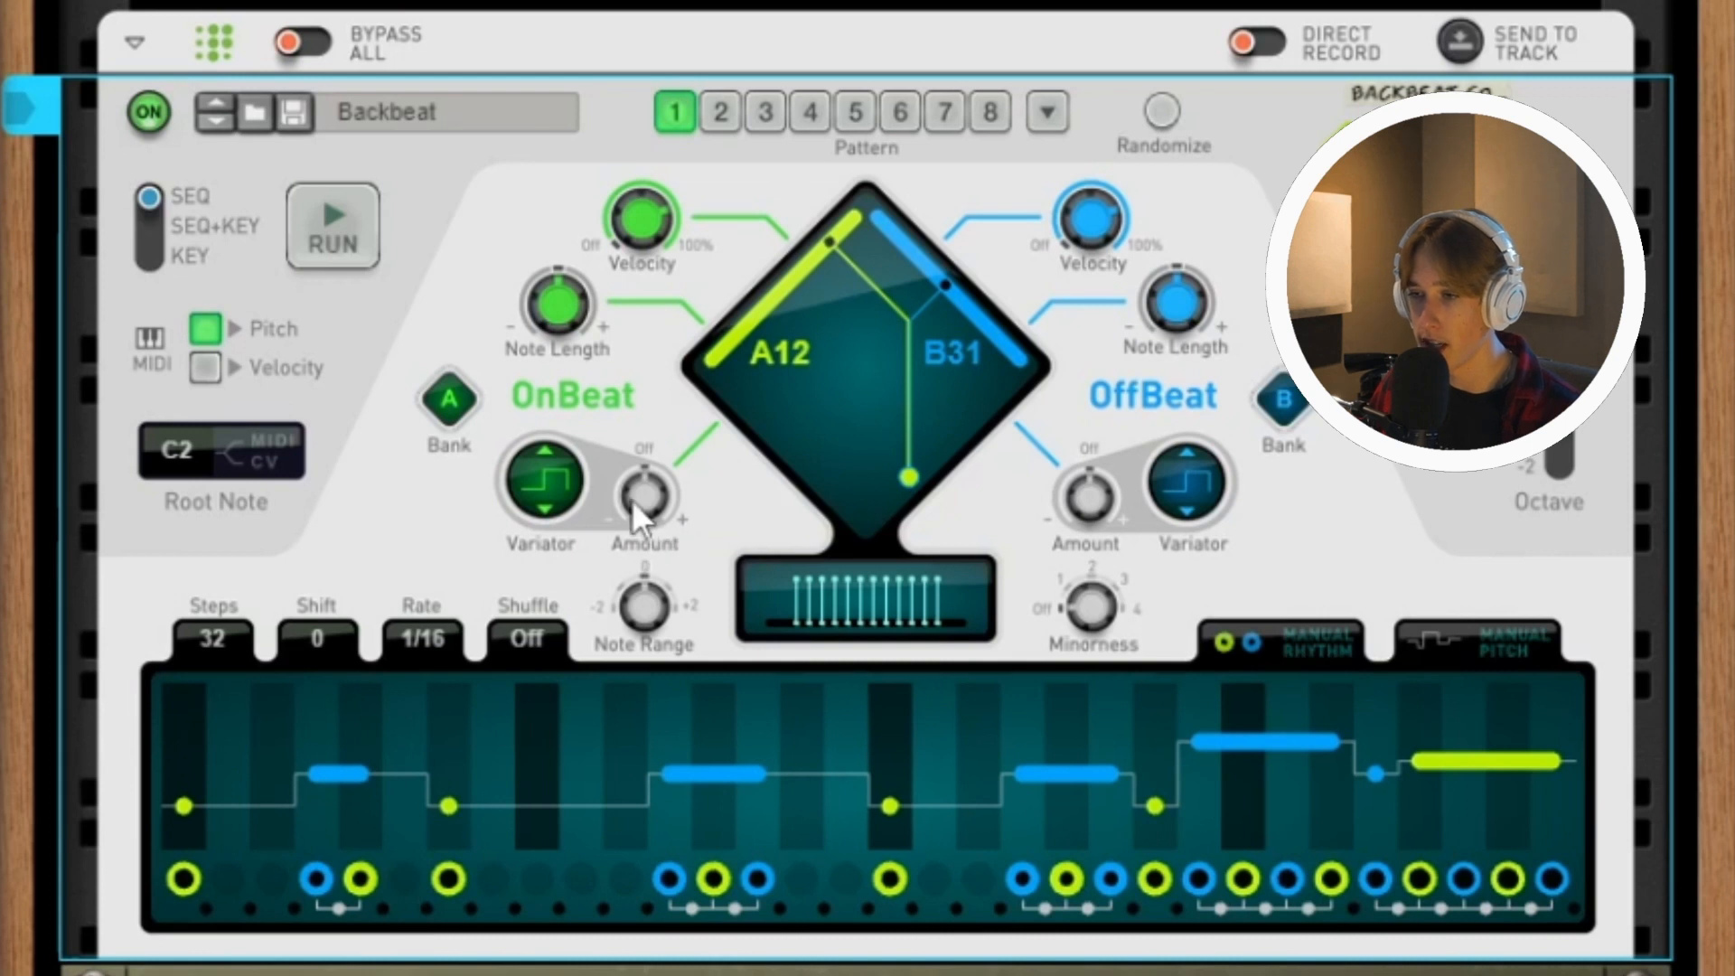
Apply some variator amount to both the OnBeat and OffBeat patterns and audition the resulting bassline.
{"action": "mouse_move", "coordinate": [633, 499]}
{"action": "left_click_drag", "start_coordinate": [632, 499], "coordinate": [638, 489]}
{"action": "left_click_drag", "start_coordinate": [1083, 507], "coordinate": [1068, 397]}
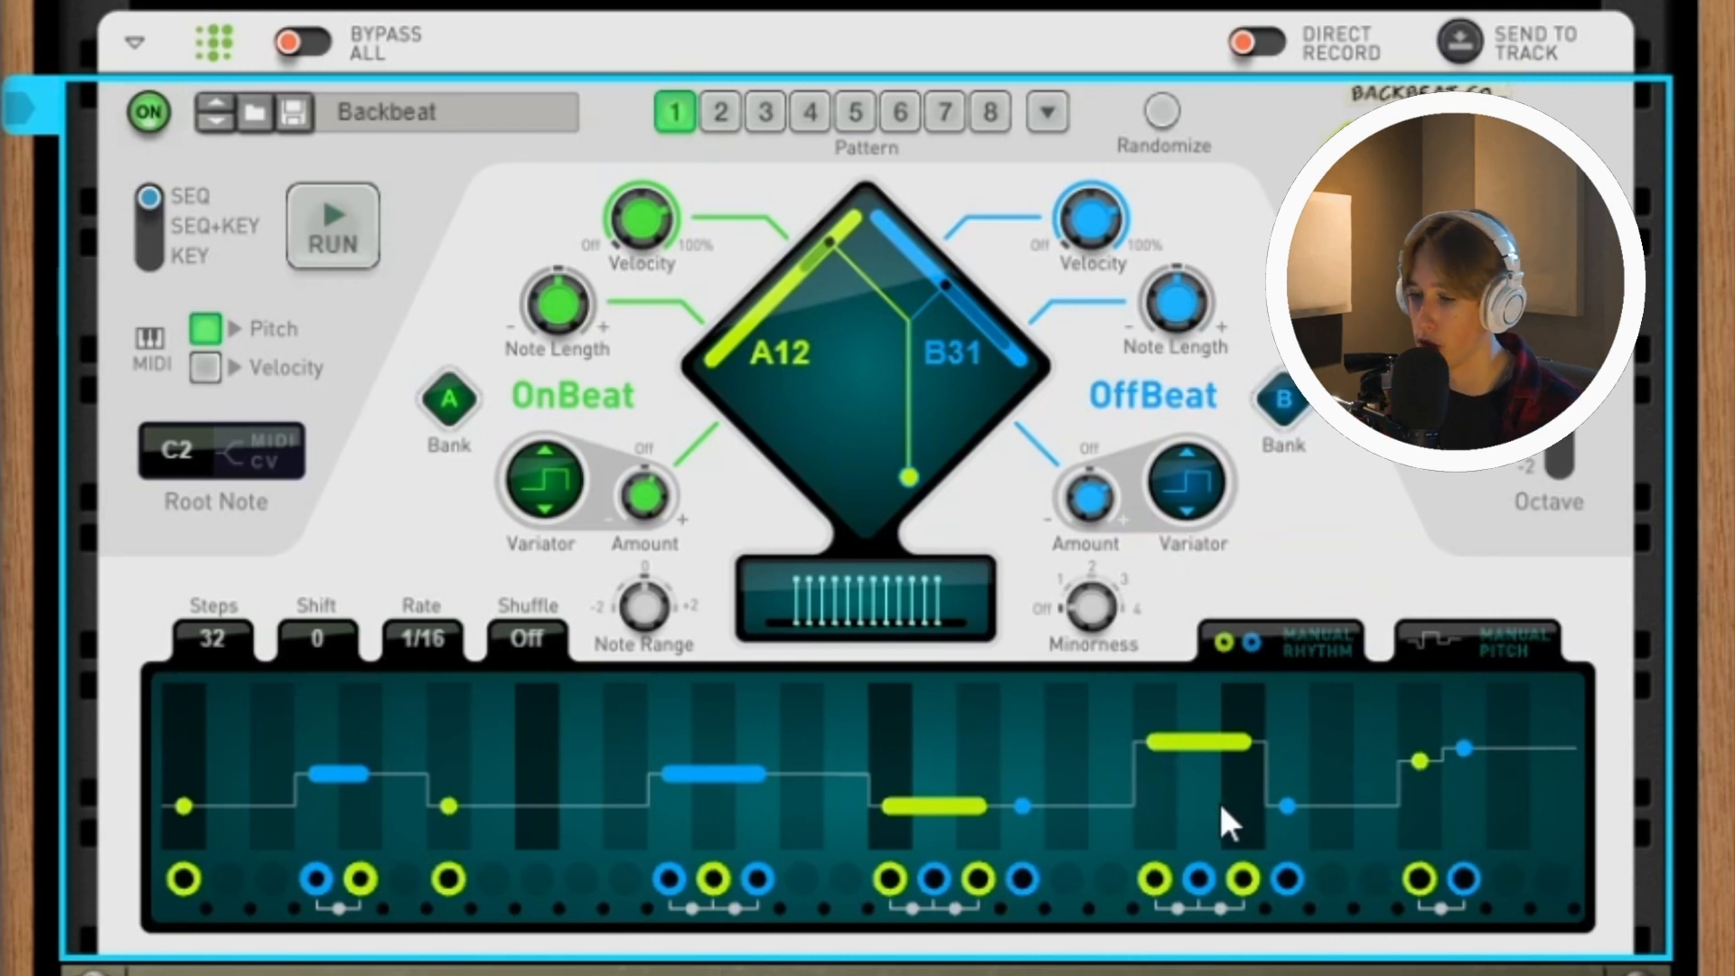
{"action": "key", "text": "space"}
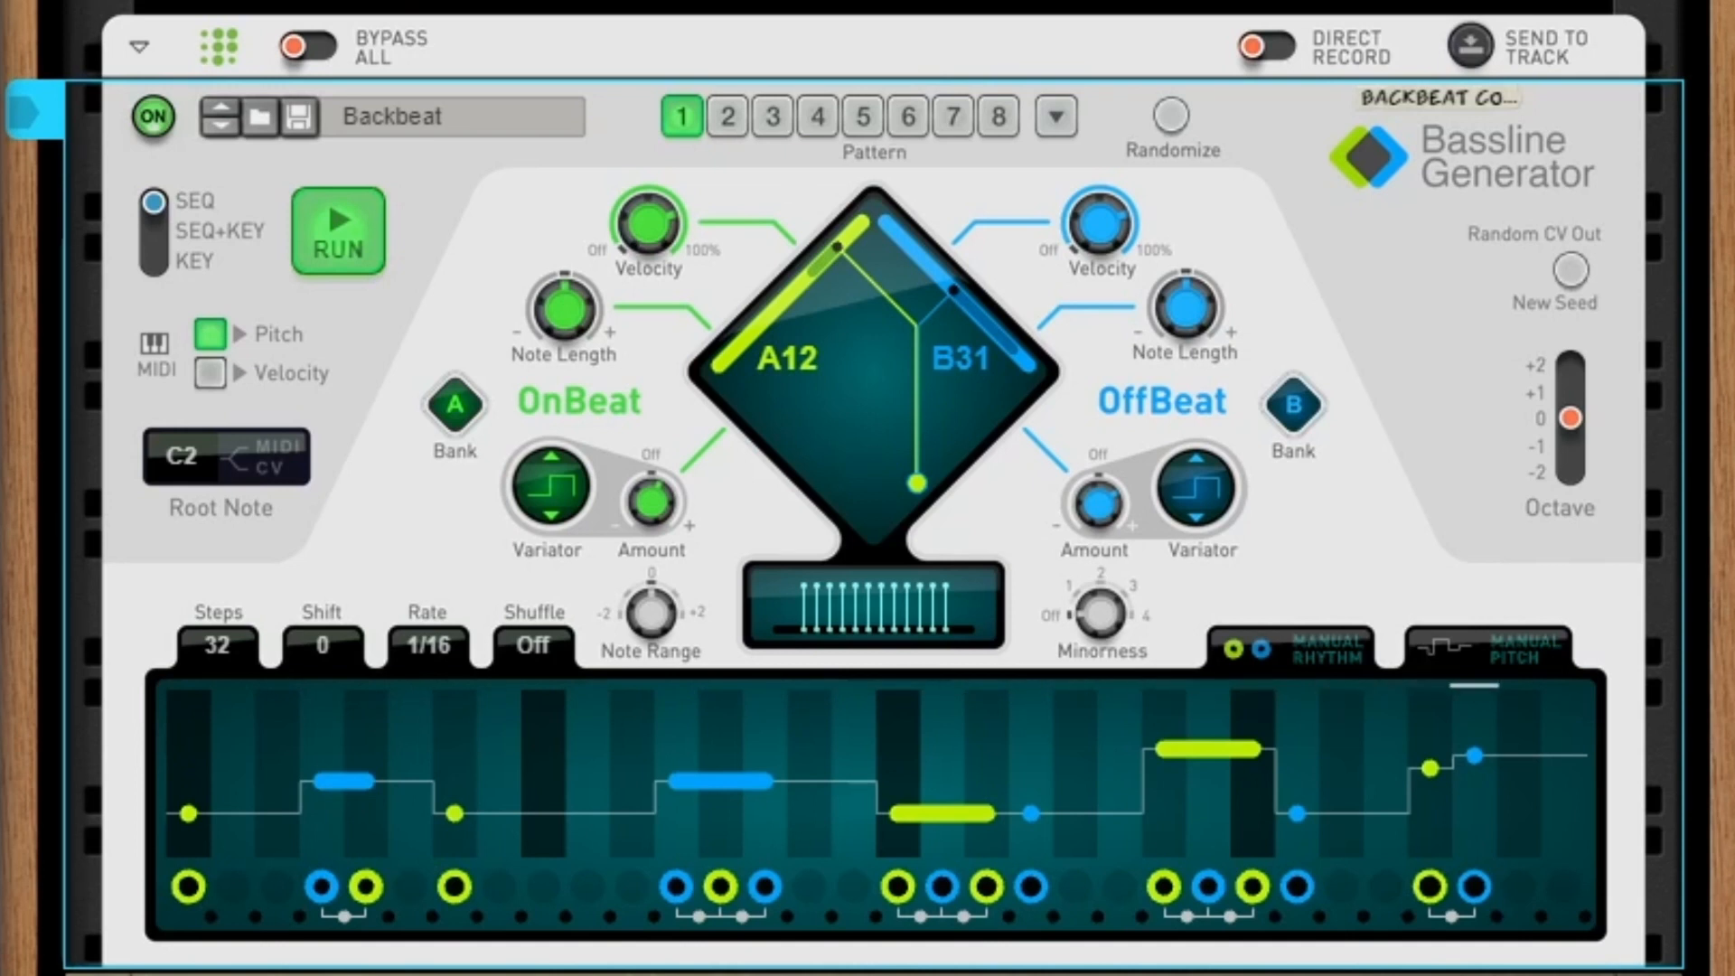
{"action": "key", "text": "space"}
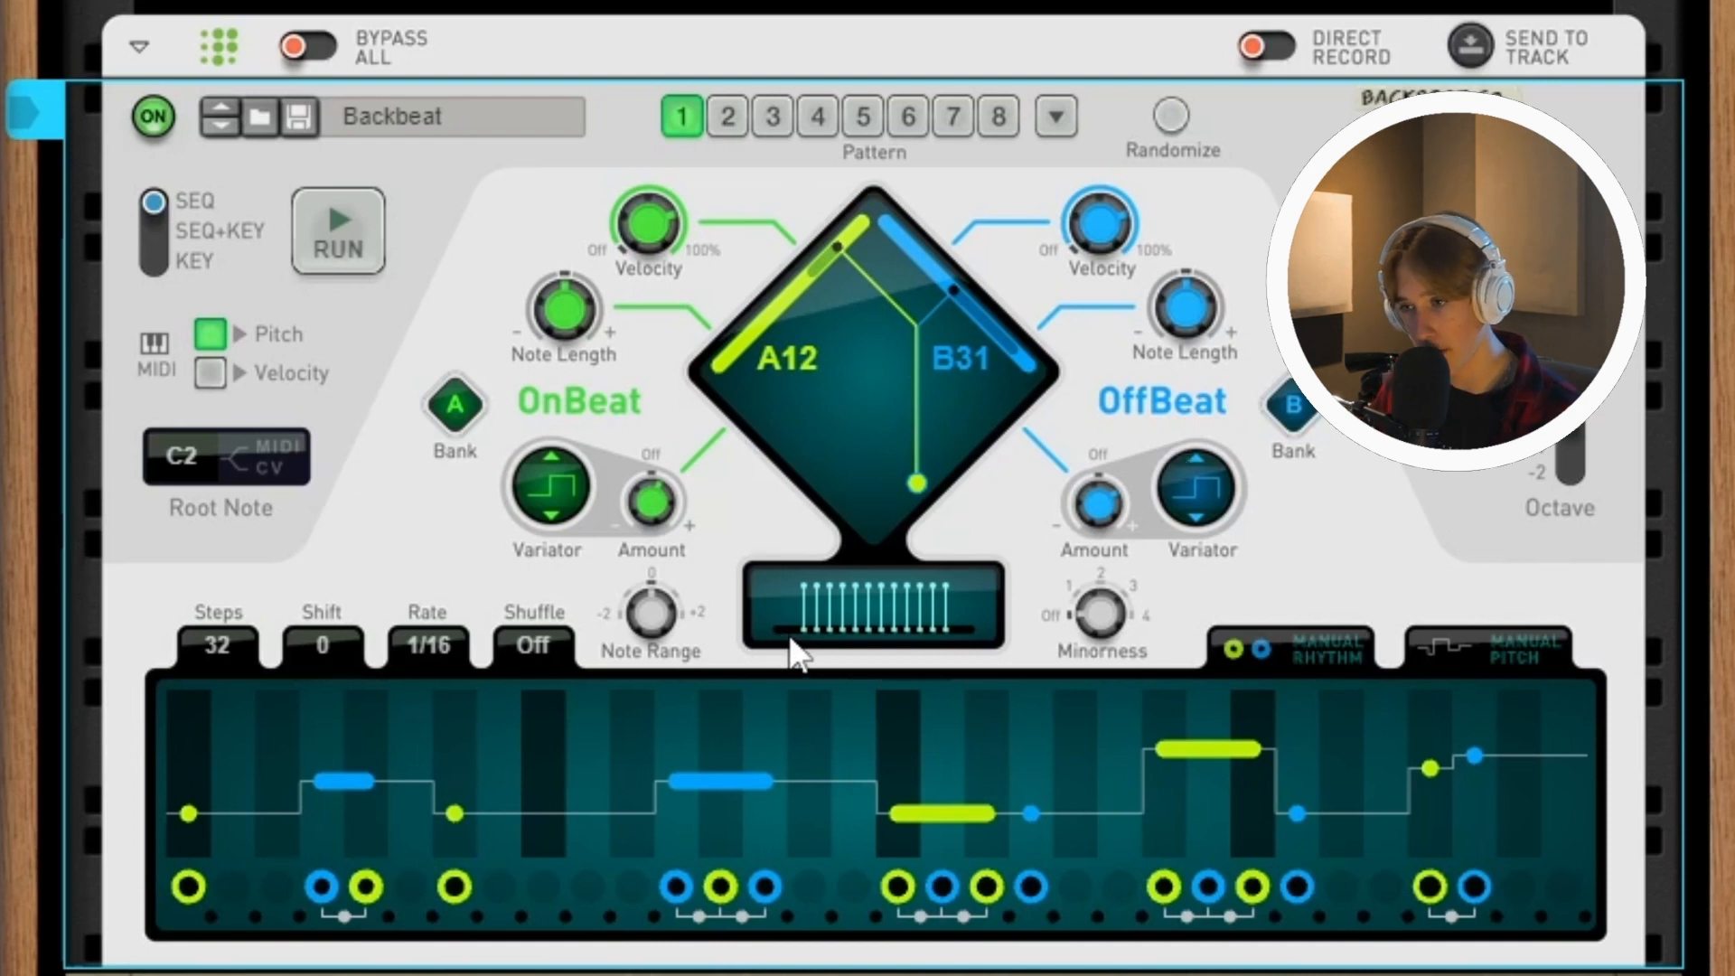
{"action": "mouse_move", "coordinate": [1098, 520]}
{"action": "left_mouse_down"}
{"action": "mouse_move", "coordinate": [1093, 491]}
{"action": "mouse_move", "coordinate": [1098, 518]}
{"action": "mouse_move", "coordinate": [1108, 490]}
{"action": "left_mouse_up"}
{"action": "mouse_move", "coordinate": [918, 328]}
{"action": "left_mouse_down"}
{"action": "mouse_move", "coordinate": [931, 307]}
{"action": "mouse_move", "coordinate": [935, 325]}
{"action": "left_mouse_up"}
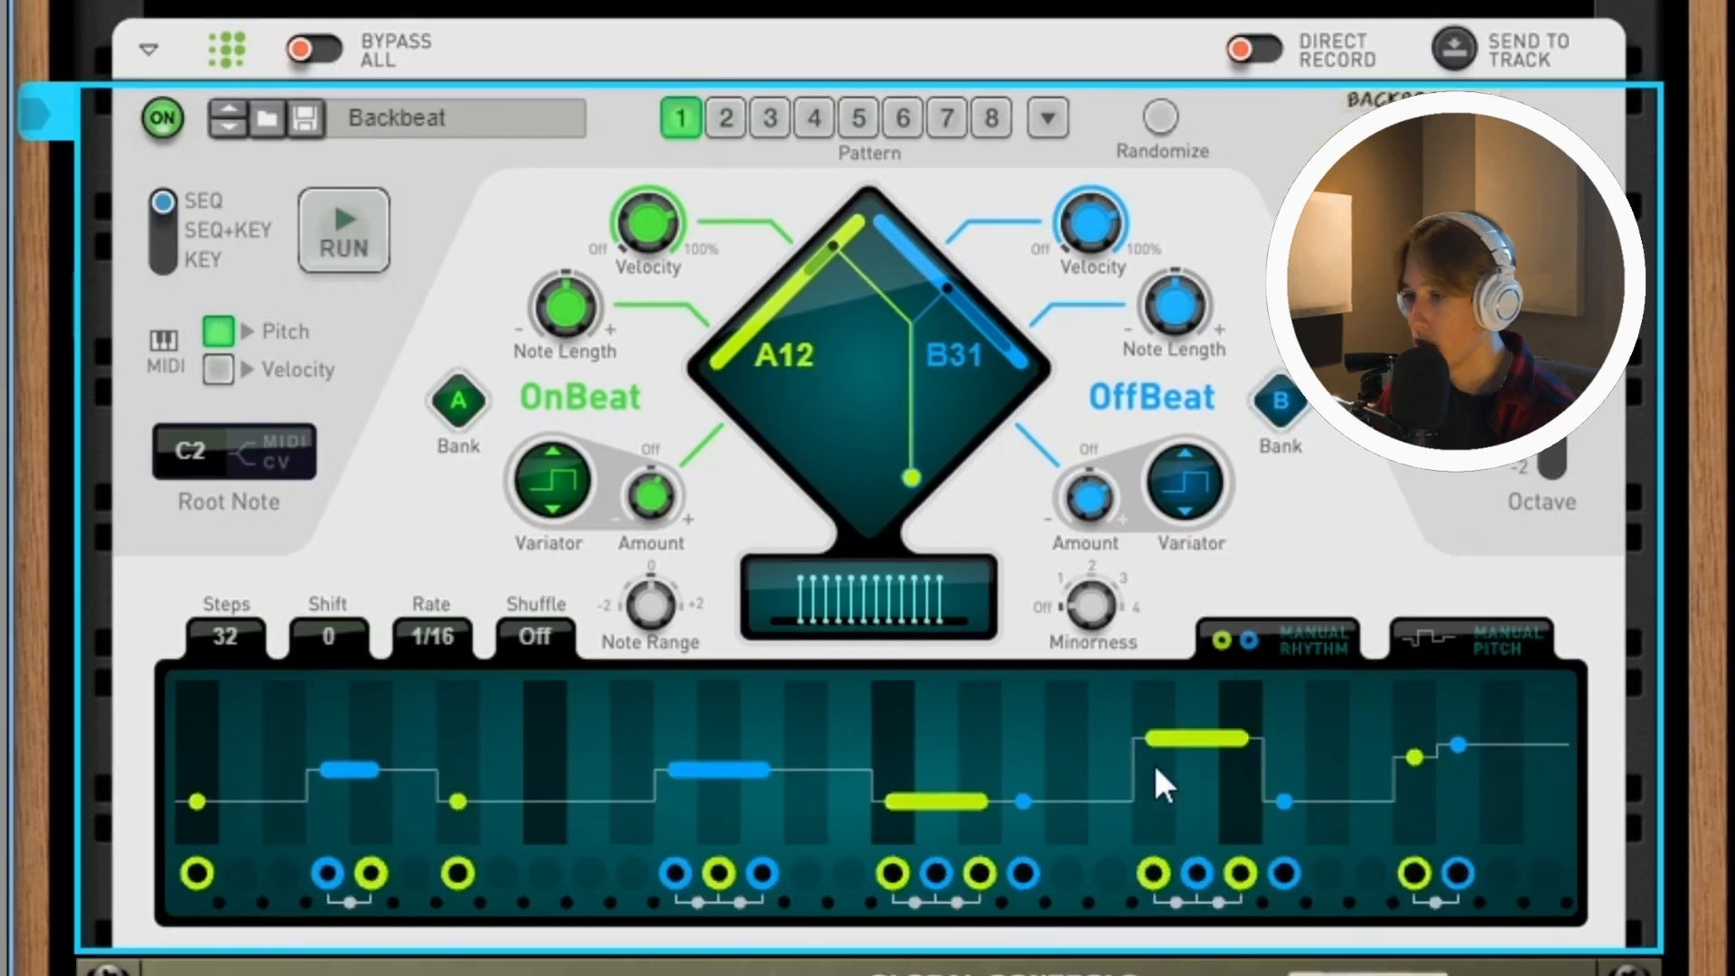
Enable Manual Pitch, lower the long high note in the second half to C2 (+0), and slightly lower the last two notes.
{"action": "left_click", "coordinate": [1432, 633]}
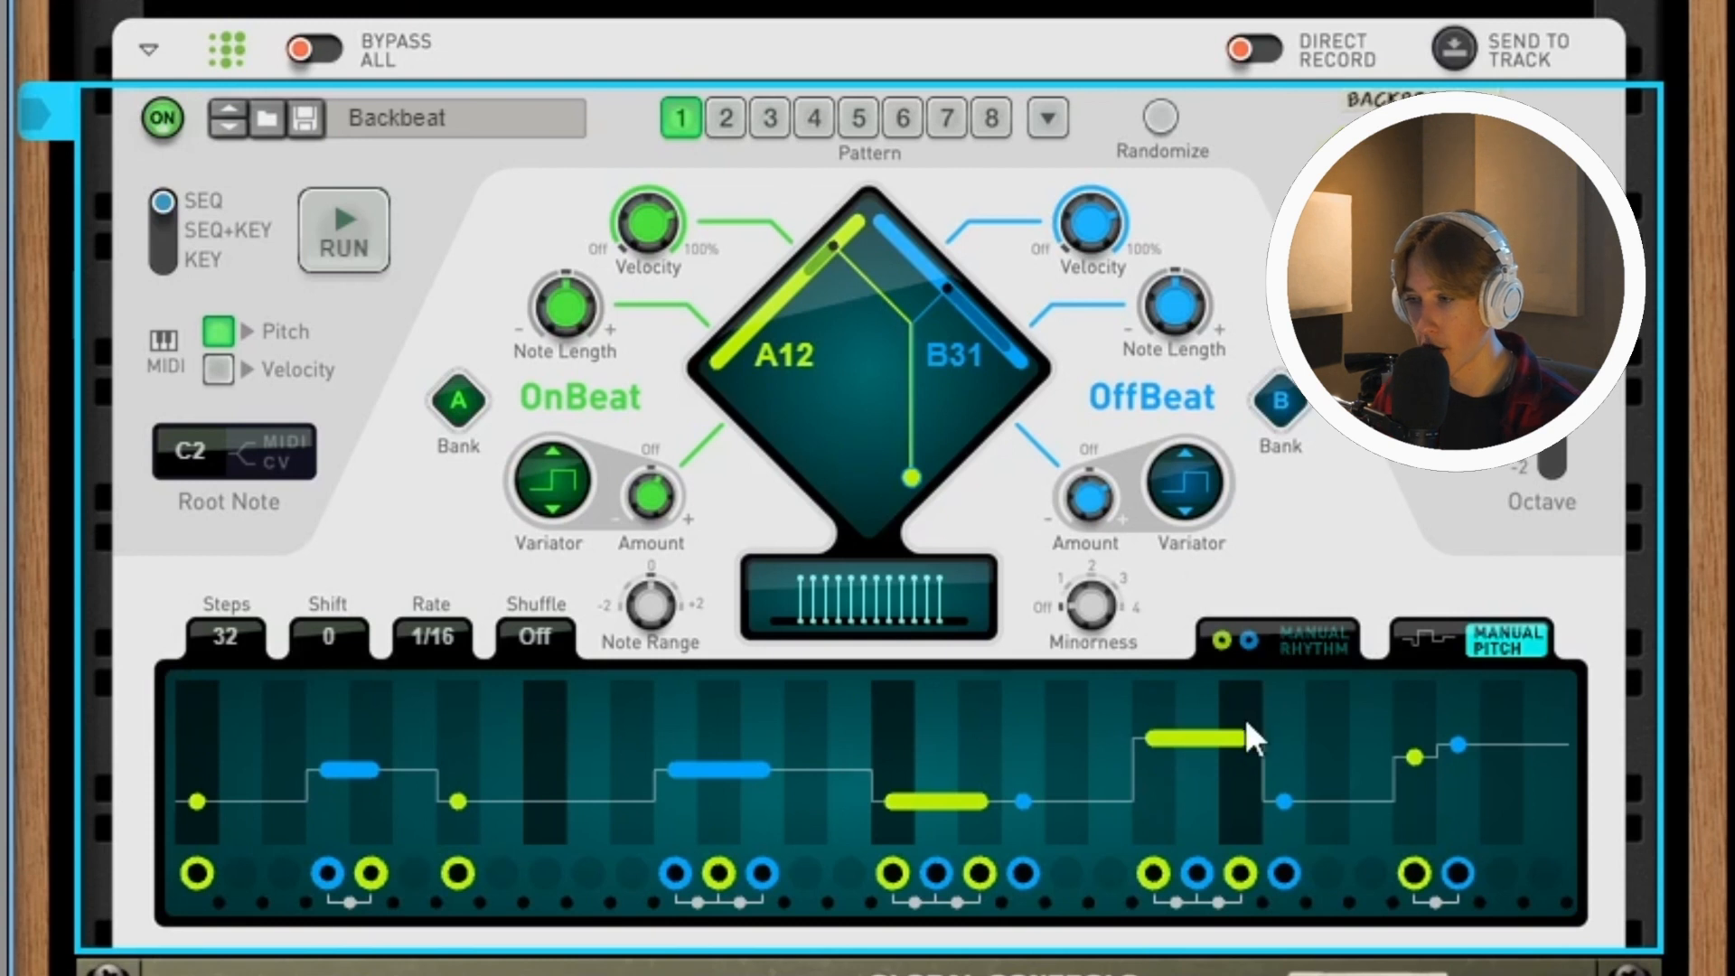
{"action": "mouse_move", "coordinate": [1209, 730]}
{"action": "left_click_drag", "start_coordinate": [1209, 730], "coordinate": [1209, 794]}
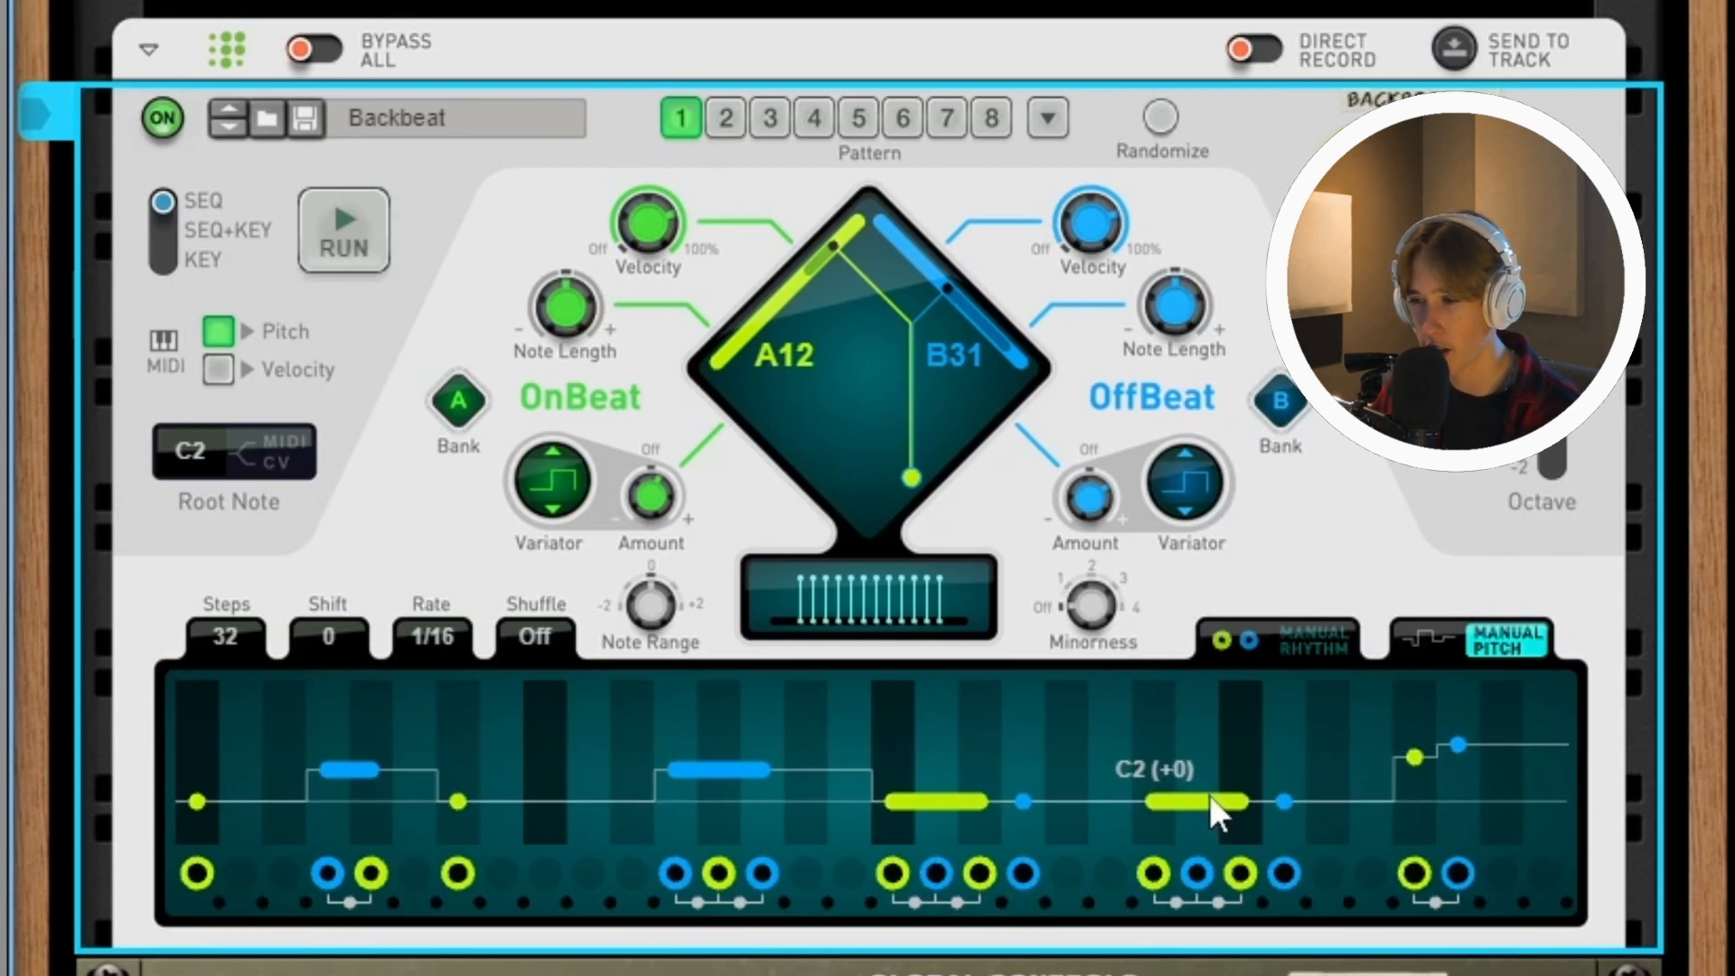
{"action": "left_click", "coordinate": [1422, 759]}
{"action": "left_click_drag", "start_coordinate": [1422, 757], "coordinate": [1420, 773]}
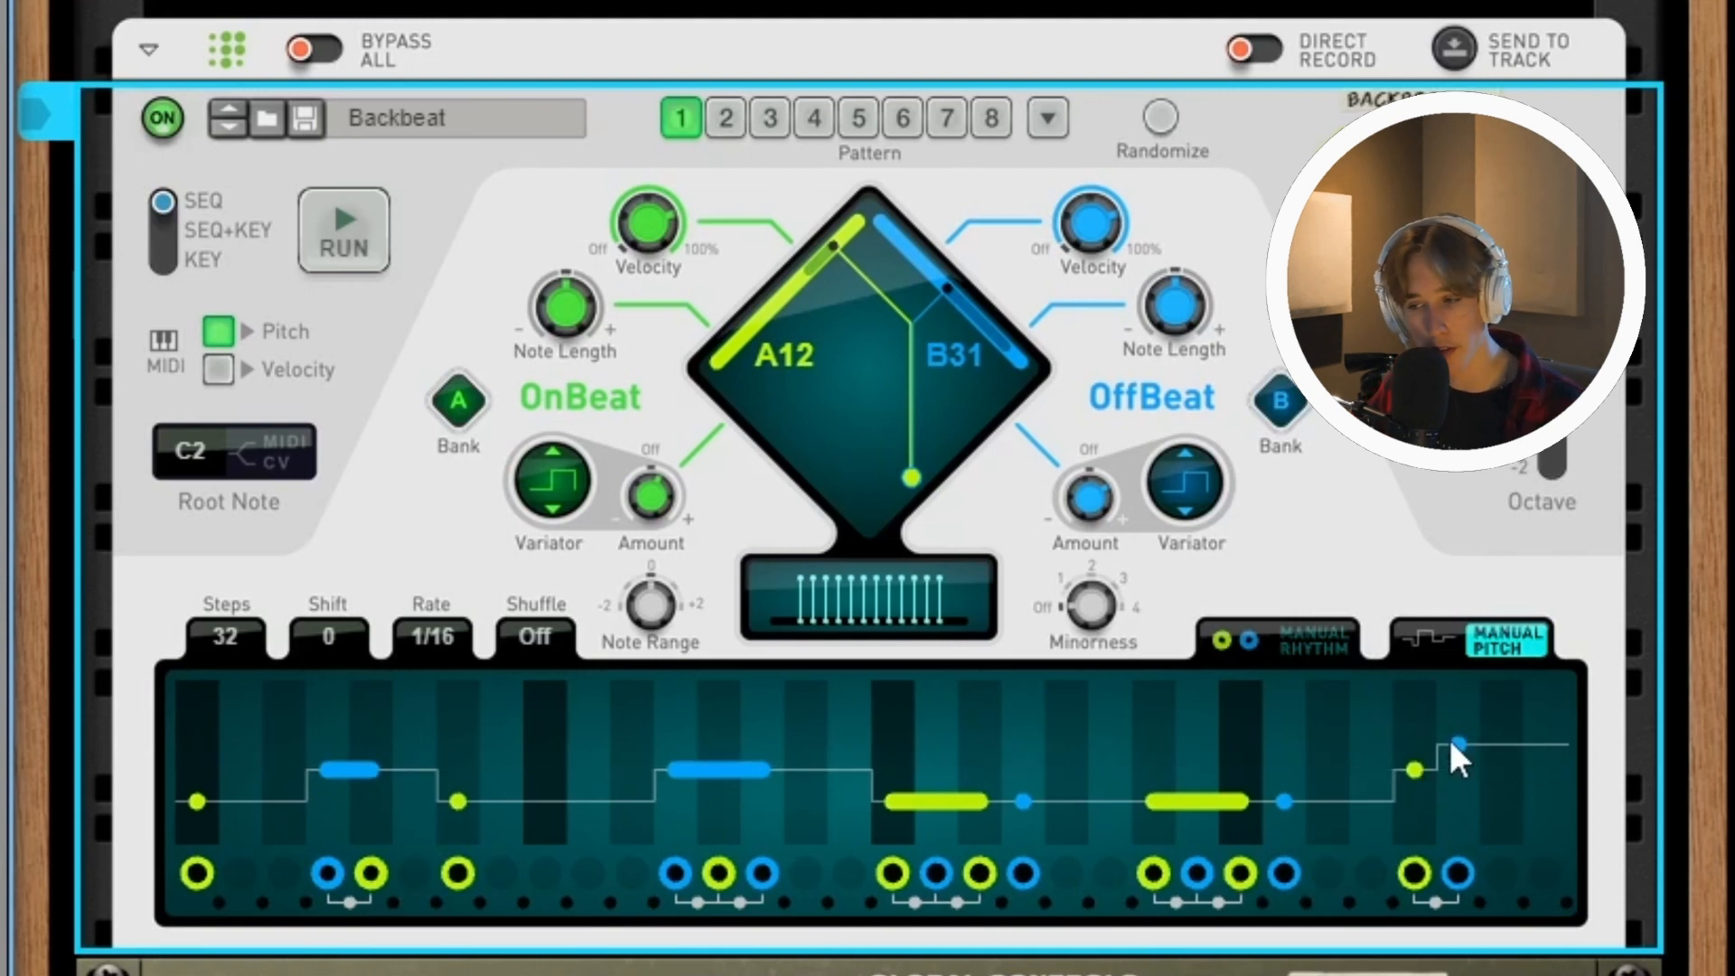
{"action": "left_click", "coordinate": [1457, 745]}
{"action": "mouse_move", "coordinate": [1456, 742]}
{"action": "left_mouse_down"}
{"action": "mouse_move", "coordinate": [1451, 728]}
{"action": "mouse_move", "coordinate": [1451, 752]}
{"action": "left_mouse_up"}
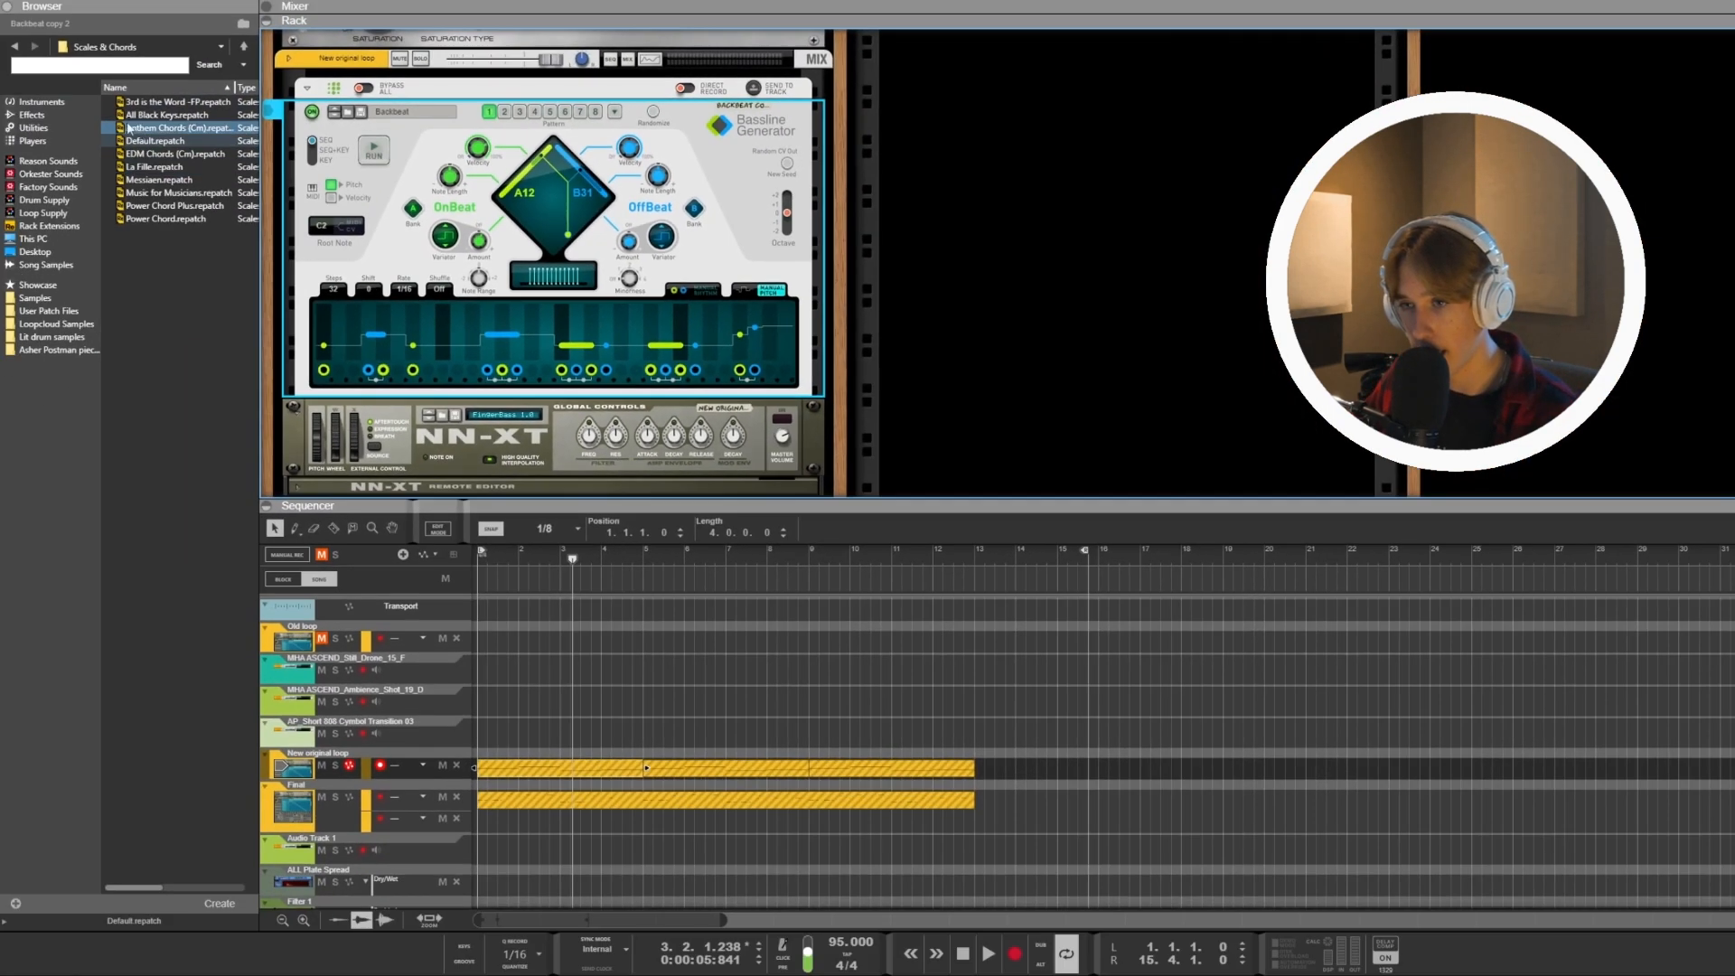
Add a Scales & Chords player directly below the Bassline Generator and set its scale to Minor.
{"action": "left_click", "coordinate": [32, 115]}
{"action": "left_click", "coordinate": [33, 141]}
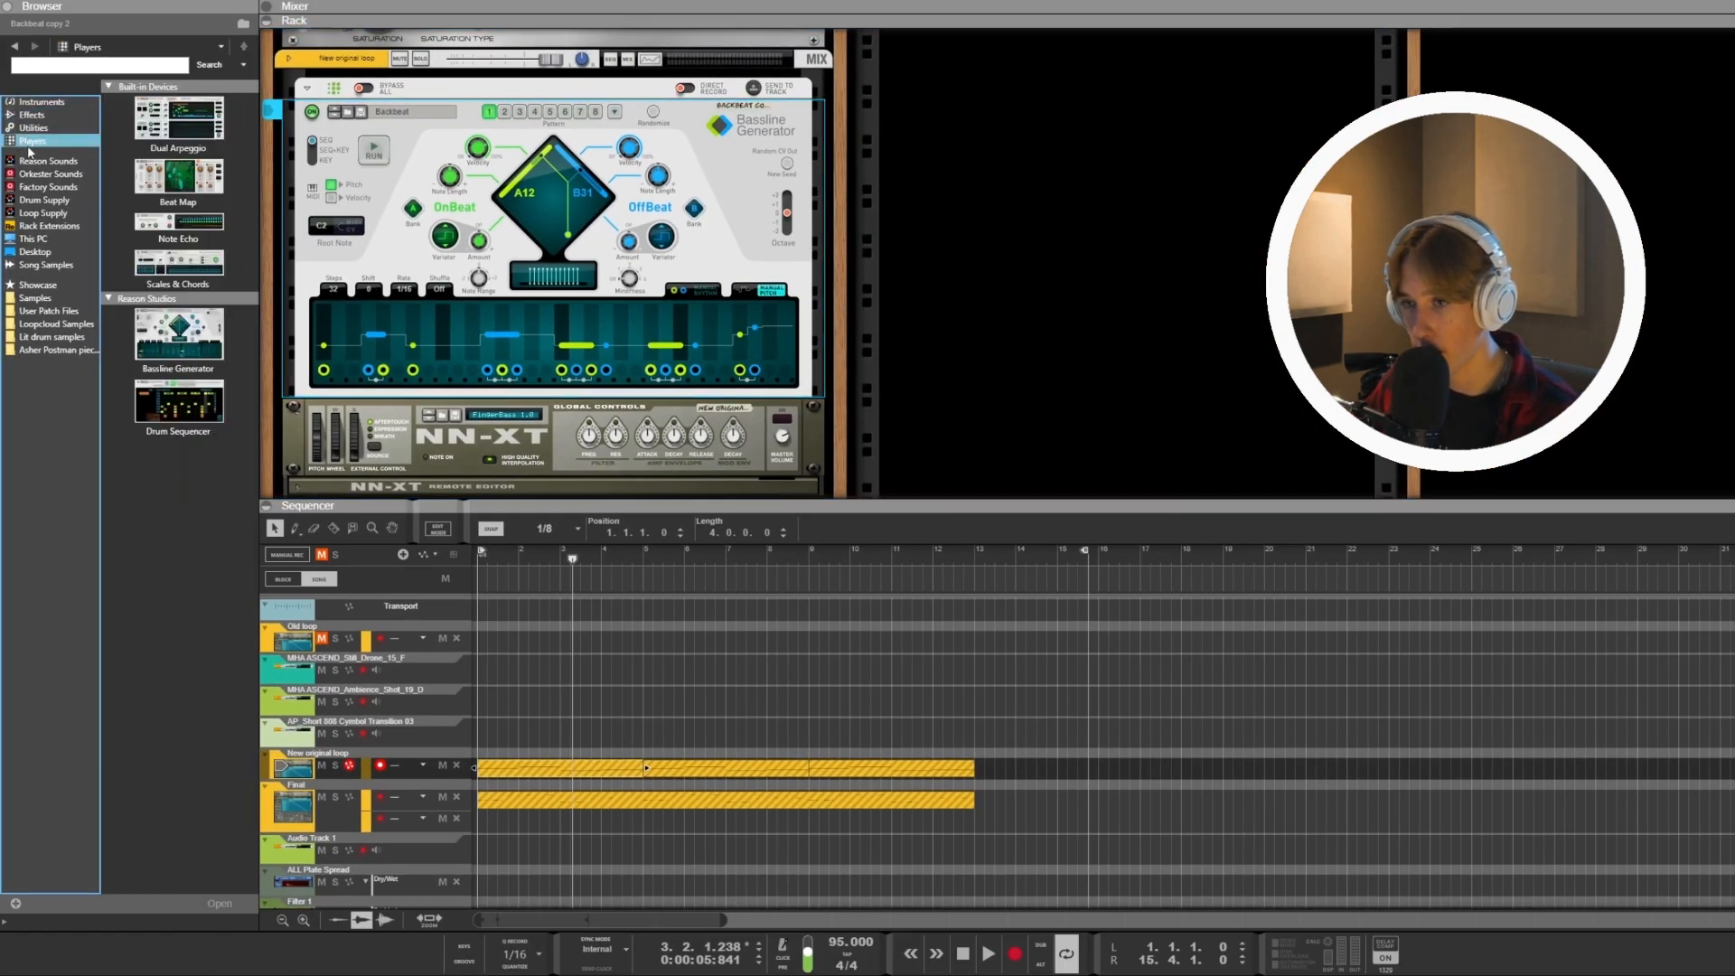
{"action": "left_click_drag", "start_coordinate": [179, 264], "coordinate": [526, 414]}
{"action": "left_click", "coordinate": [378, 409]}
{"action": "left_click", "coordinate": [366, 445]}
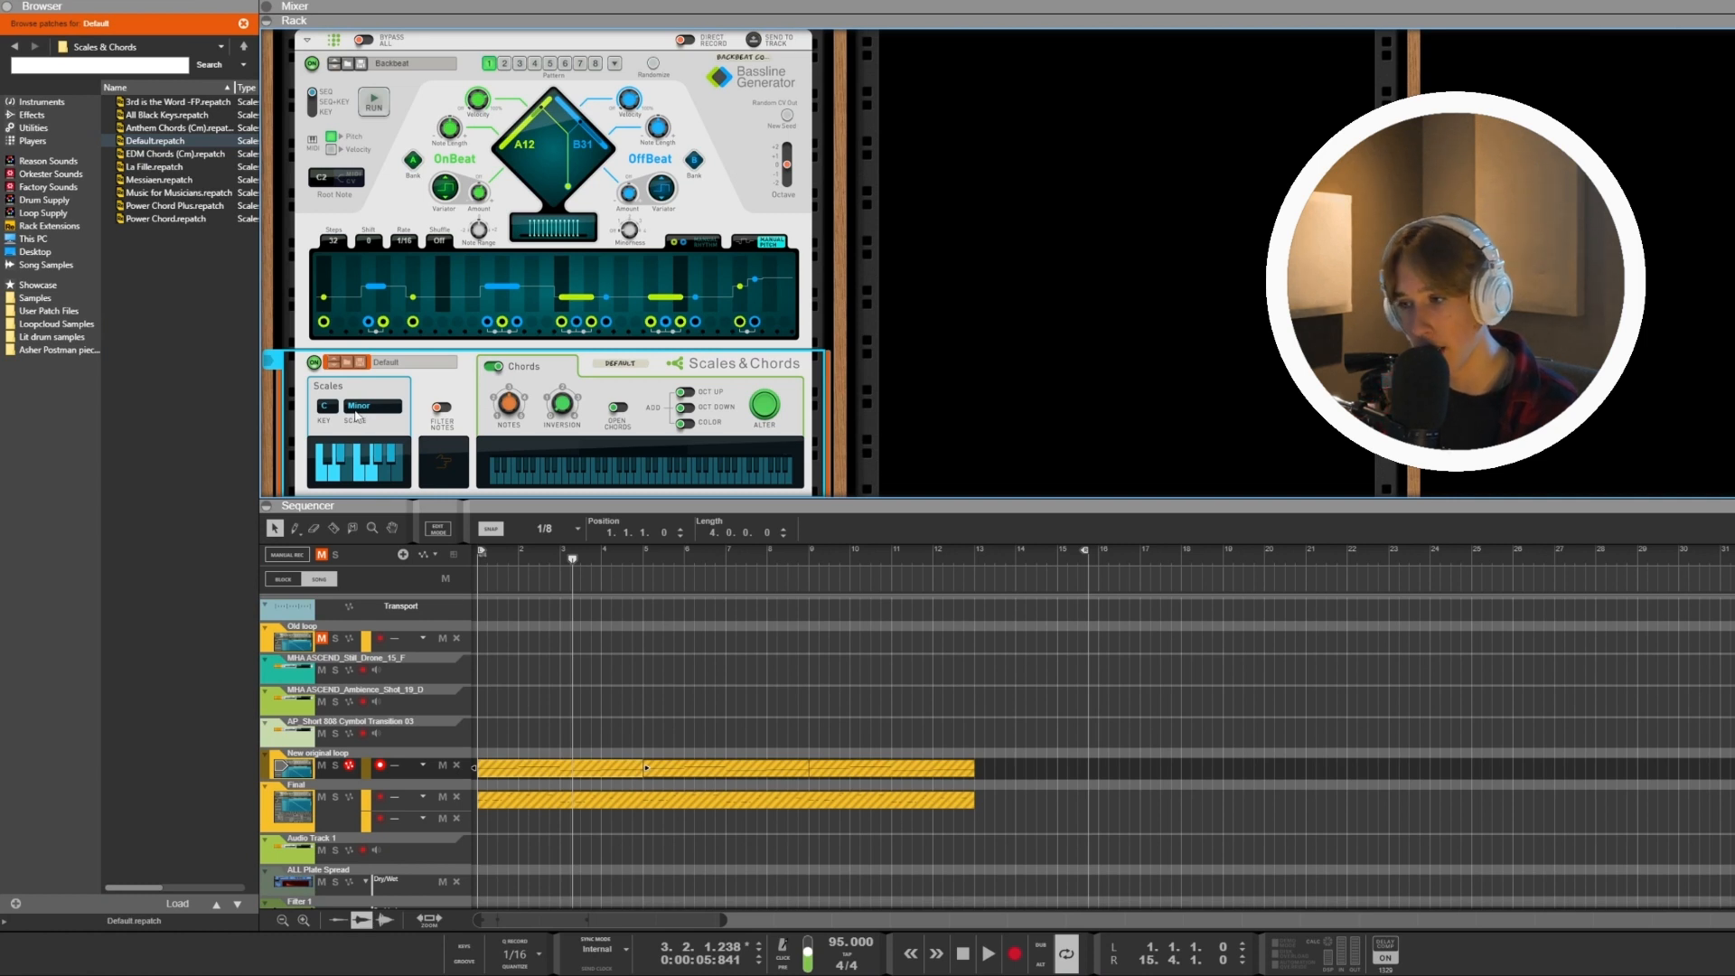
Unmute the first four-bar clip on the New original loop track and play it back.
{"action": "scroll", "coordinate": [593, 717], "scroll_direction": "down", "scroll_amount": 2}
{"action": "left_click", "coordinate": [594, 714]}
{"action": "key", "text": "KP_0"}
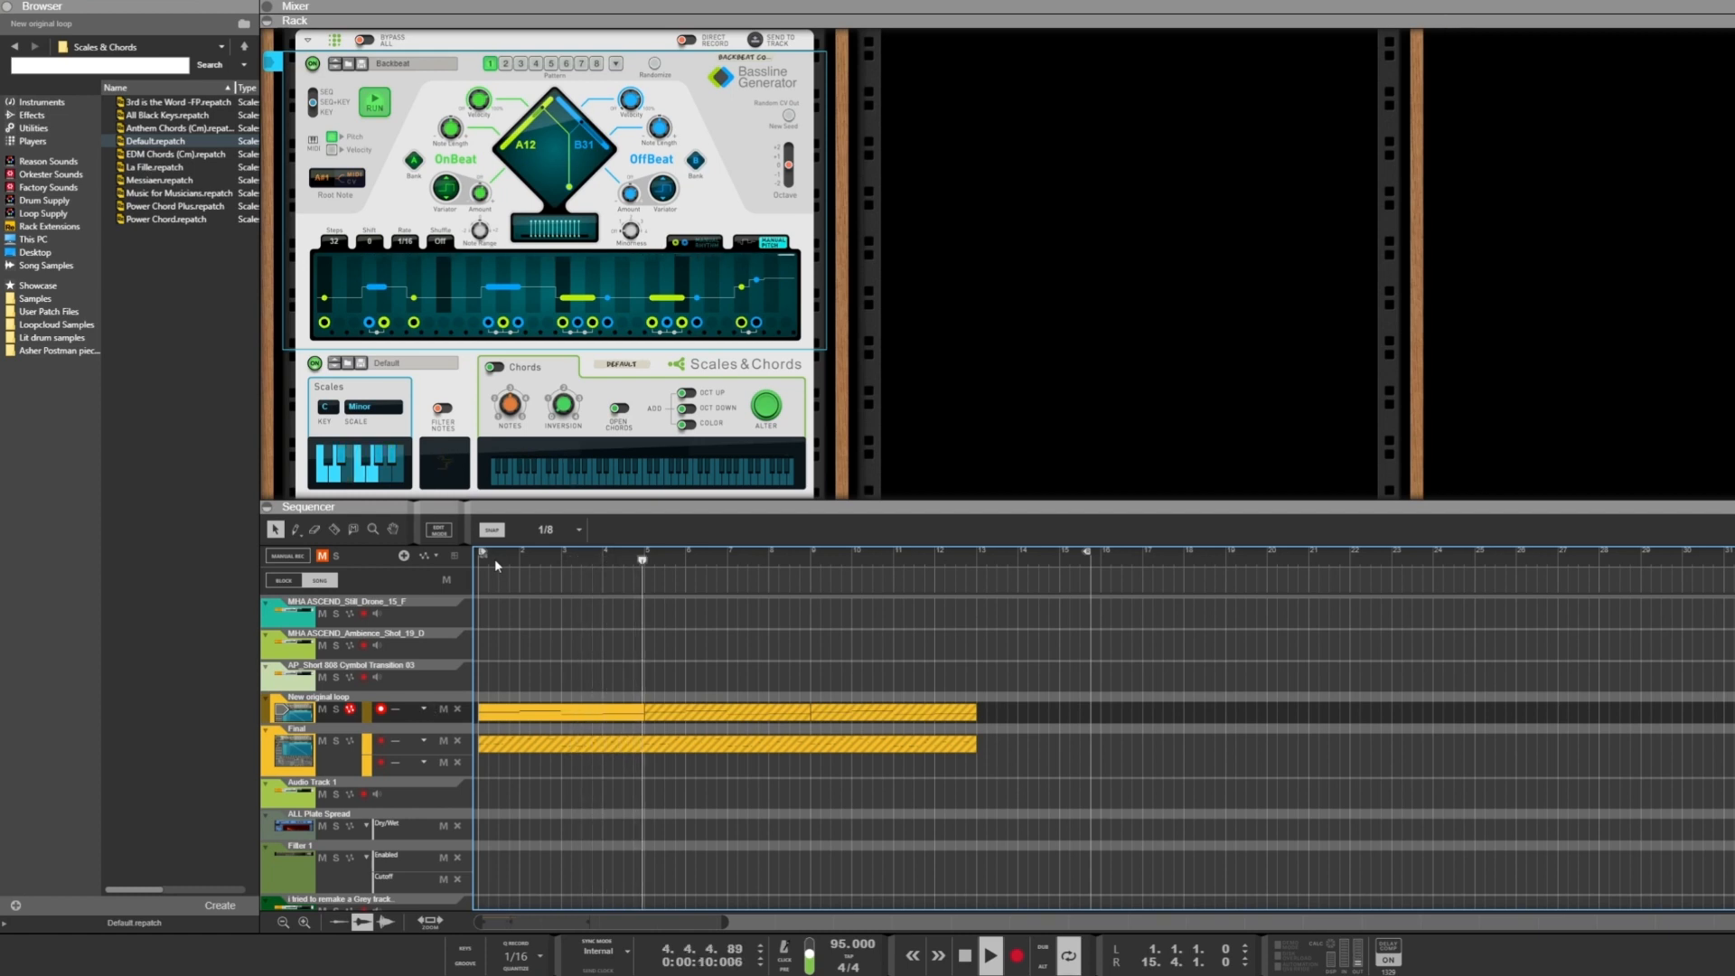
{"action": "key", "text": "space"}
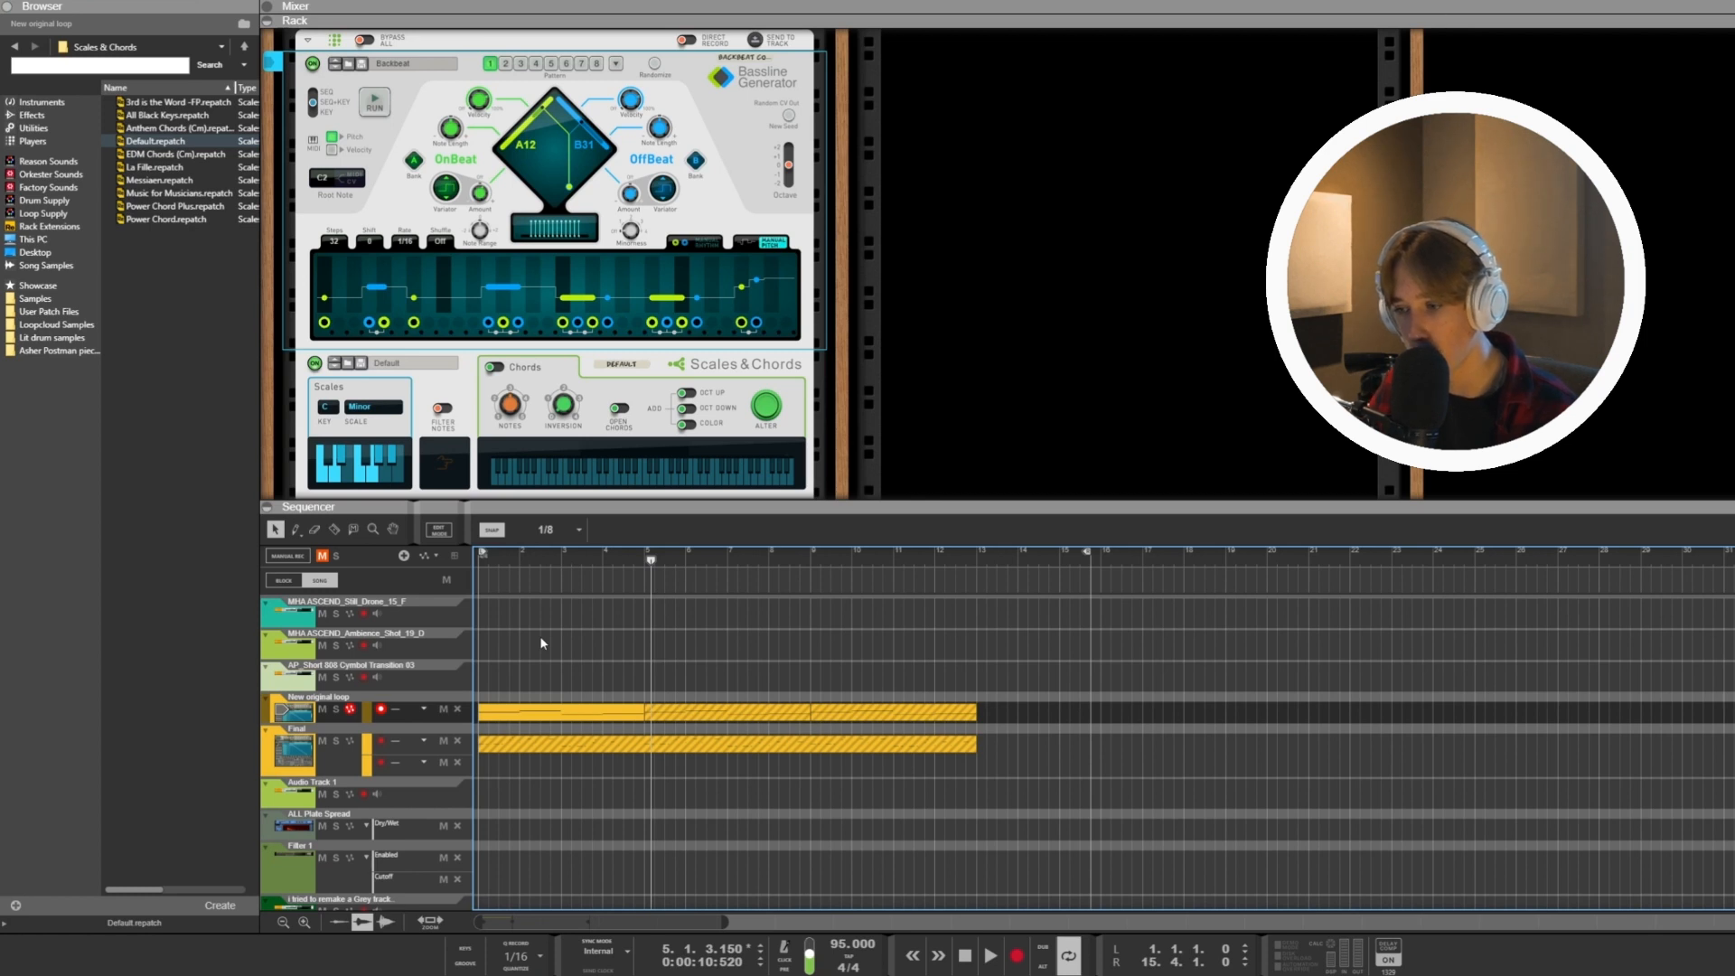
Move the New original loop clips to start at bar 2 and play back from just before their start.
{"action": "left_click", "coordinate": [569, 707]}
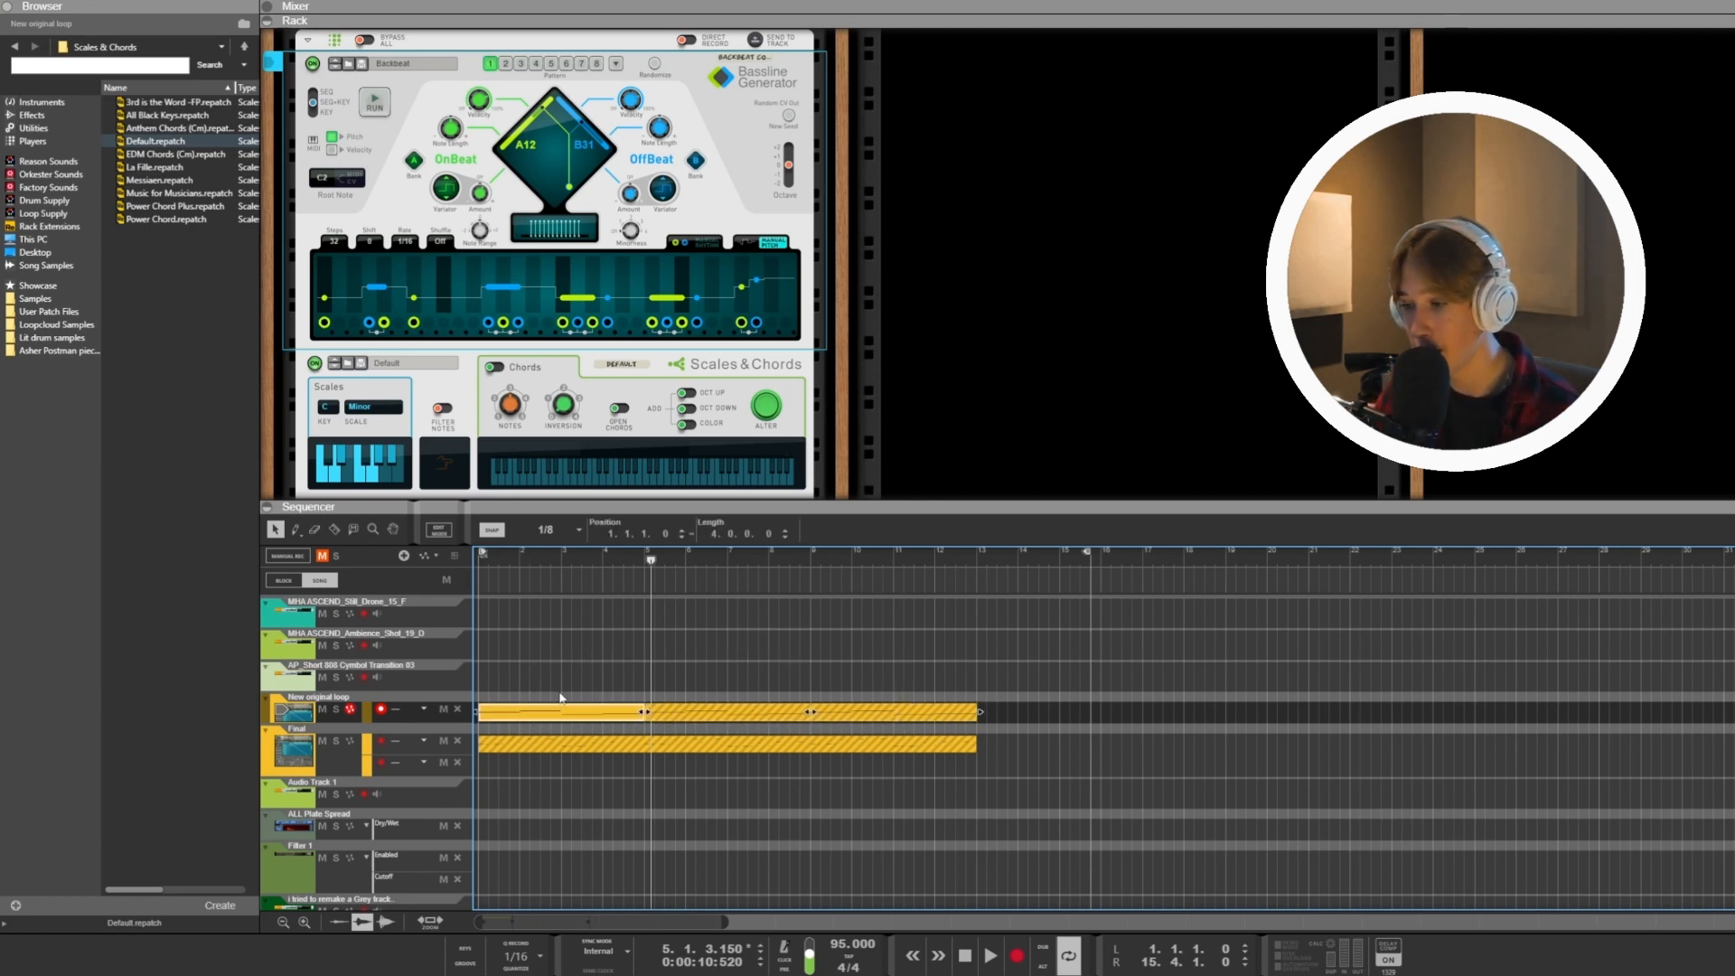
{"action": "left_click_drag", "start_coordinate": [518, 717], "coordinate": [558, 716]}
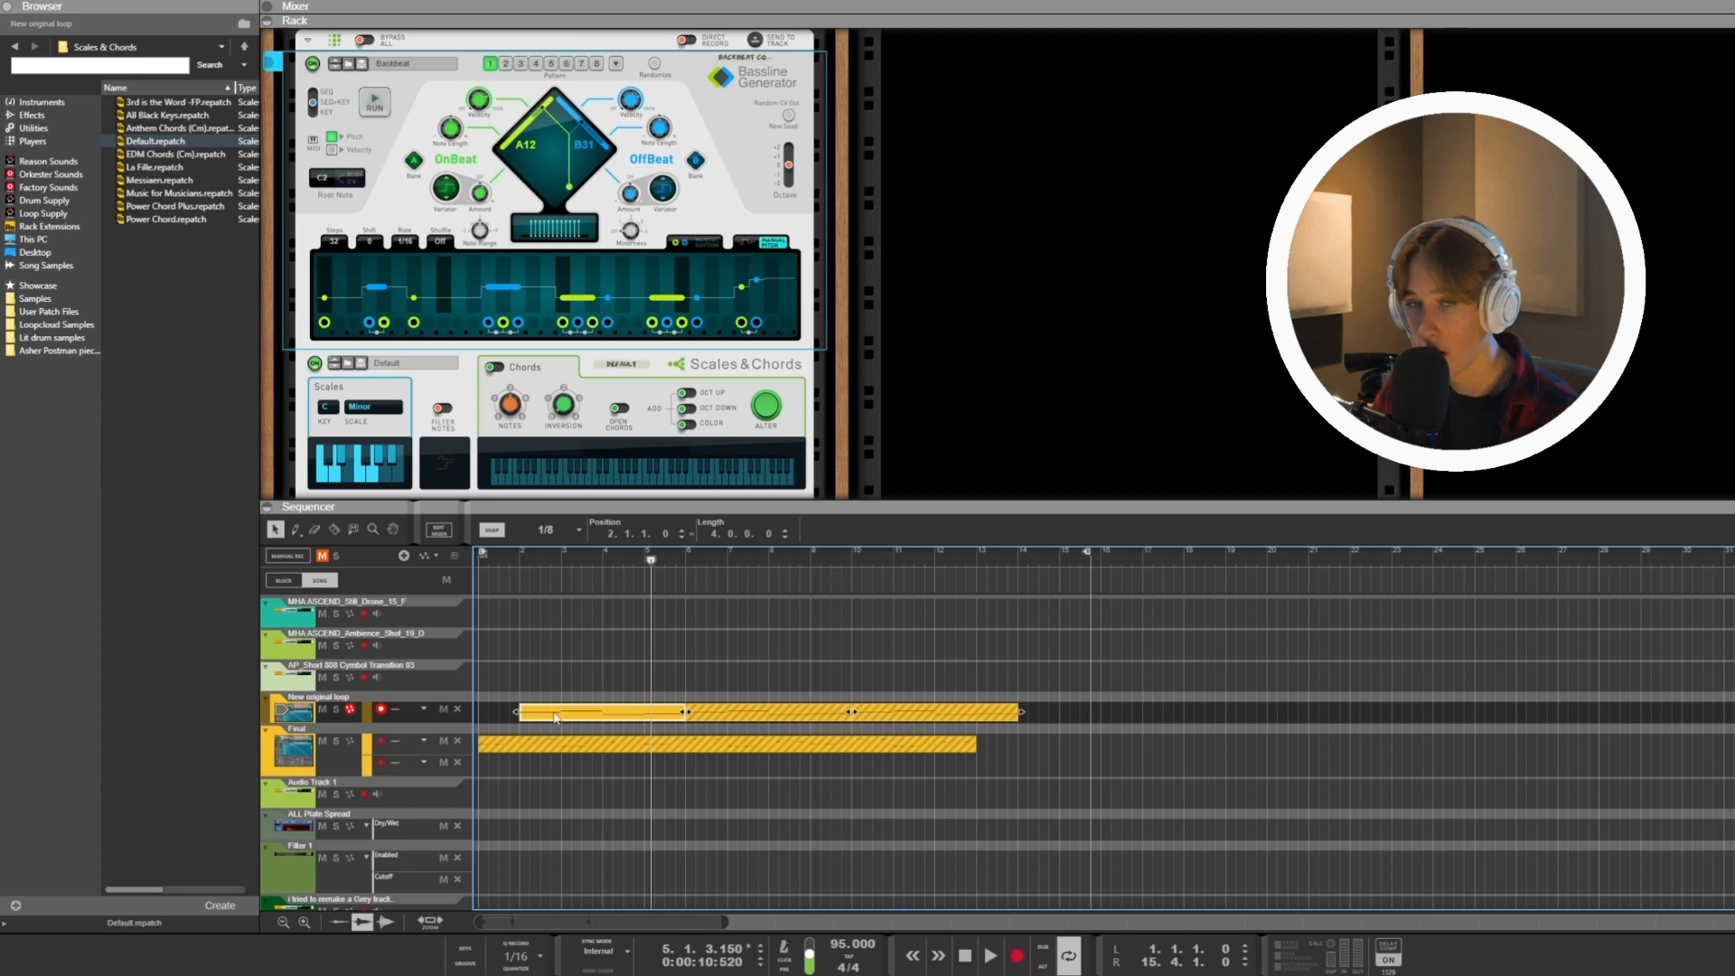
{"action": "left_click", "coordinate": [513, 556]}
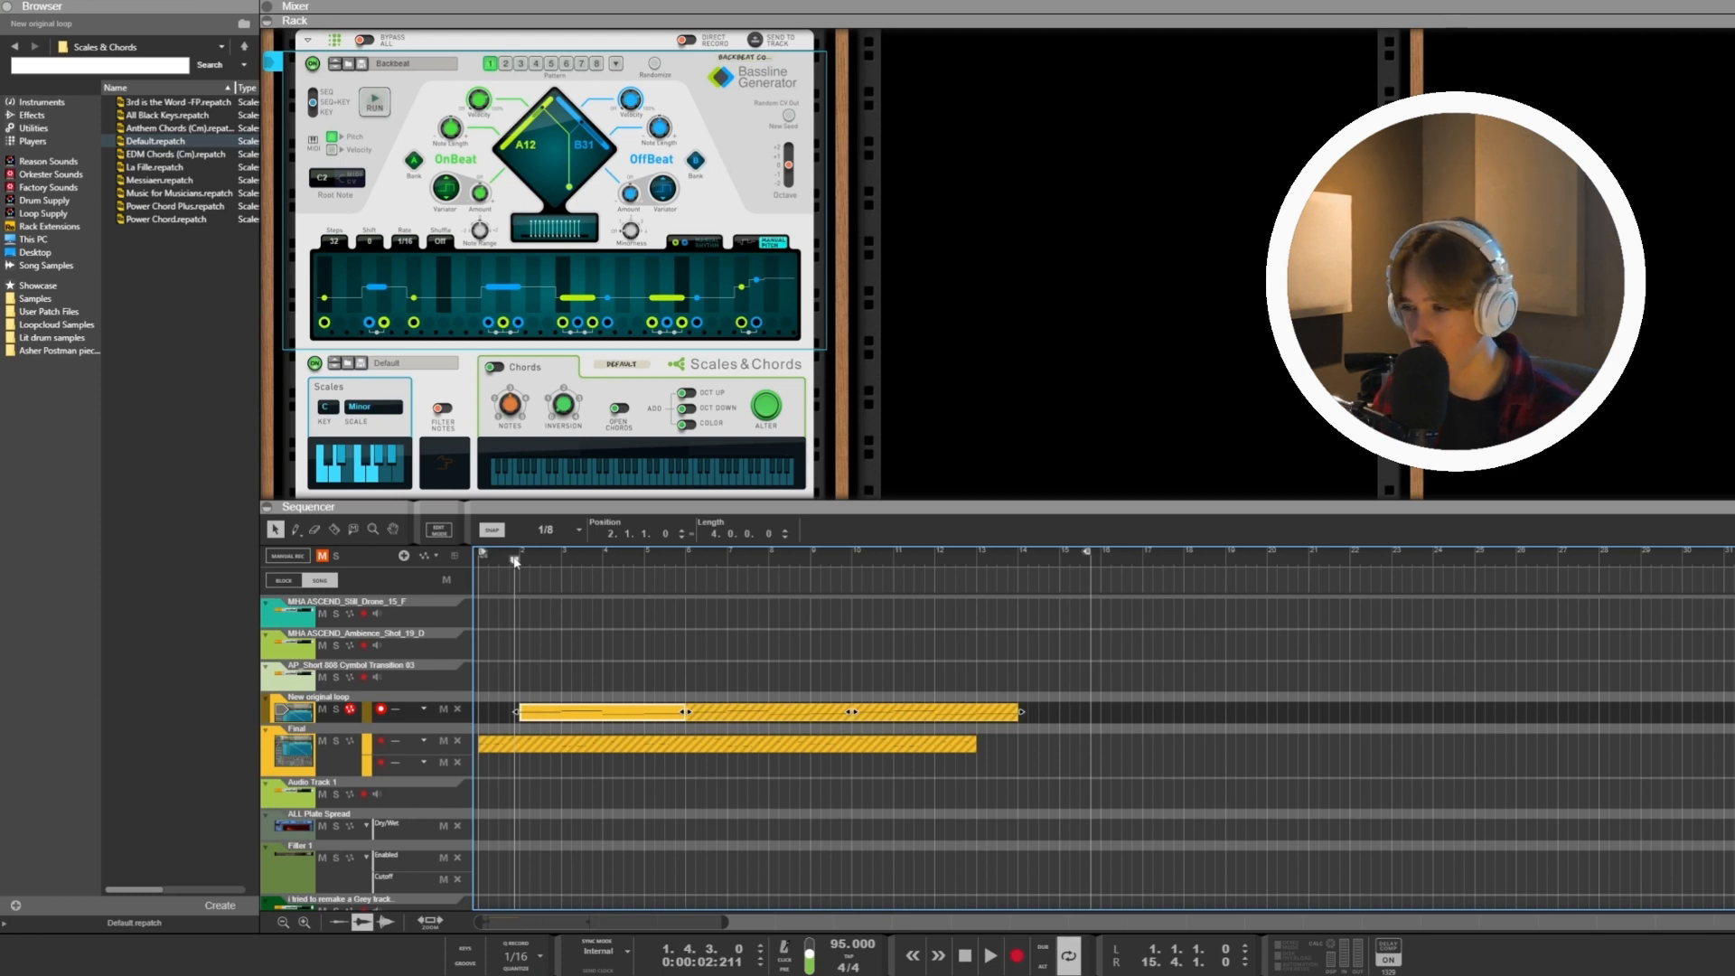
{"action": "key", "text": "space"}
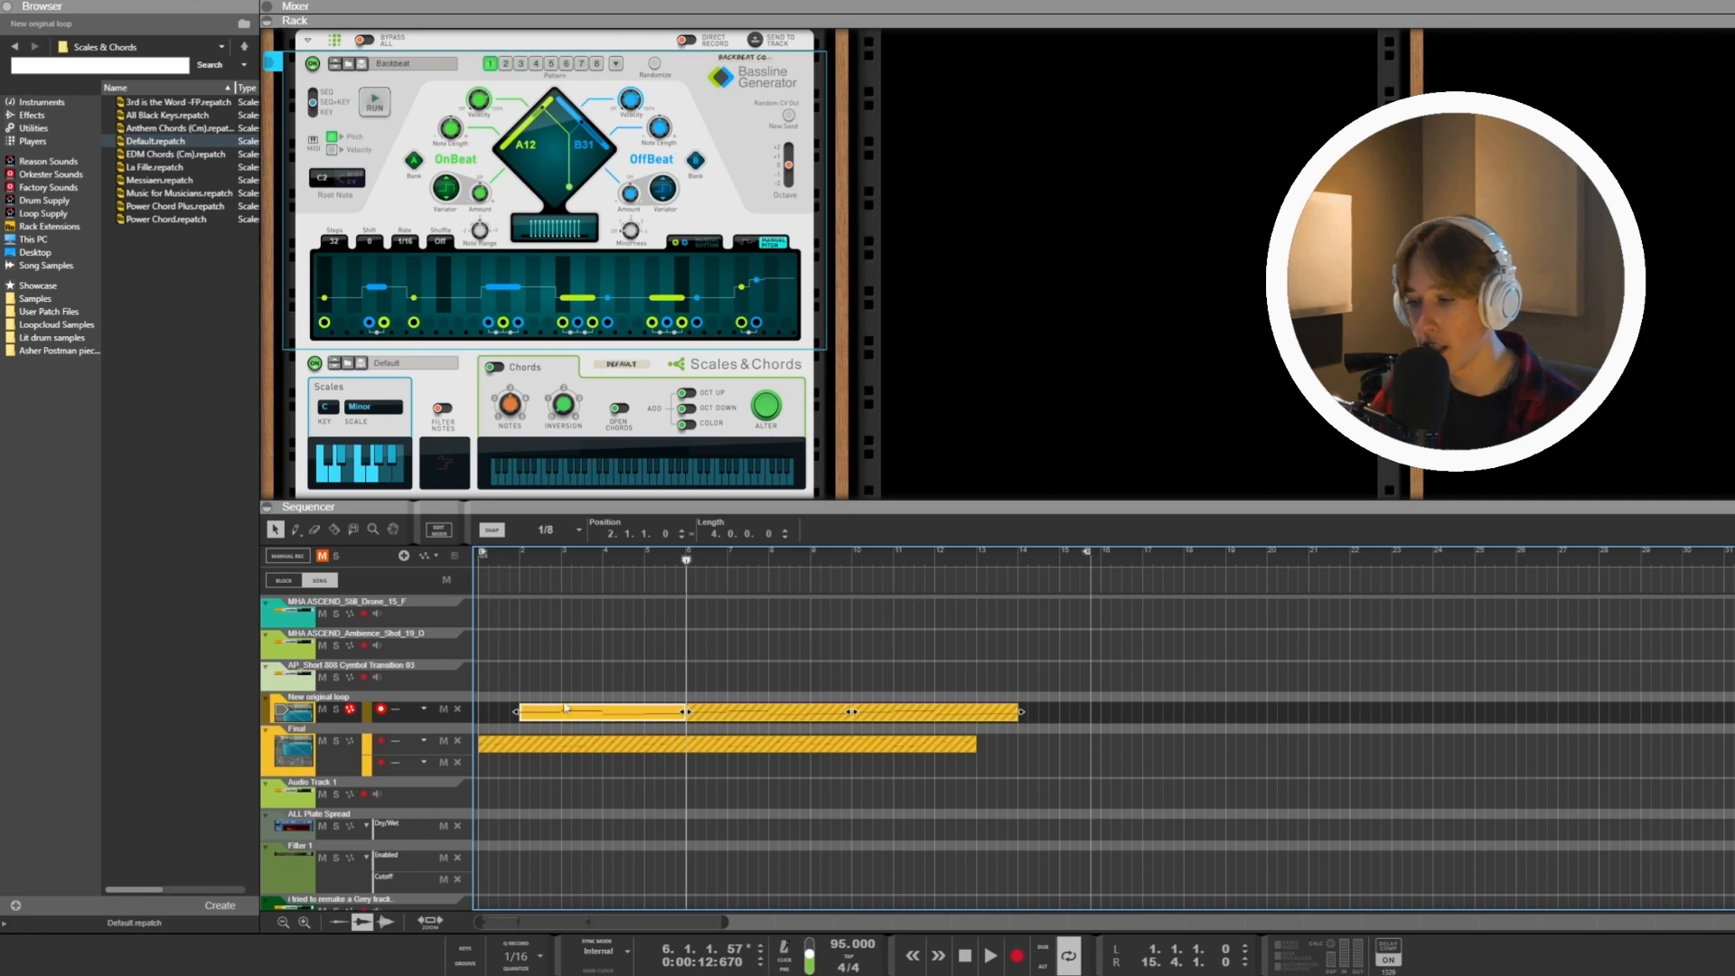
{"action": "left_click", "coordinate": [586, 663]}
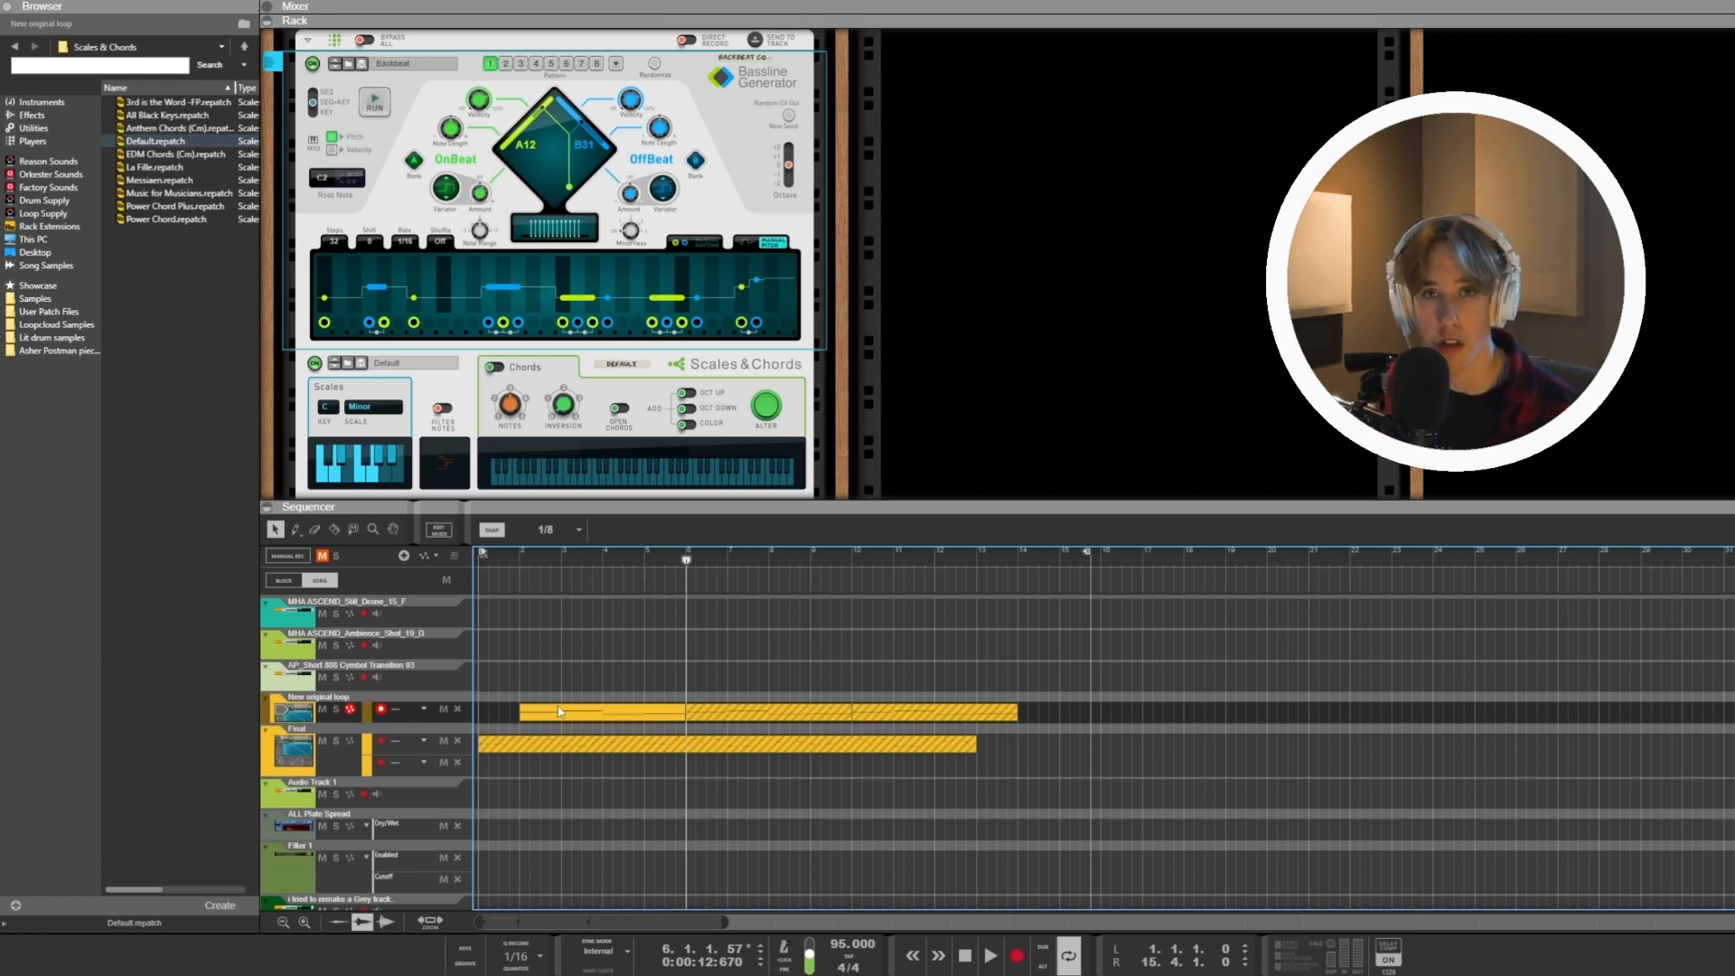
Examine the device chains of the New original loop and Final tracks in the rack.
{"action": "scroll", "coordinate": [686, 181], "scroll_direction": "up", "scroll_amount": 2}
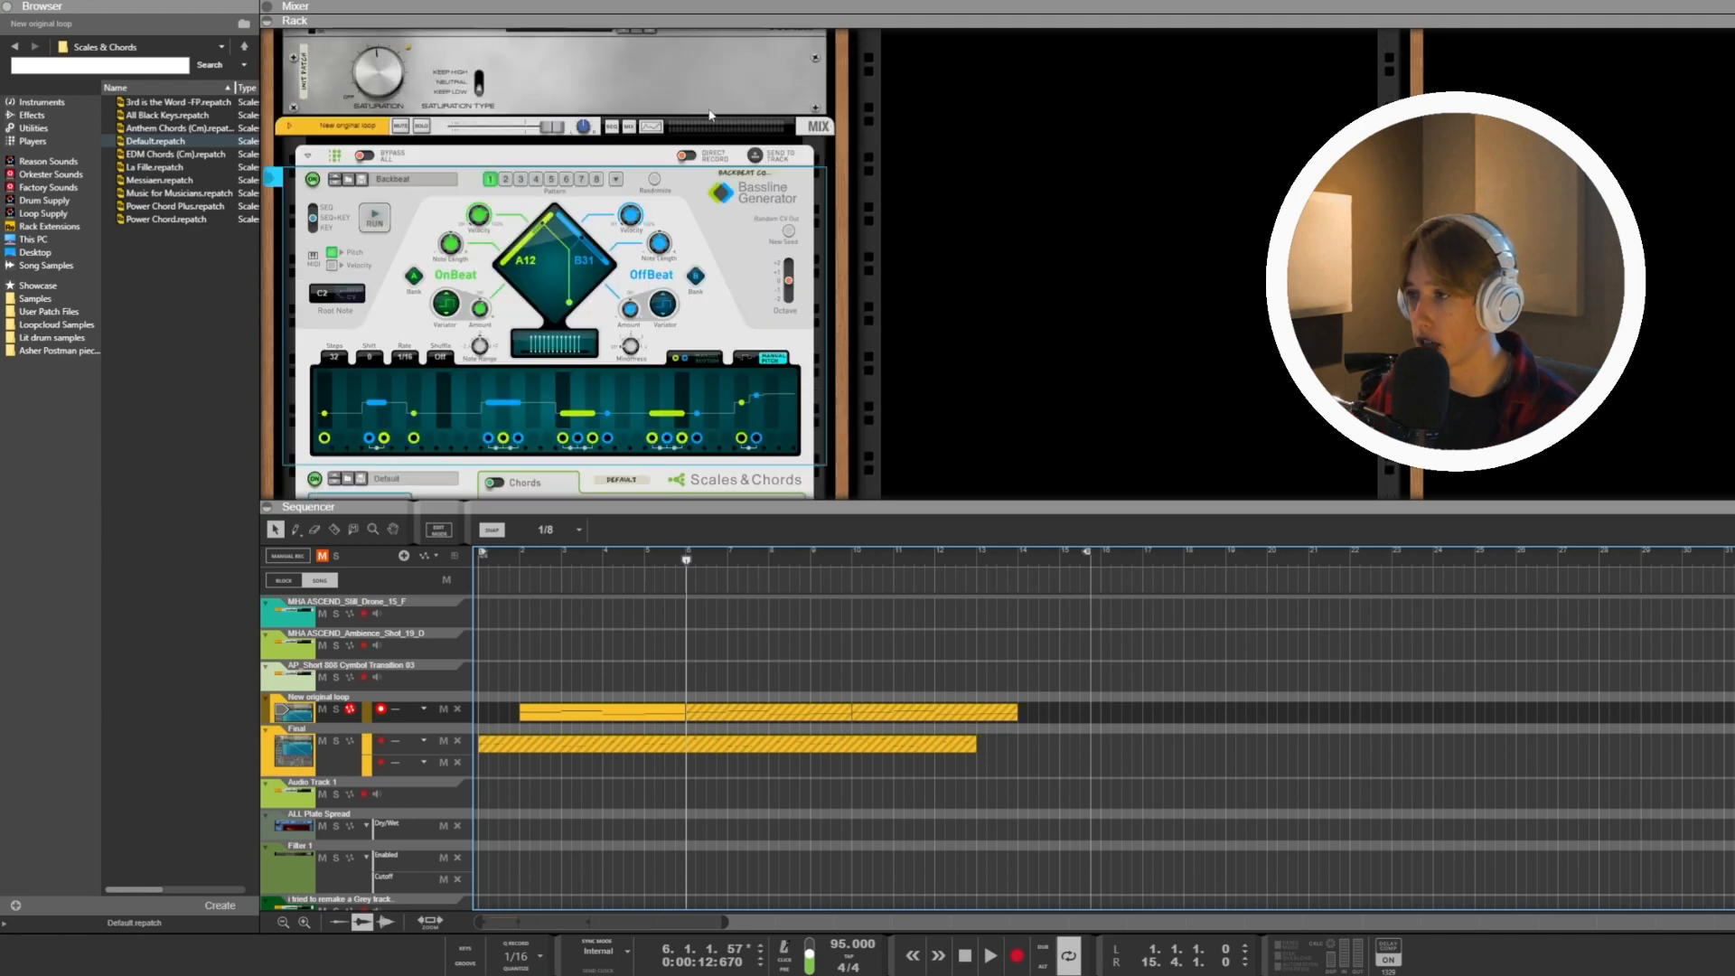
{"action": "scroll", "coordinate": [465, 266], "scroll_direction": "down", "scroll_amount": 4}
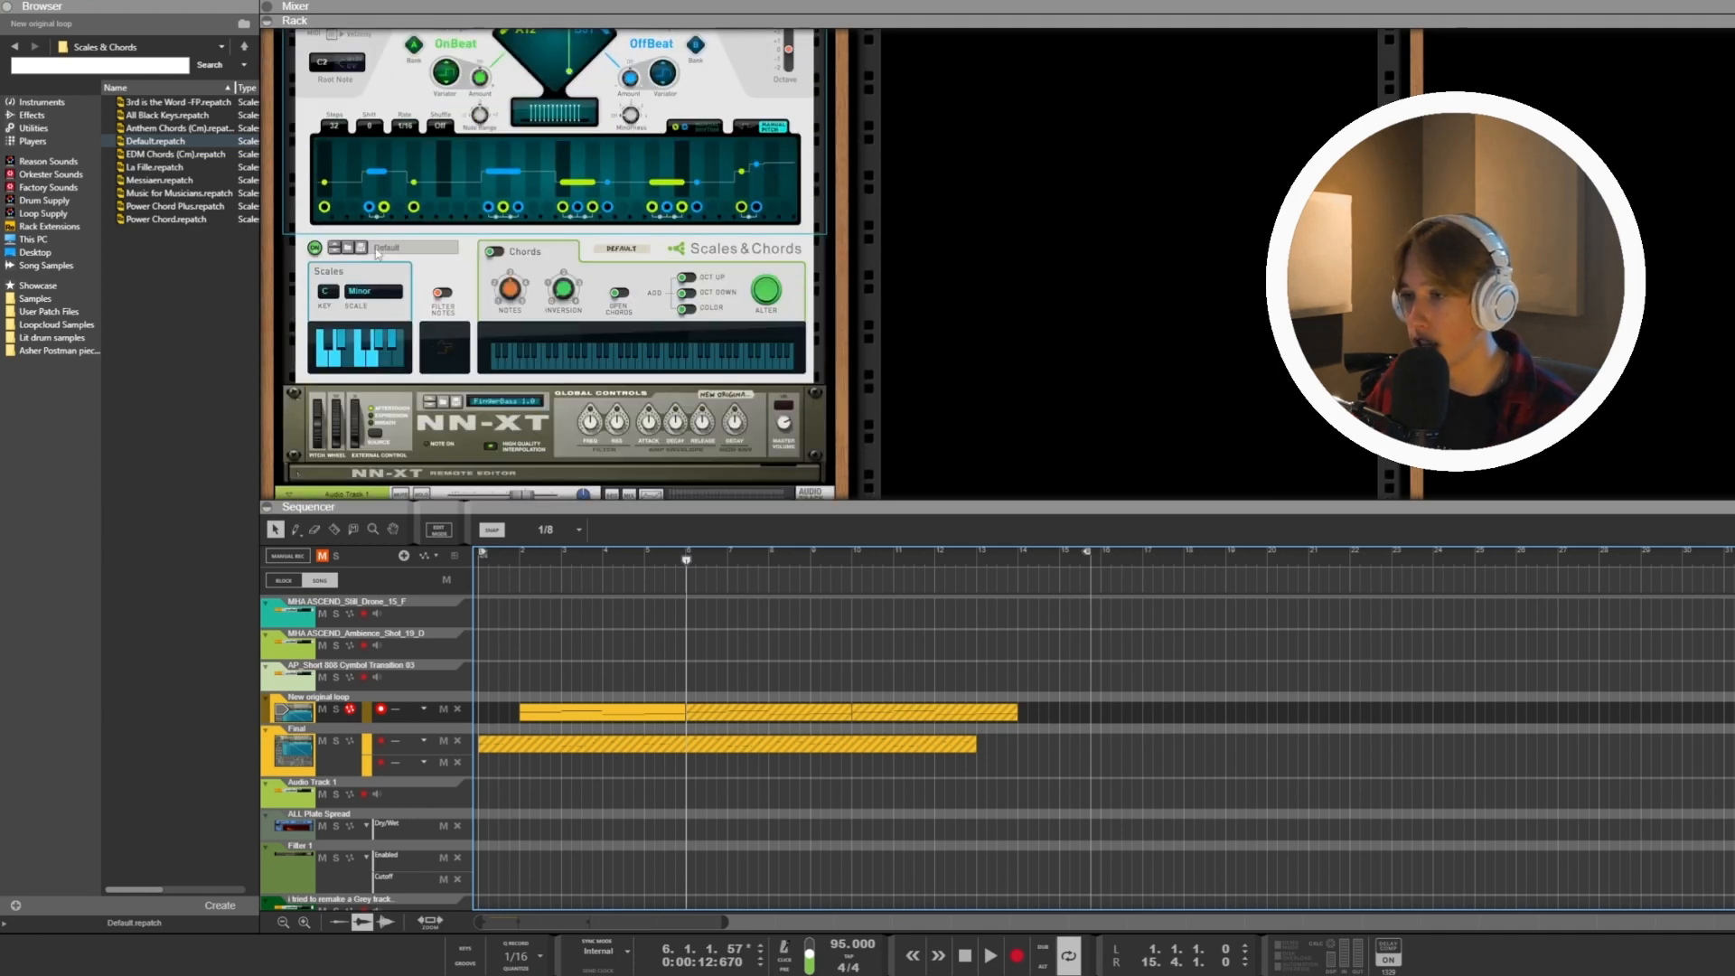
{"action": "scroll", "coordinate": [592, 232], "scroll_direction": "up", "scroll_amount": 2}
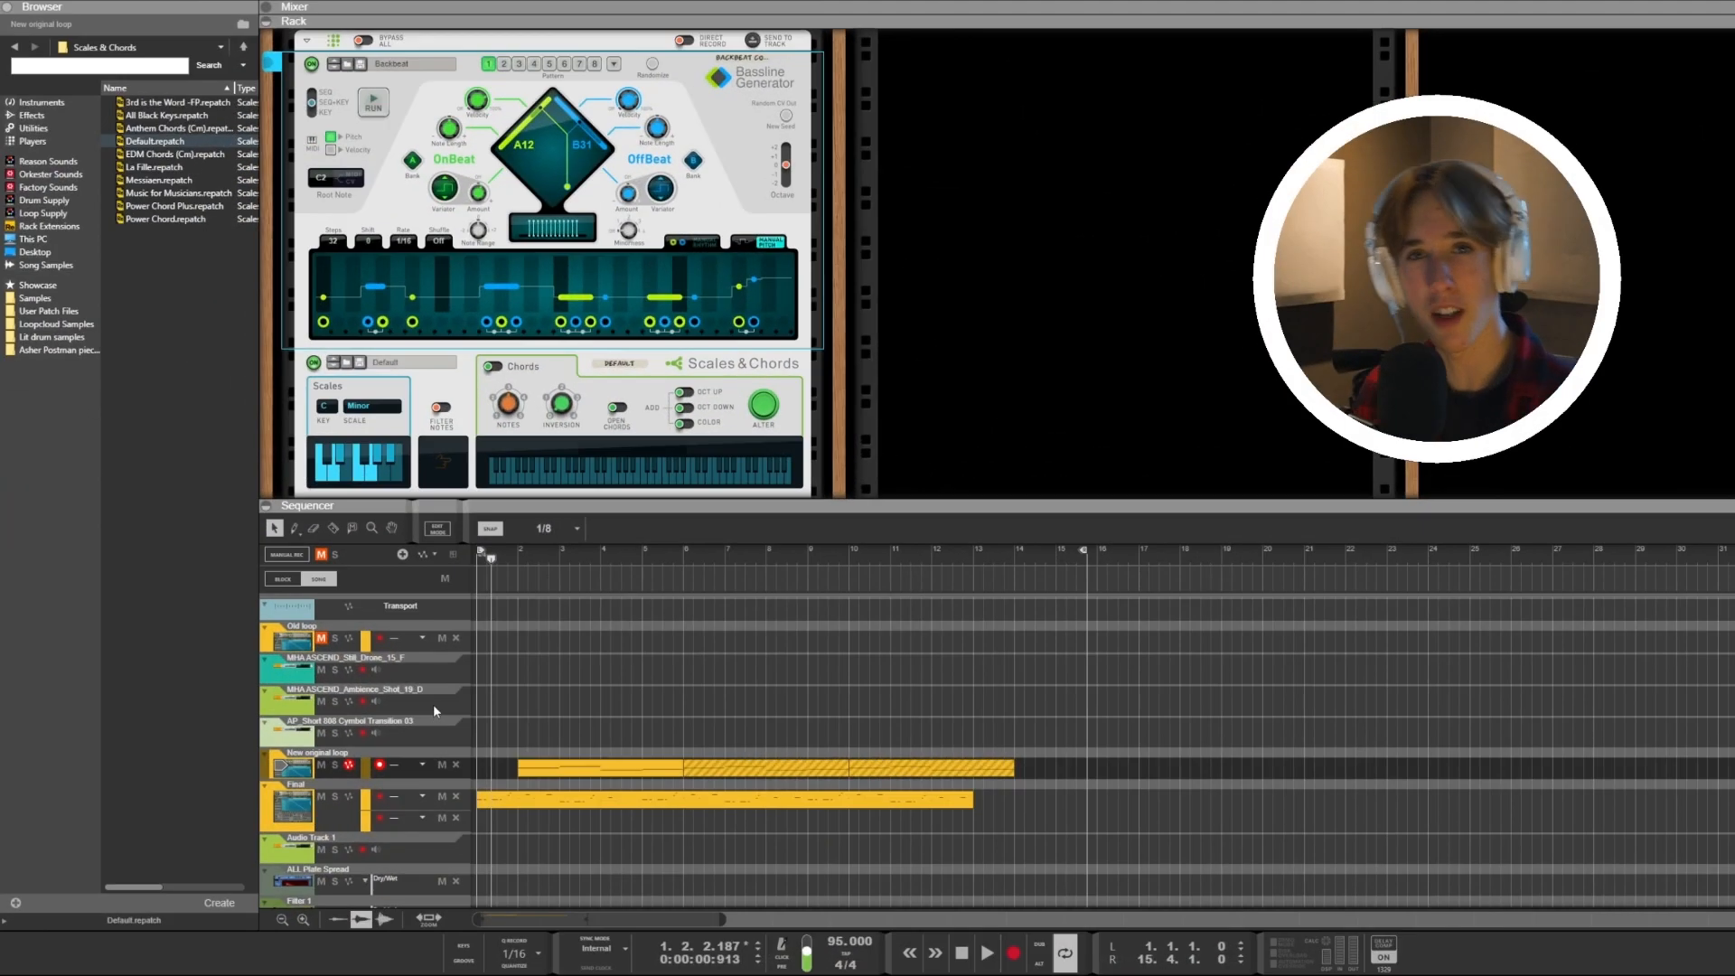
{"action": "left_click", "coordinate": [334, 789]}
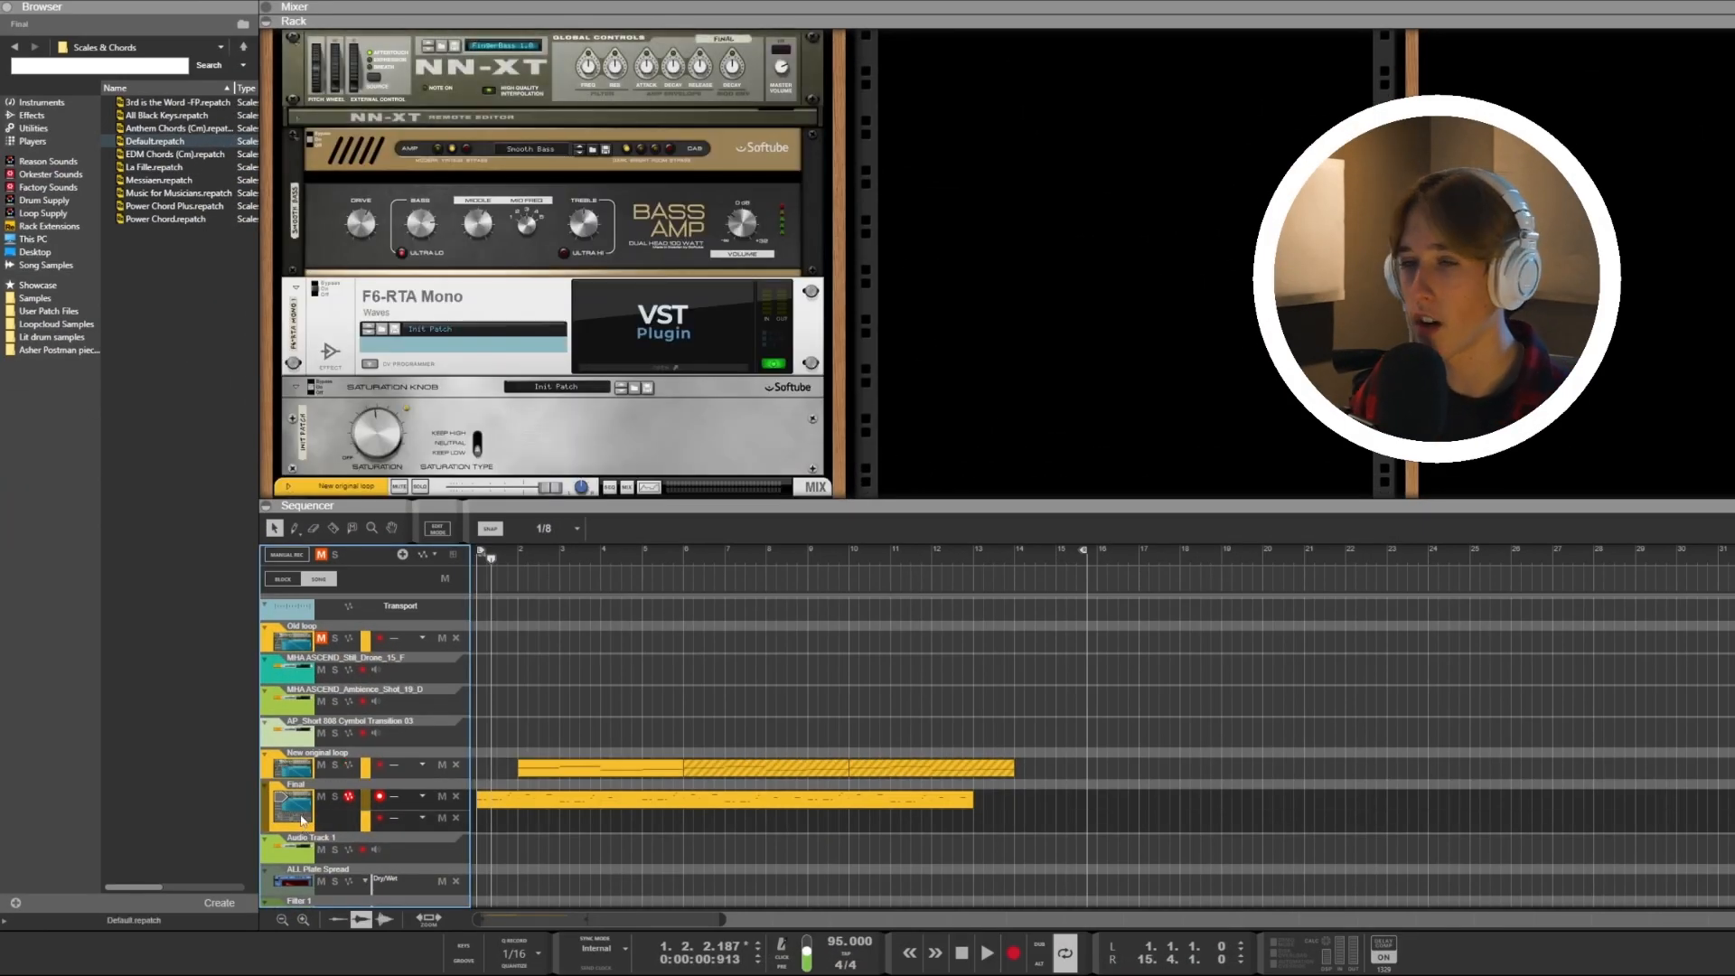
{"action": "scroll", "coordinate": [675, 220], "scroll_direction": "up", "scroll_amount": 3}
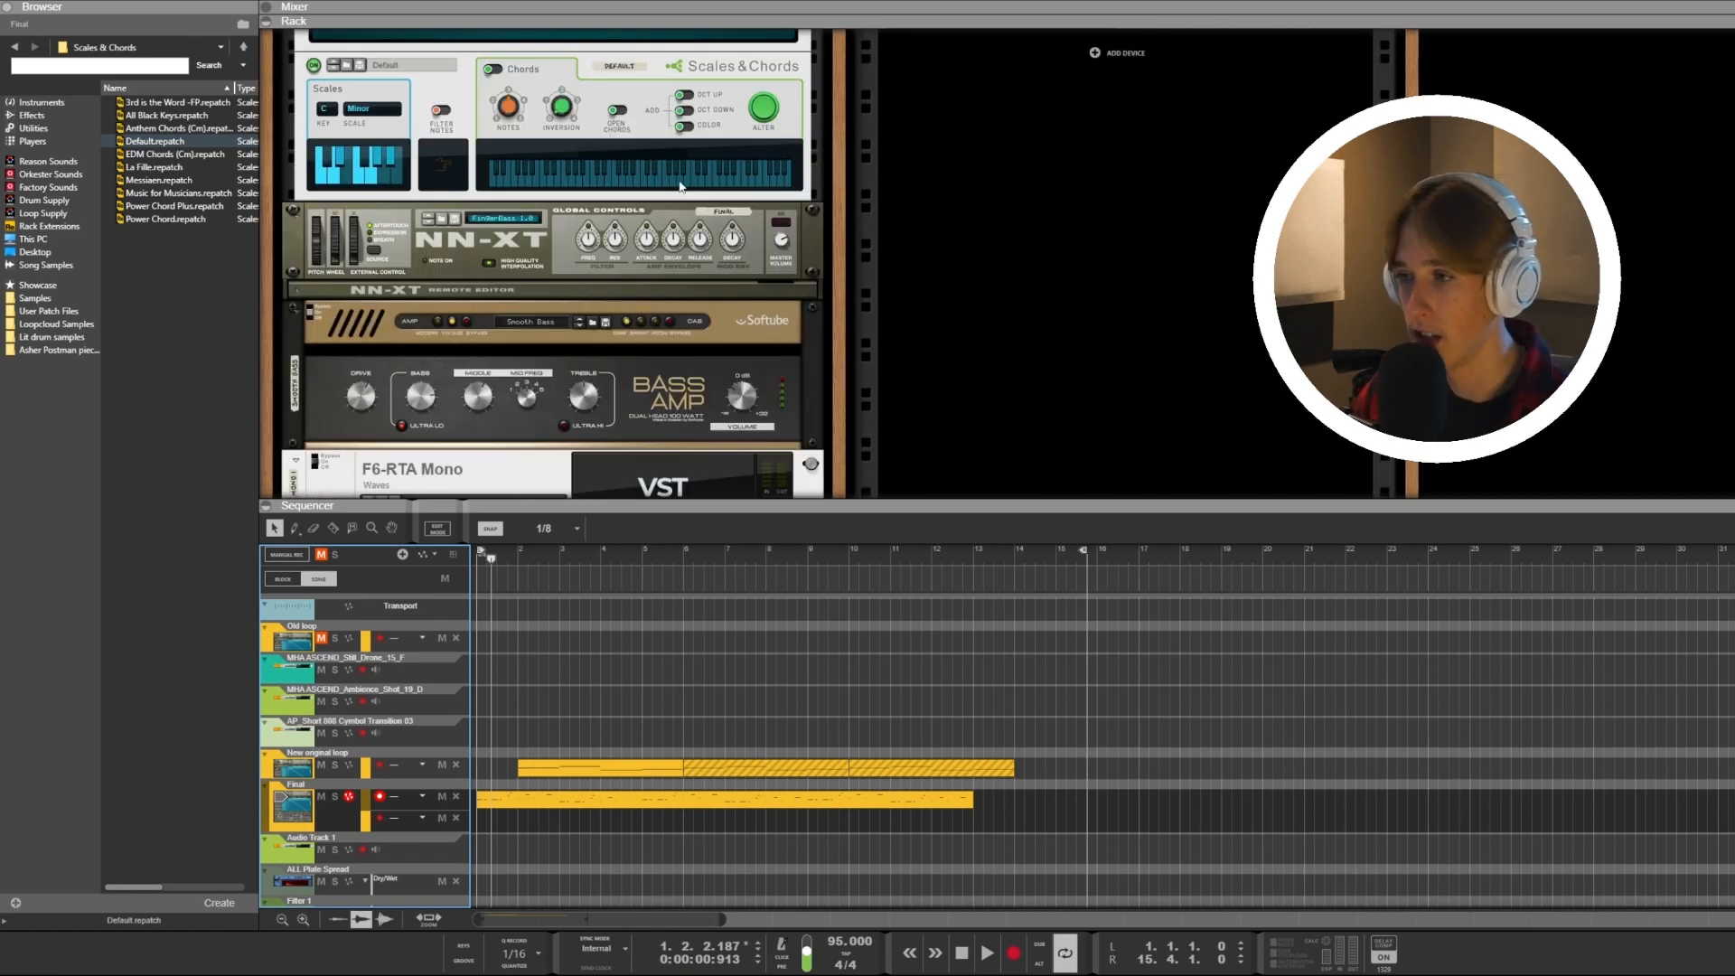
{"action": "scroll", "coordinate": [674, 221], "scroll_direction": "down", "scroll_amount": 1}
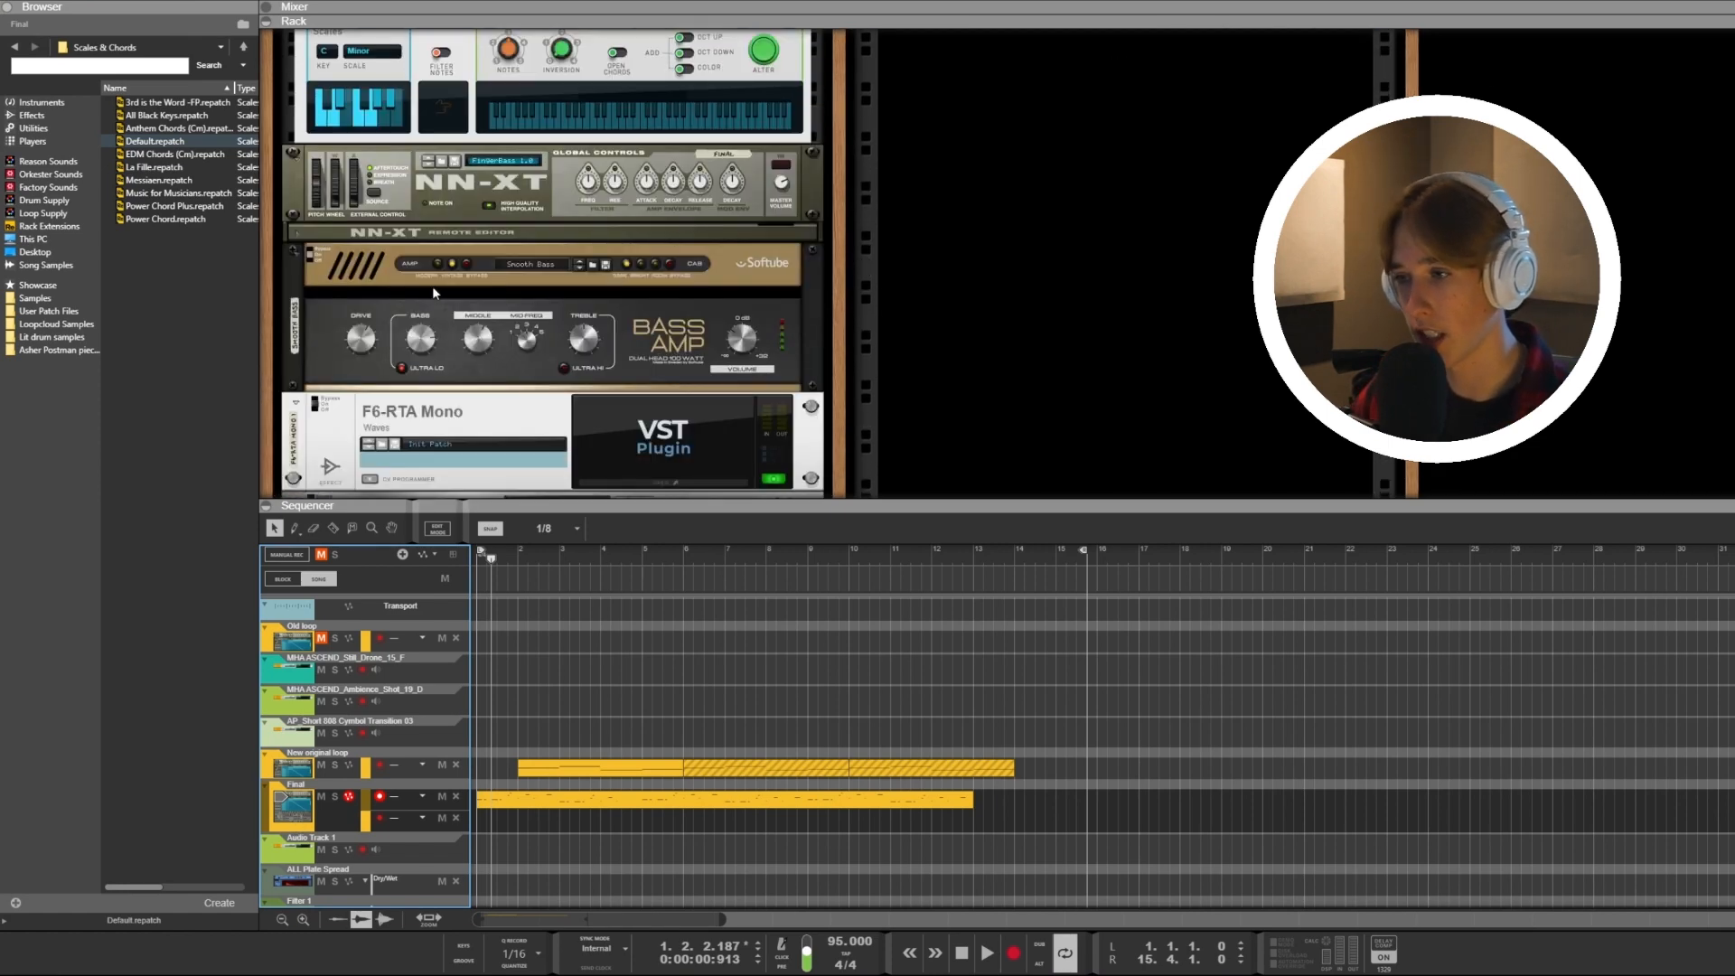
{"action": "scroll", "coordinate": [387, 311], "scroll_direction": "up", "scroll_amount": 2}
{"action": "scroll", "coordinate": [452, 299], "scroll_direction": "down", "scroll_amount": 2}
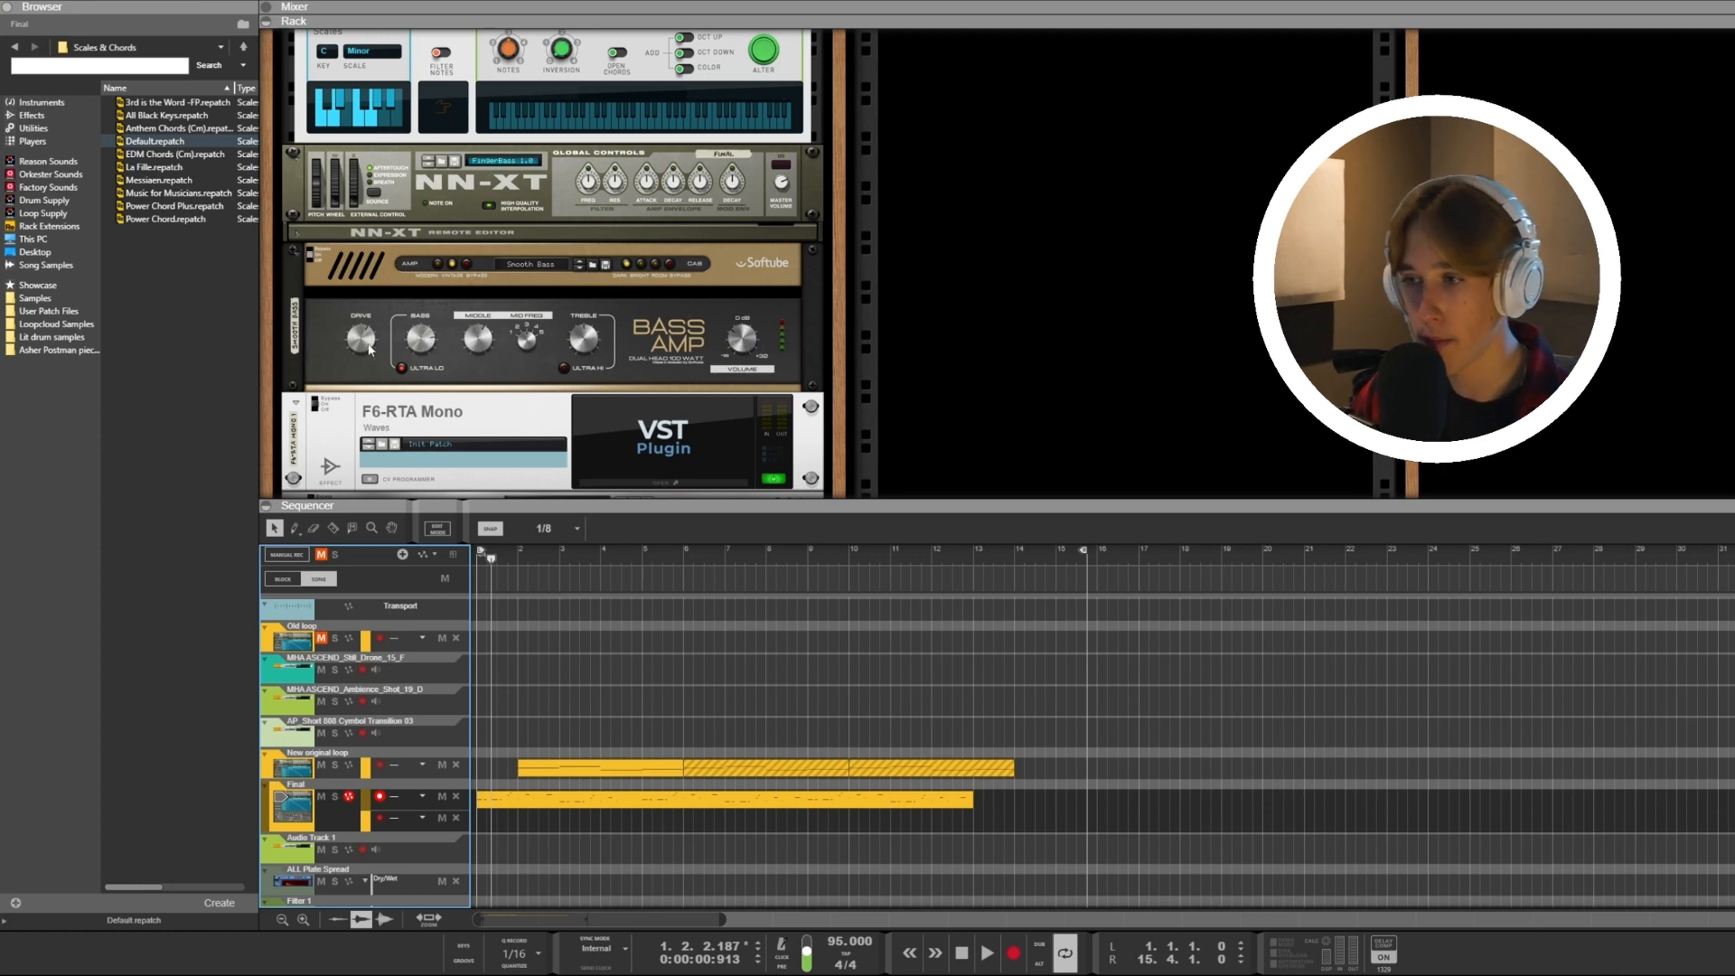
Inspect the F6-RTA Mono equalizer curve and its band 2 settings, close it, and view the Saturation Knob device.
{"action": "scroll", "coordinate": [542, 384], "scroll_direction": "down", "scroll_amount": 1}
{"action": "left_click", "coordinate": [636, 386]}
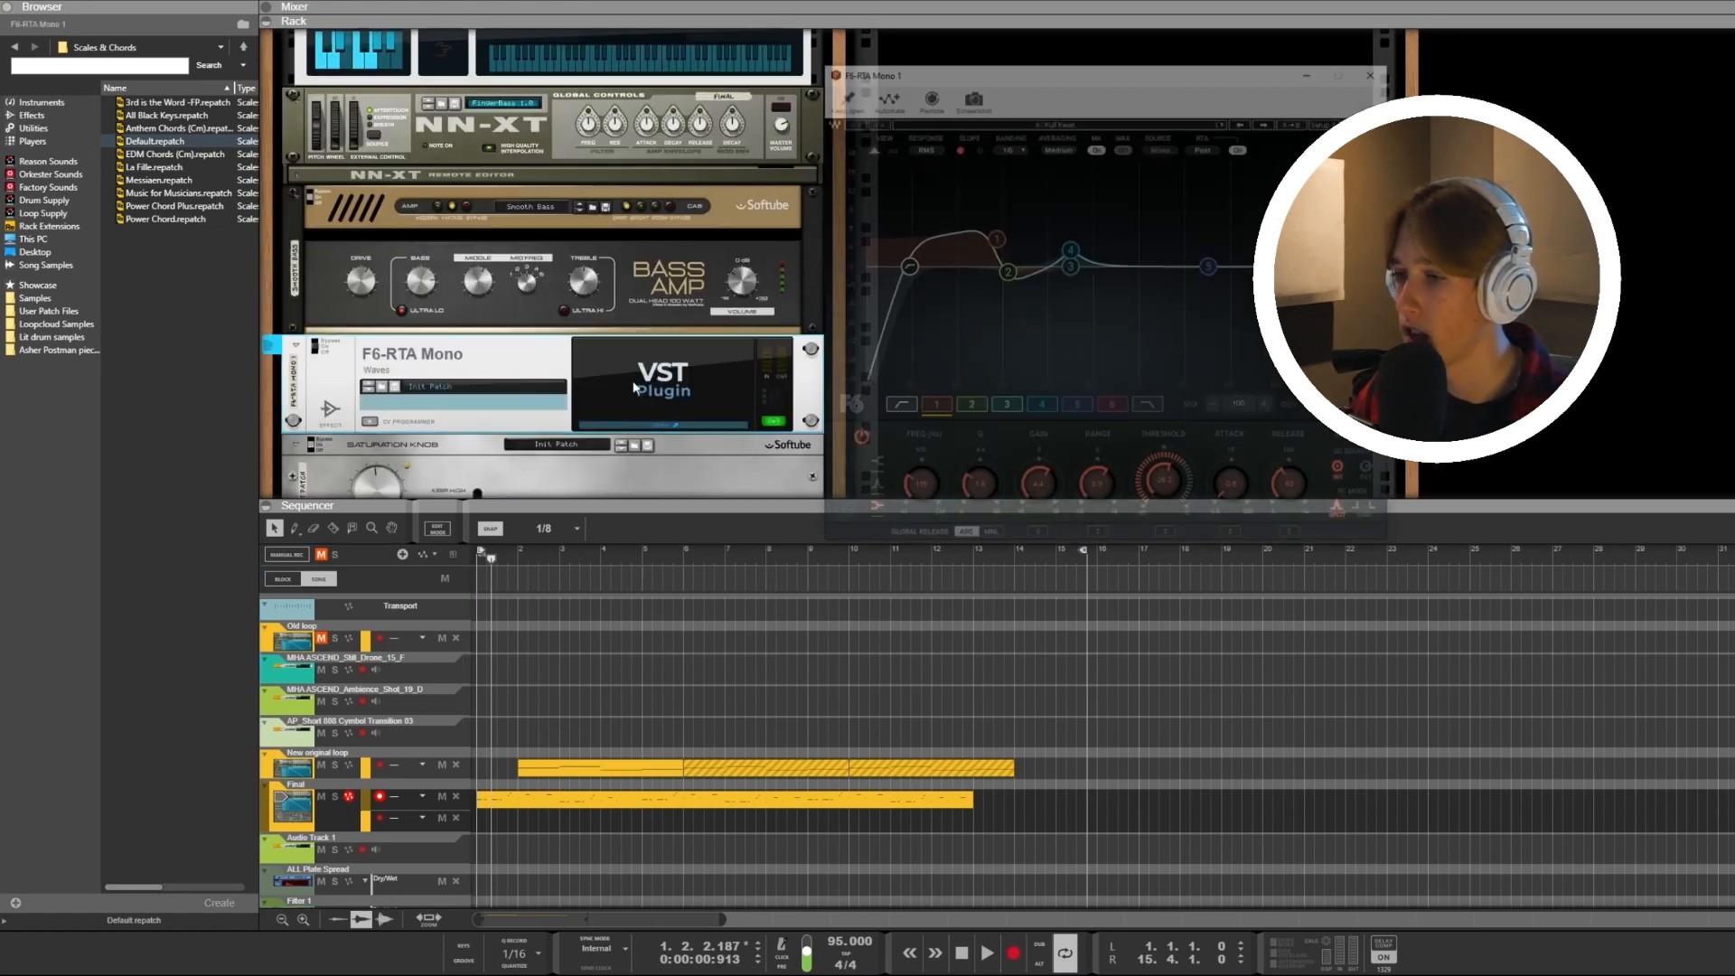
{"action": "left_click_drag", "start_coordinate": [902, 66], "coordinate": [805, 68]}
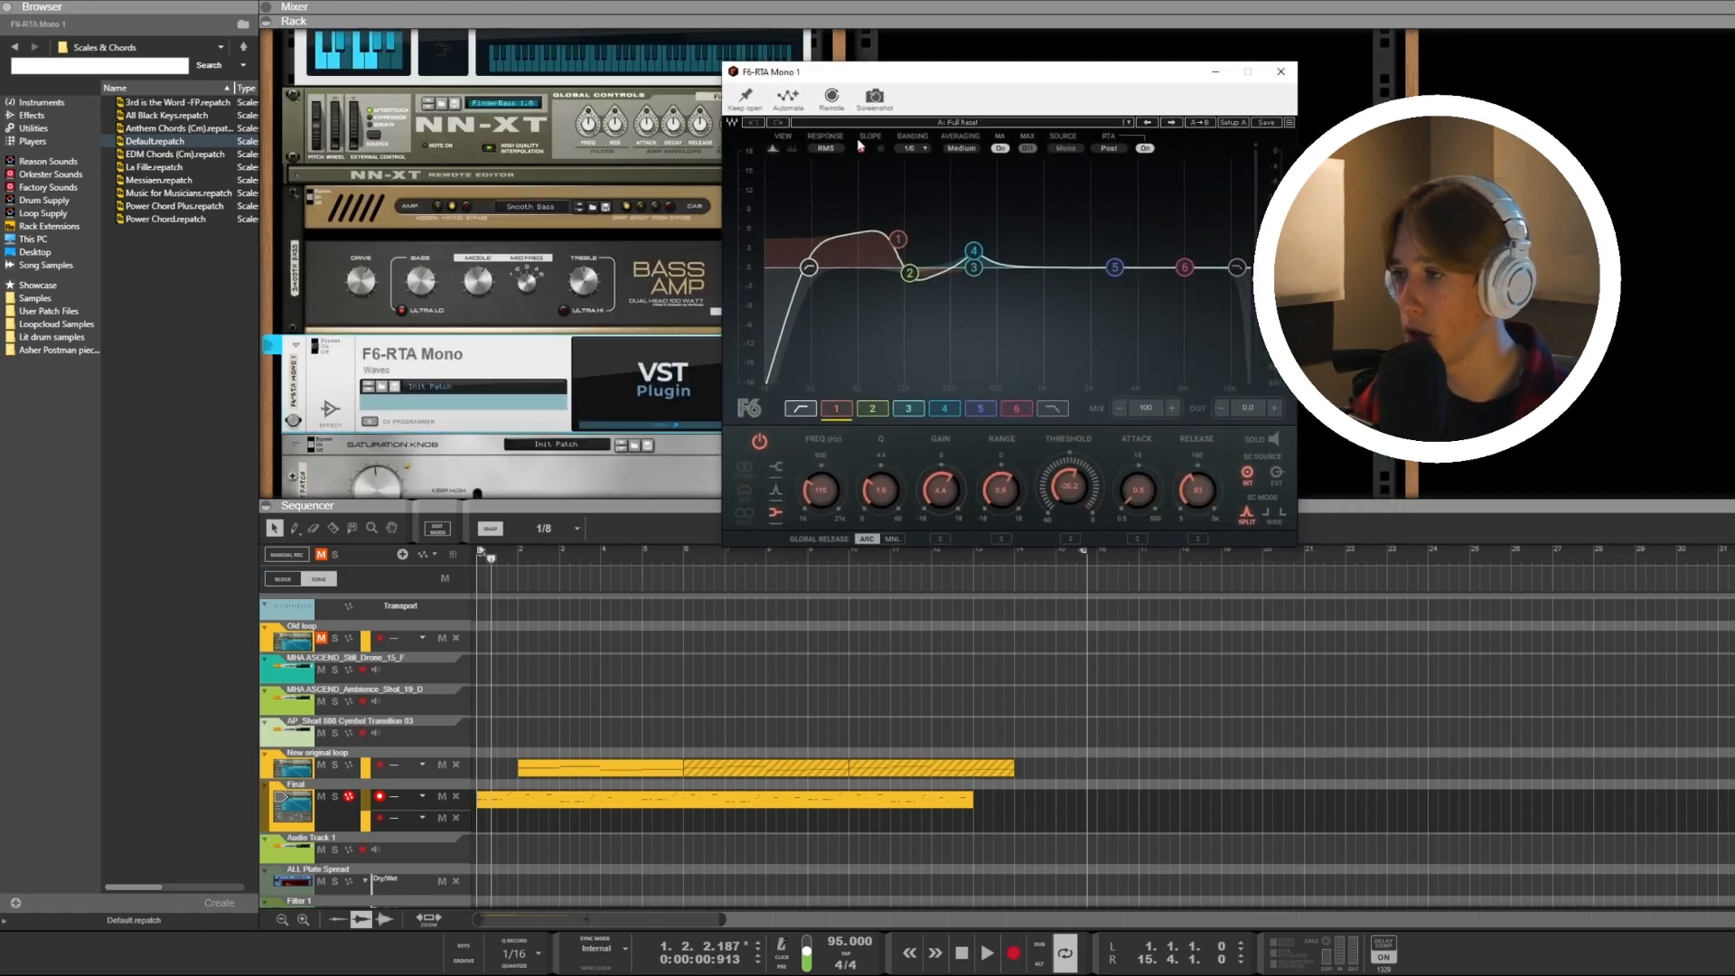
{"action": "left_click", "coordinate": [915, 274]}
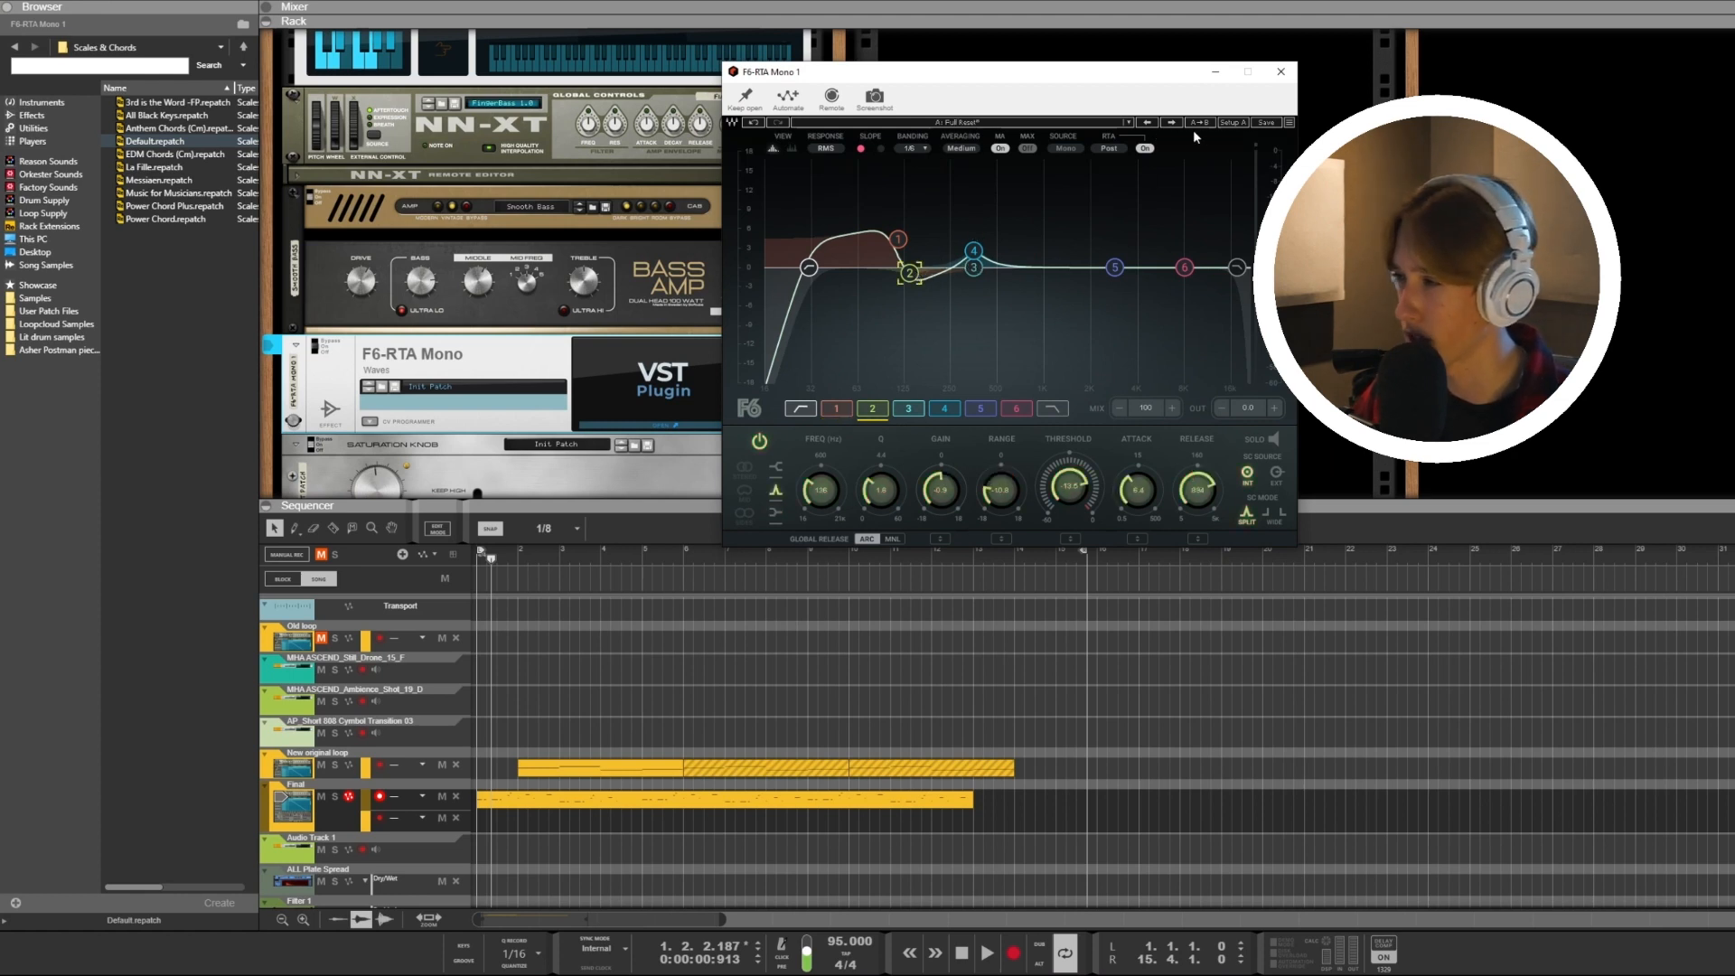
{"action": "left_click", "coordinate": [1282, 72]}
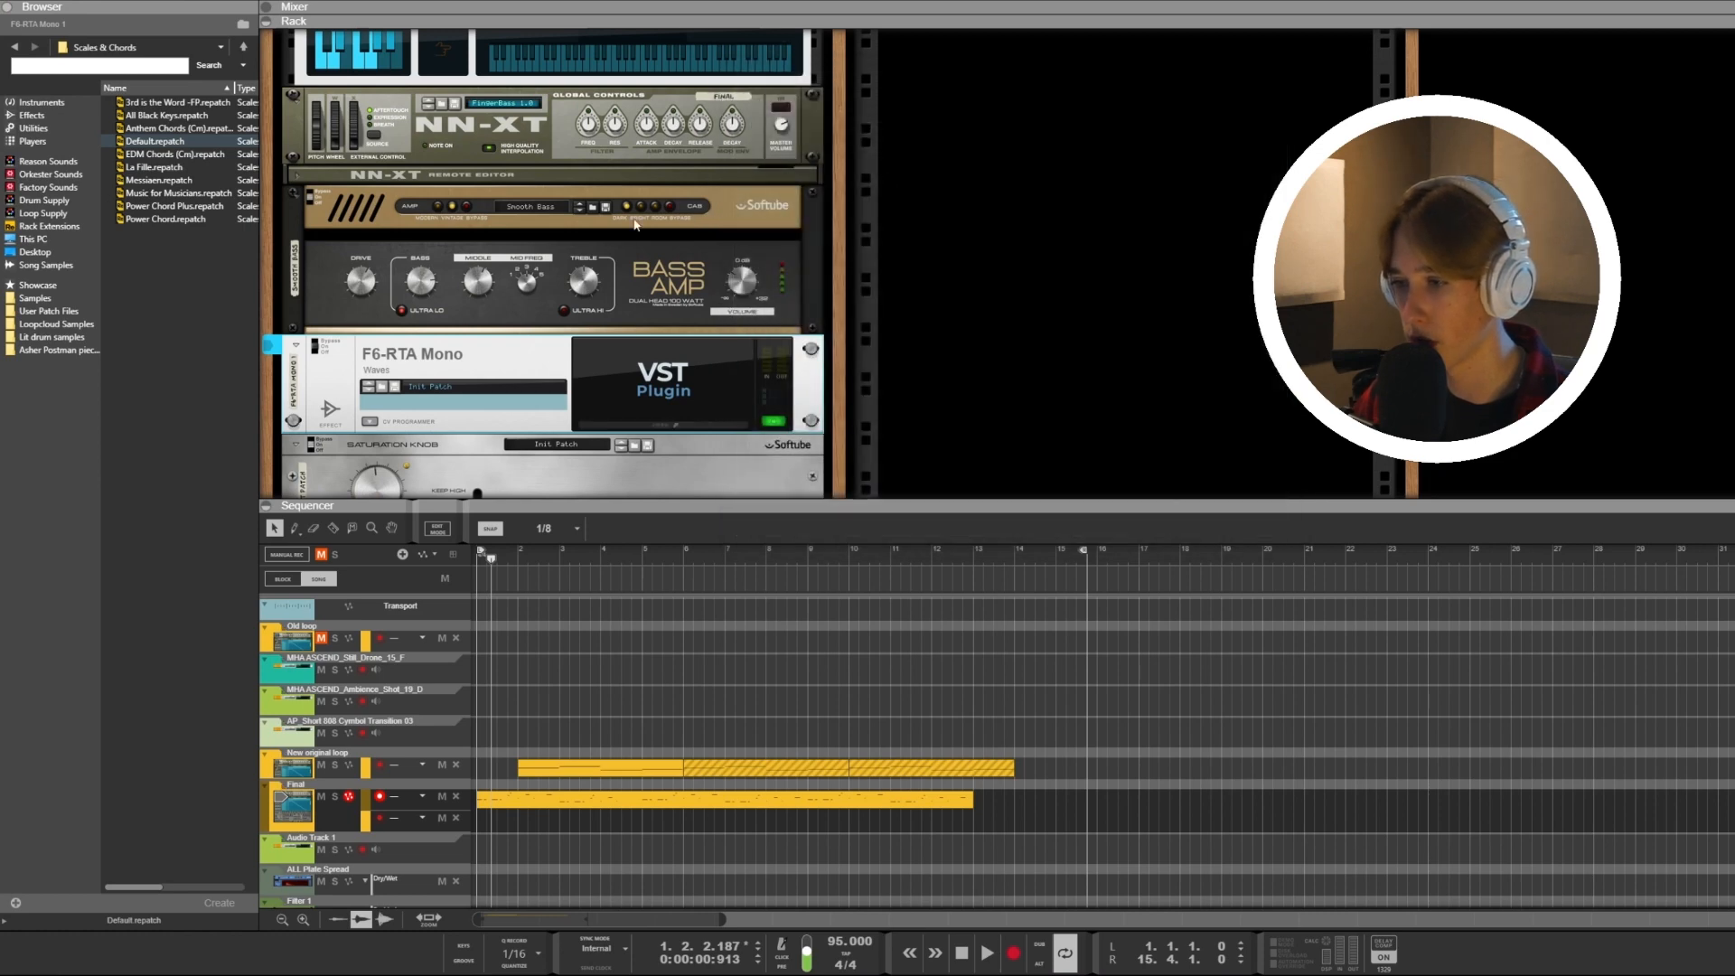
{"action": "left_click", "coordinate": [664, 471]}
{"action": "scroll", "coordinate": [659, 428], "scroll_direction": "down", "scroll_amount": 2}
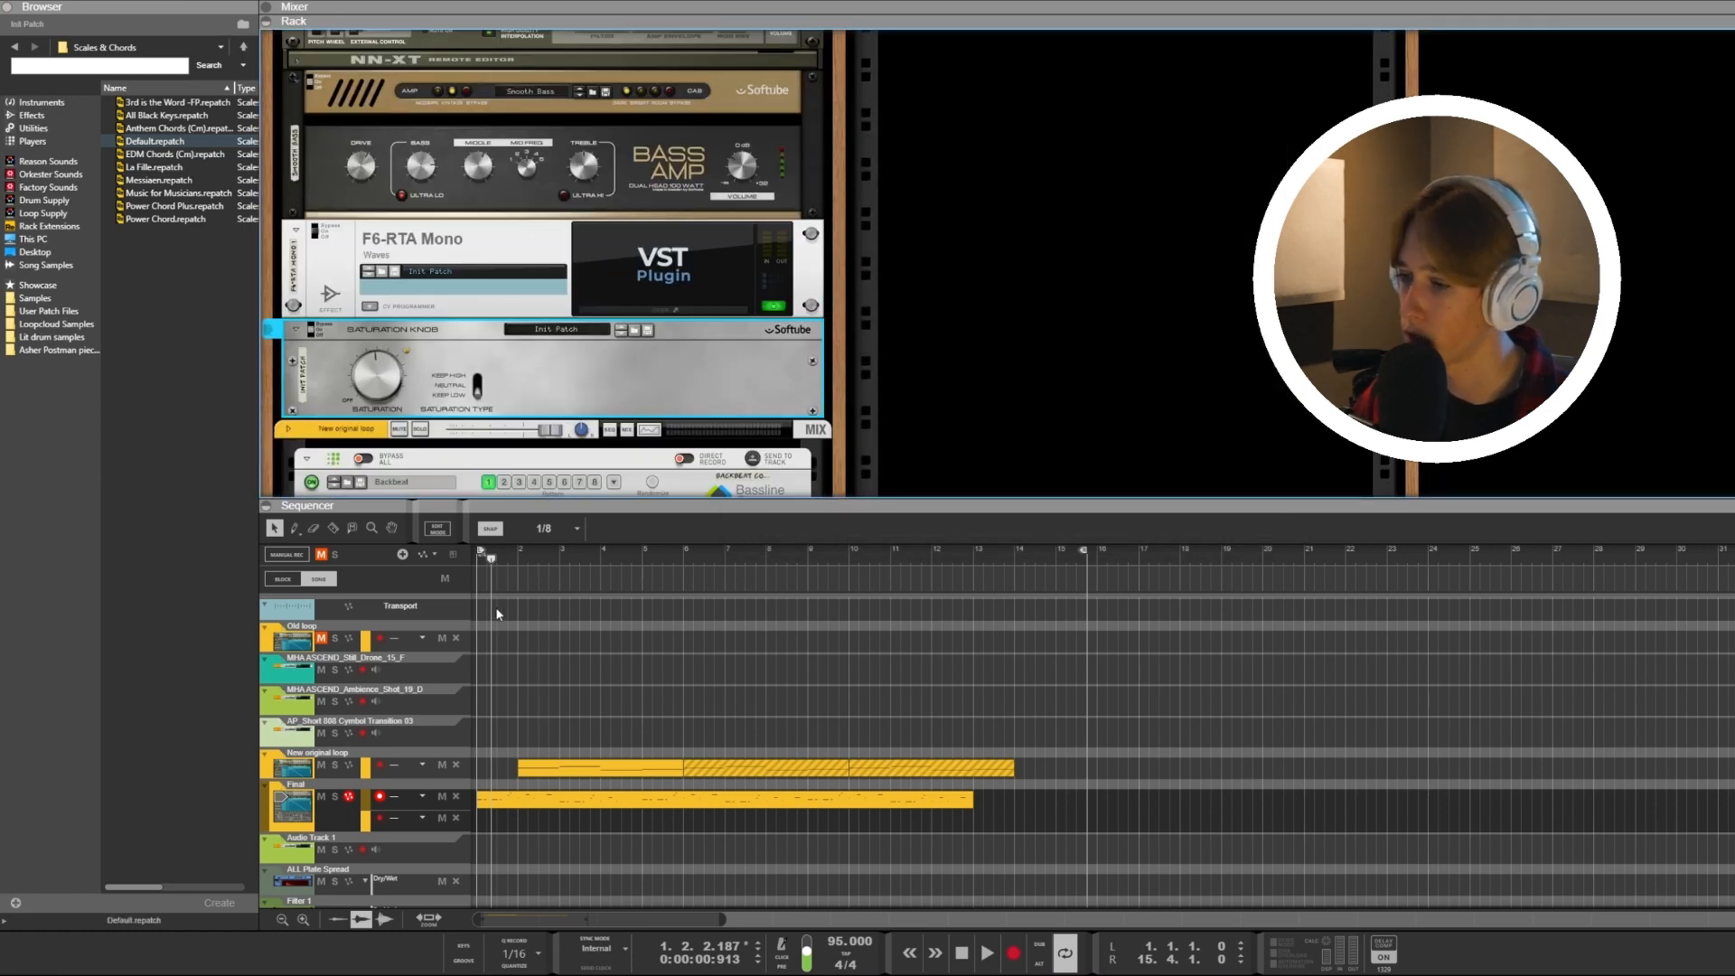
Return the playhead to the start of the song and listen to the Final bass loop with Audio Track 1.
{"action": "left_click_drag", "start_coordinate": [493, 558], "coordinate": [333, 560]}
{"action": "scroll", "coordinate": [490, 273], "scroll_direction": "up", "scroll_amount": 14}
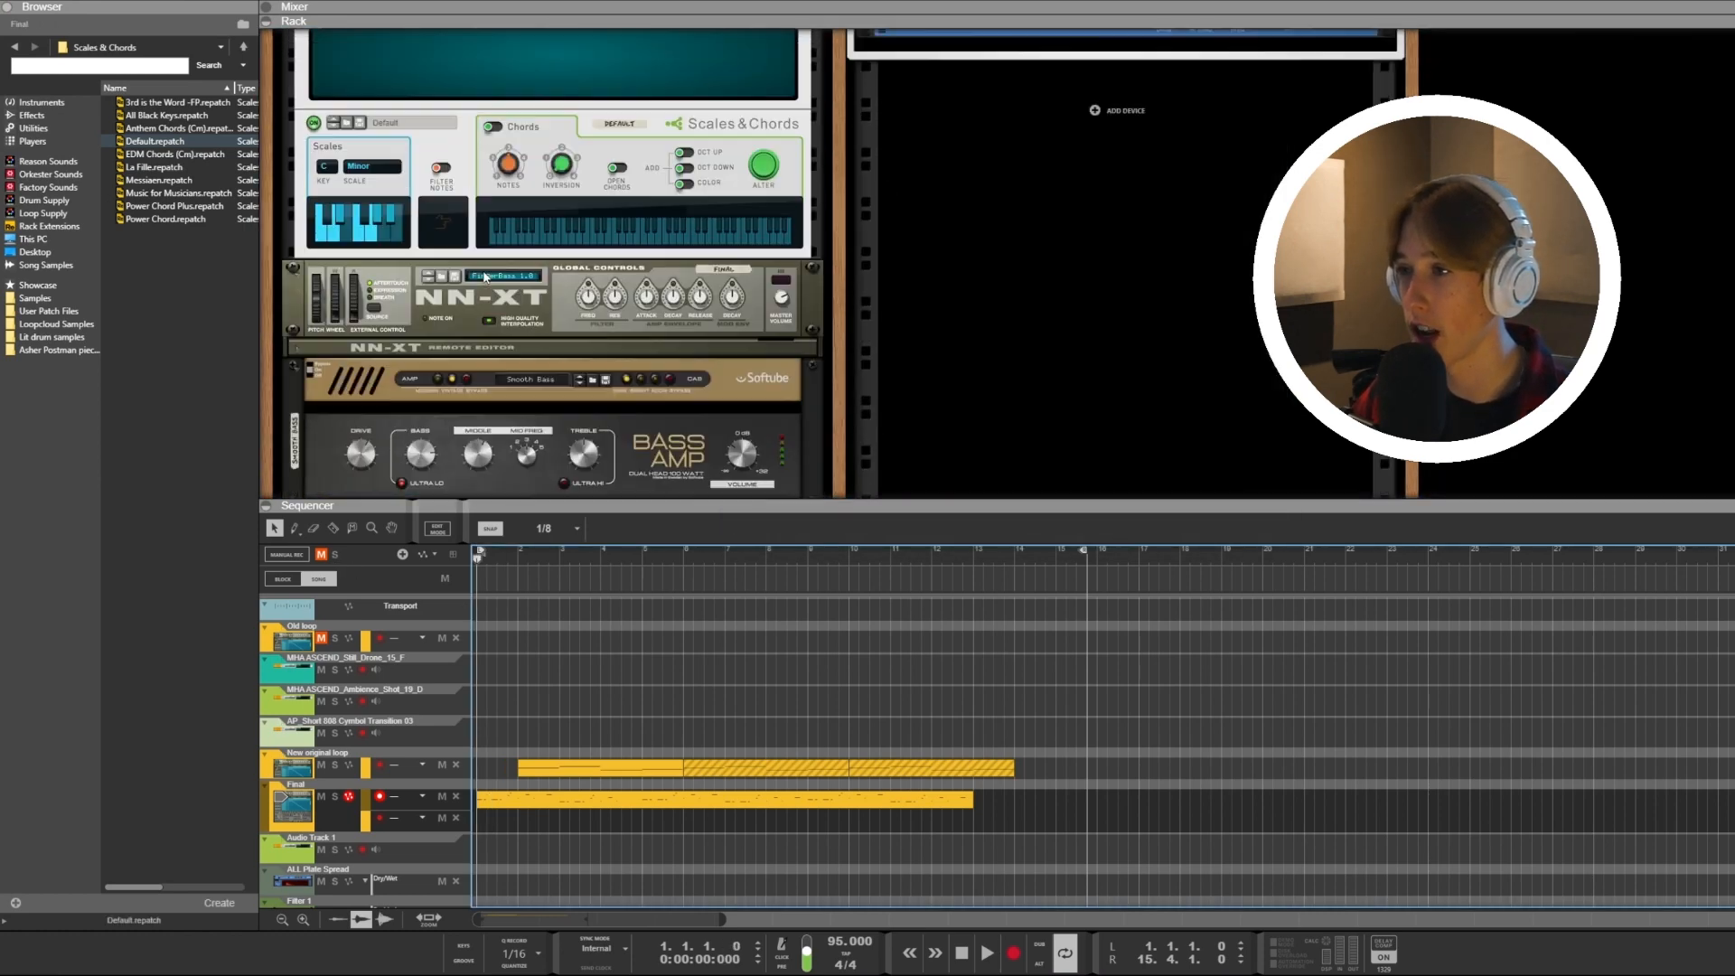
{"action": "scroll", "coordinate": [490, 275], "scroll_direction": "up", "scroll_amount": 1}
{"action": "key", "text": "space"}
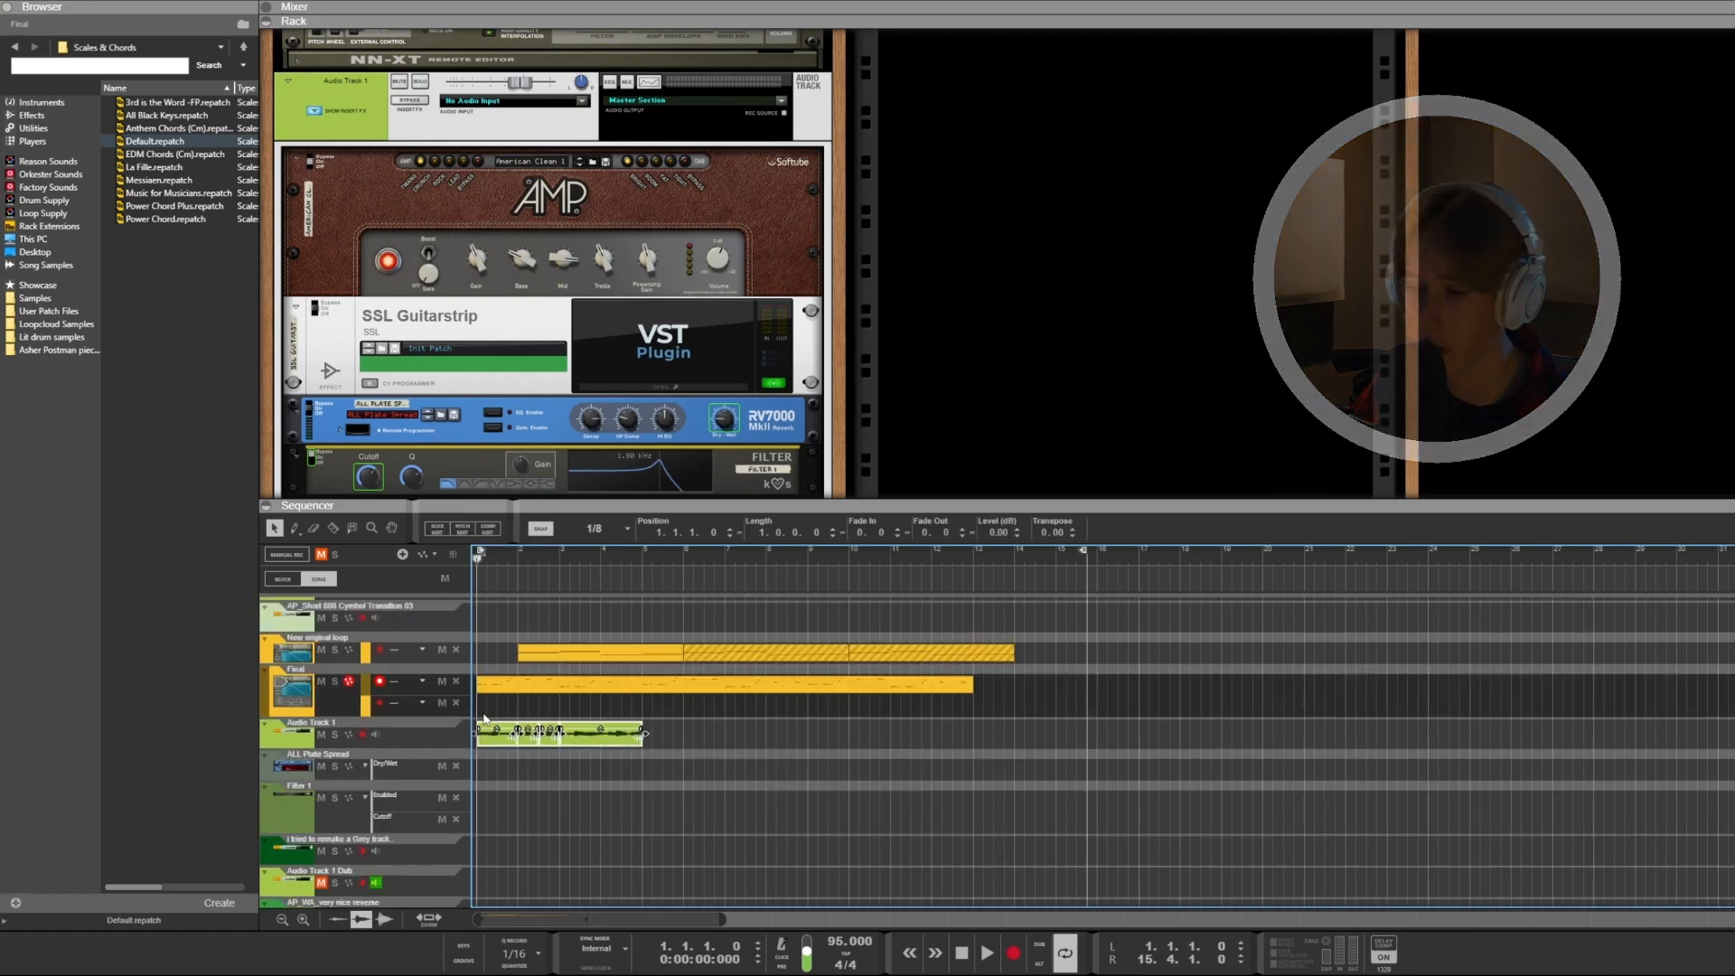
{"action": "key", "text": "space"}
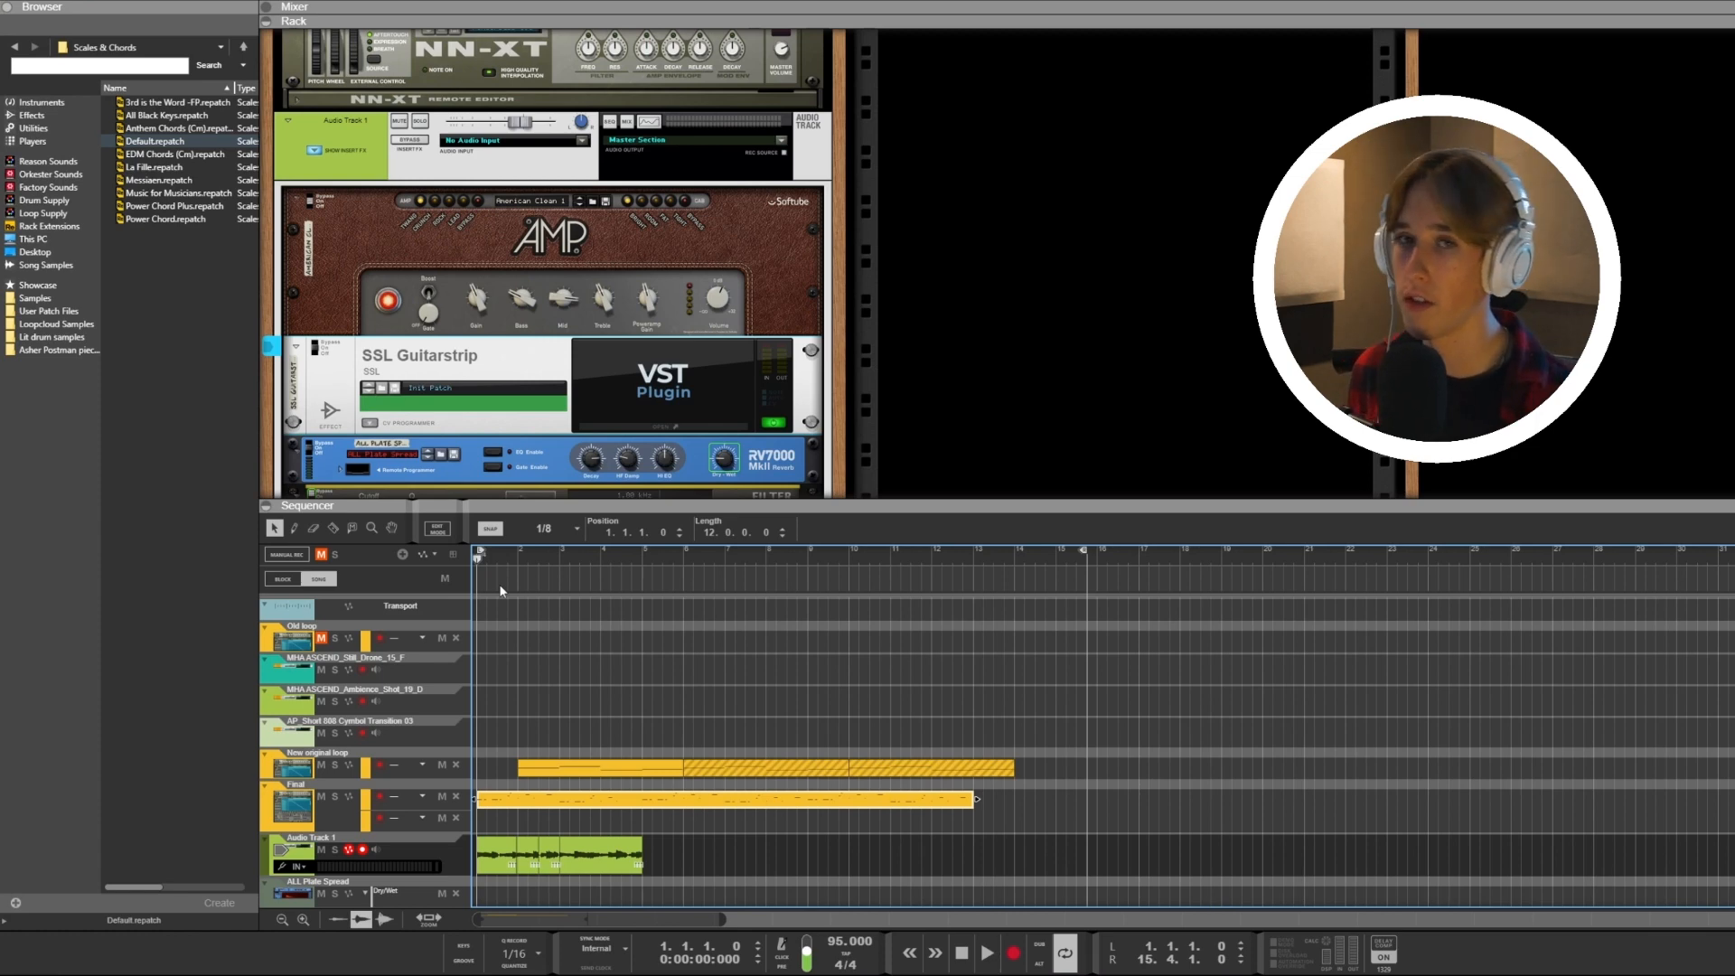
Start playback, inspect the SSL Guitarstrip plugin settings on Audio Track 1, and close its window.
{"action": "key", "text": "space"}
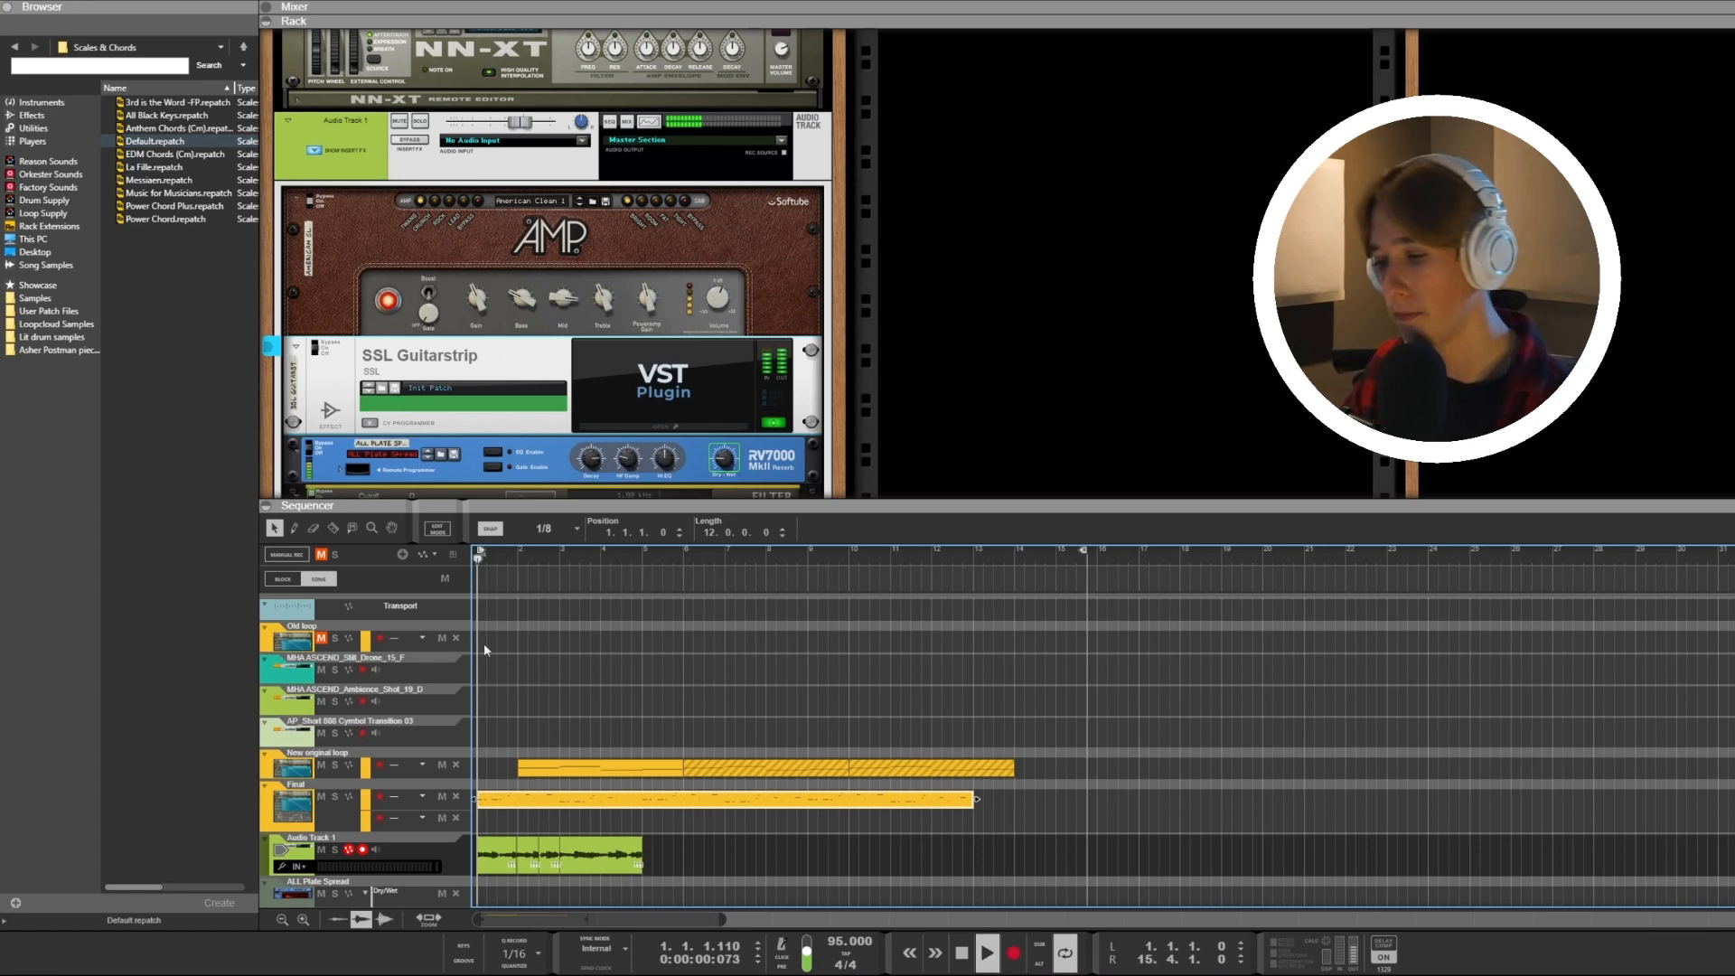
{"action": "left_click", "coordinate": [625, 366]}
{"action": "left_click", "coordinate": [624, 366]}
{"action": "left_click_drag", "start_coordinate": [385, 70], "coordinate": [436, 8]}
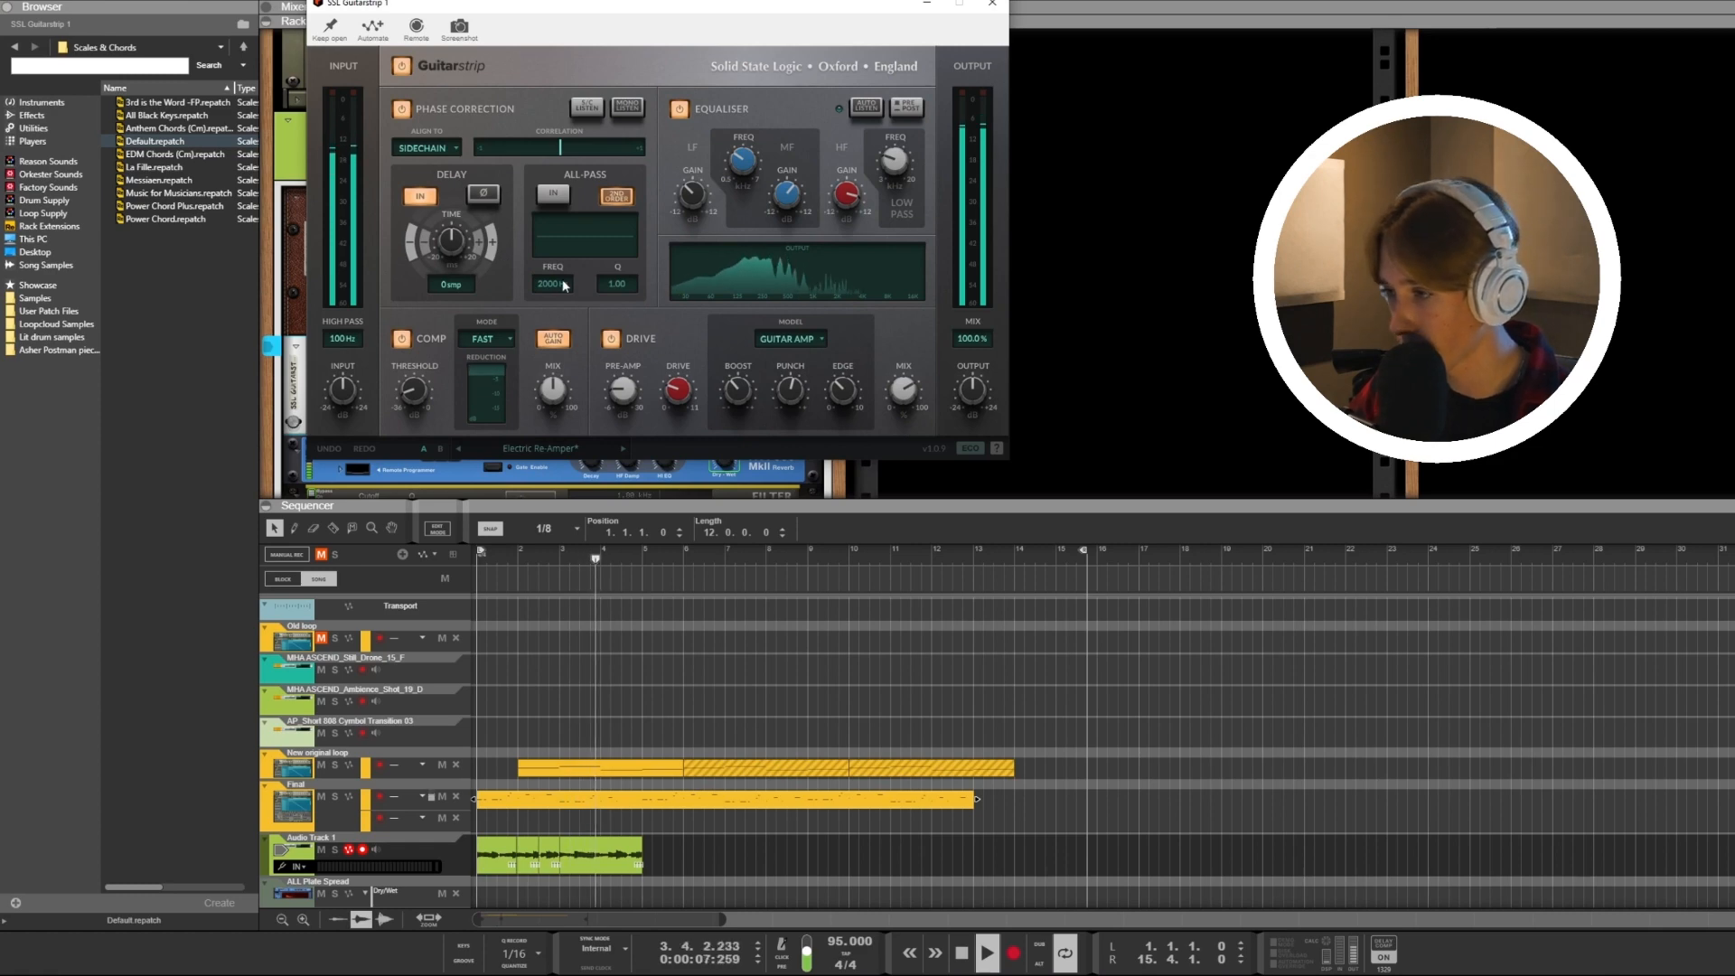
{"action": "left_click", "coordinate": [994, 4]}
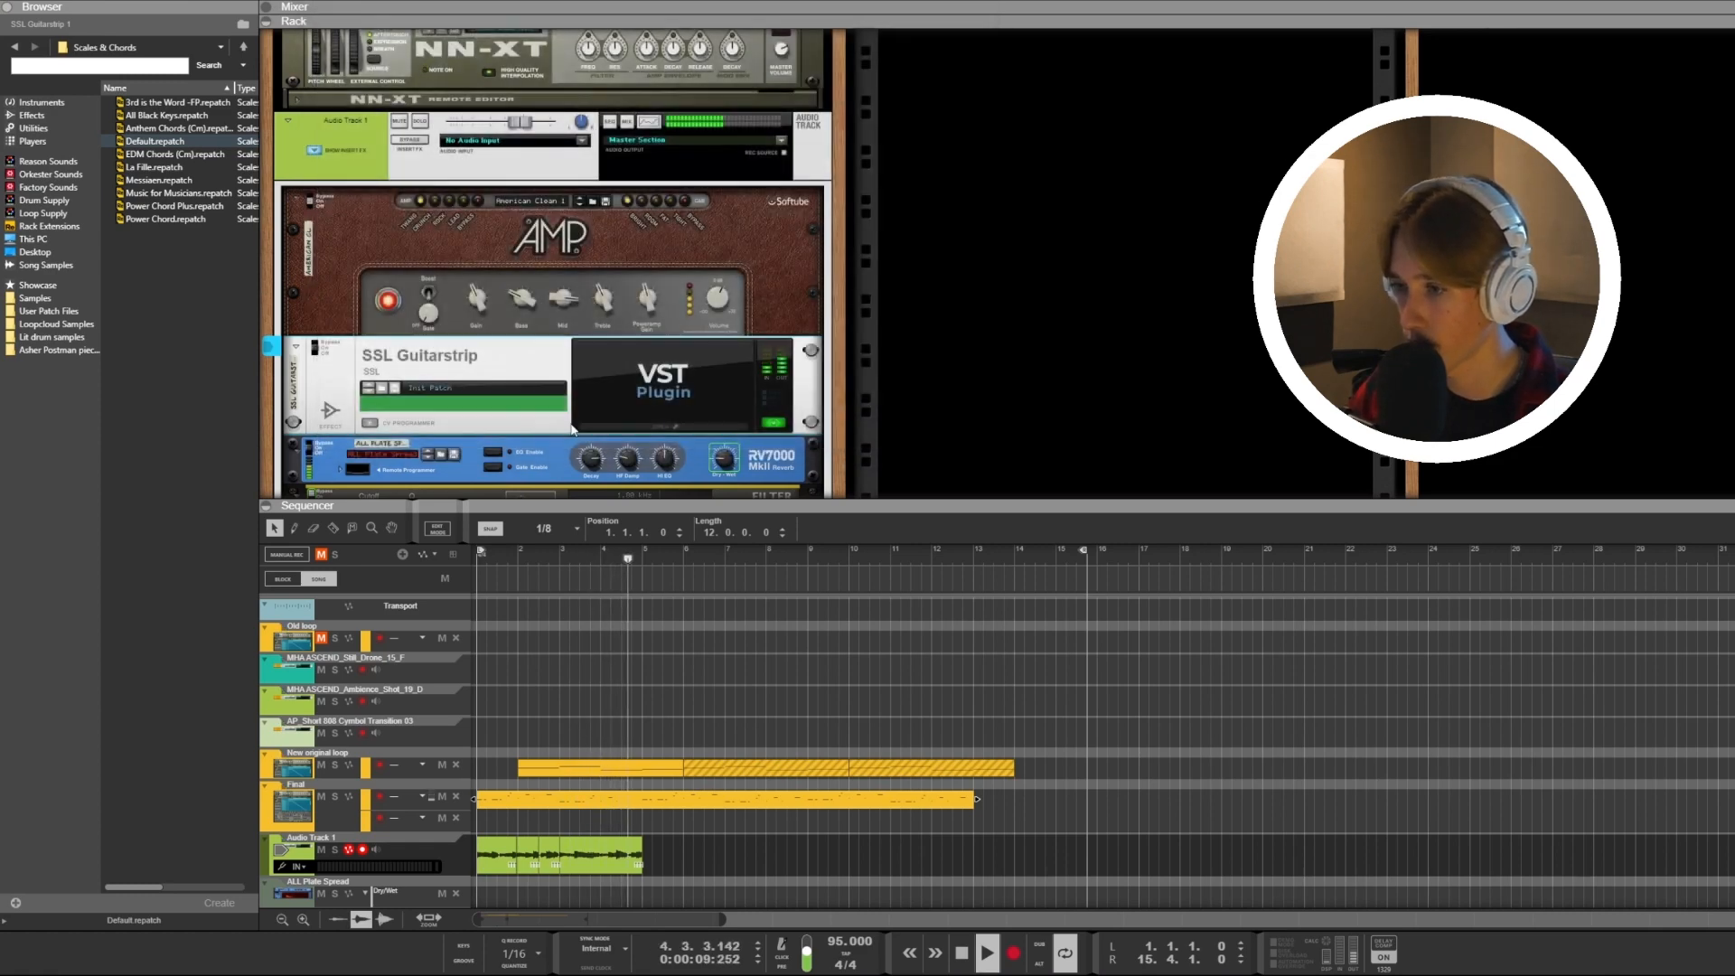
Show the mixer, inspect the Spectrum EQ curve of Audio Track 1, and close the EQ window.
{"action": "scroll", "coordinate": [928, 358], "scroll_direction": "down", "scroll_amount": 4}
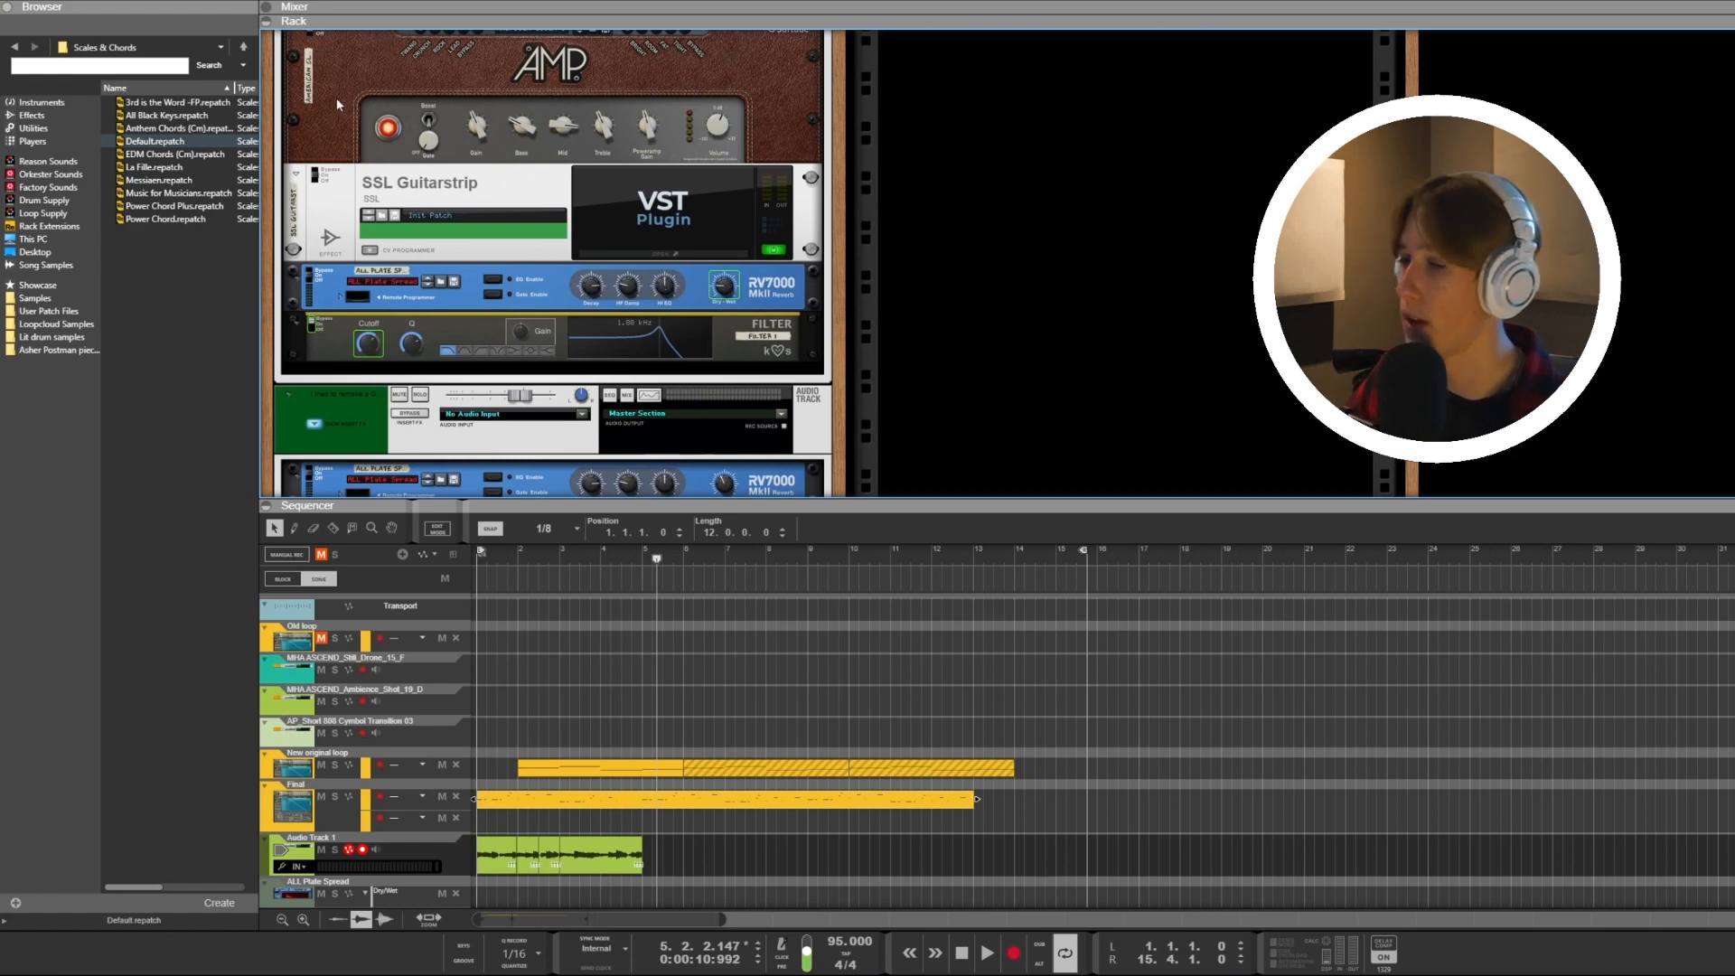
{"action": "left_click", "coordinate": [266, 9]}
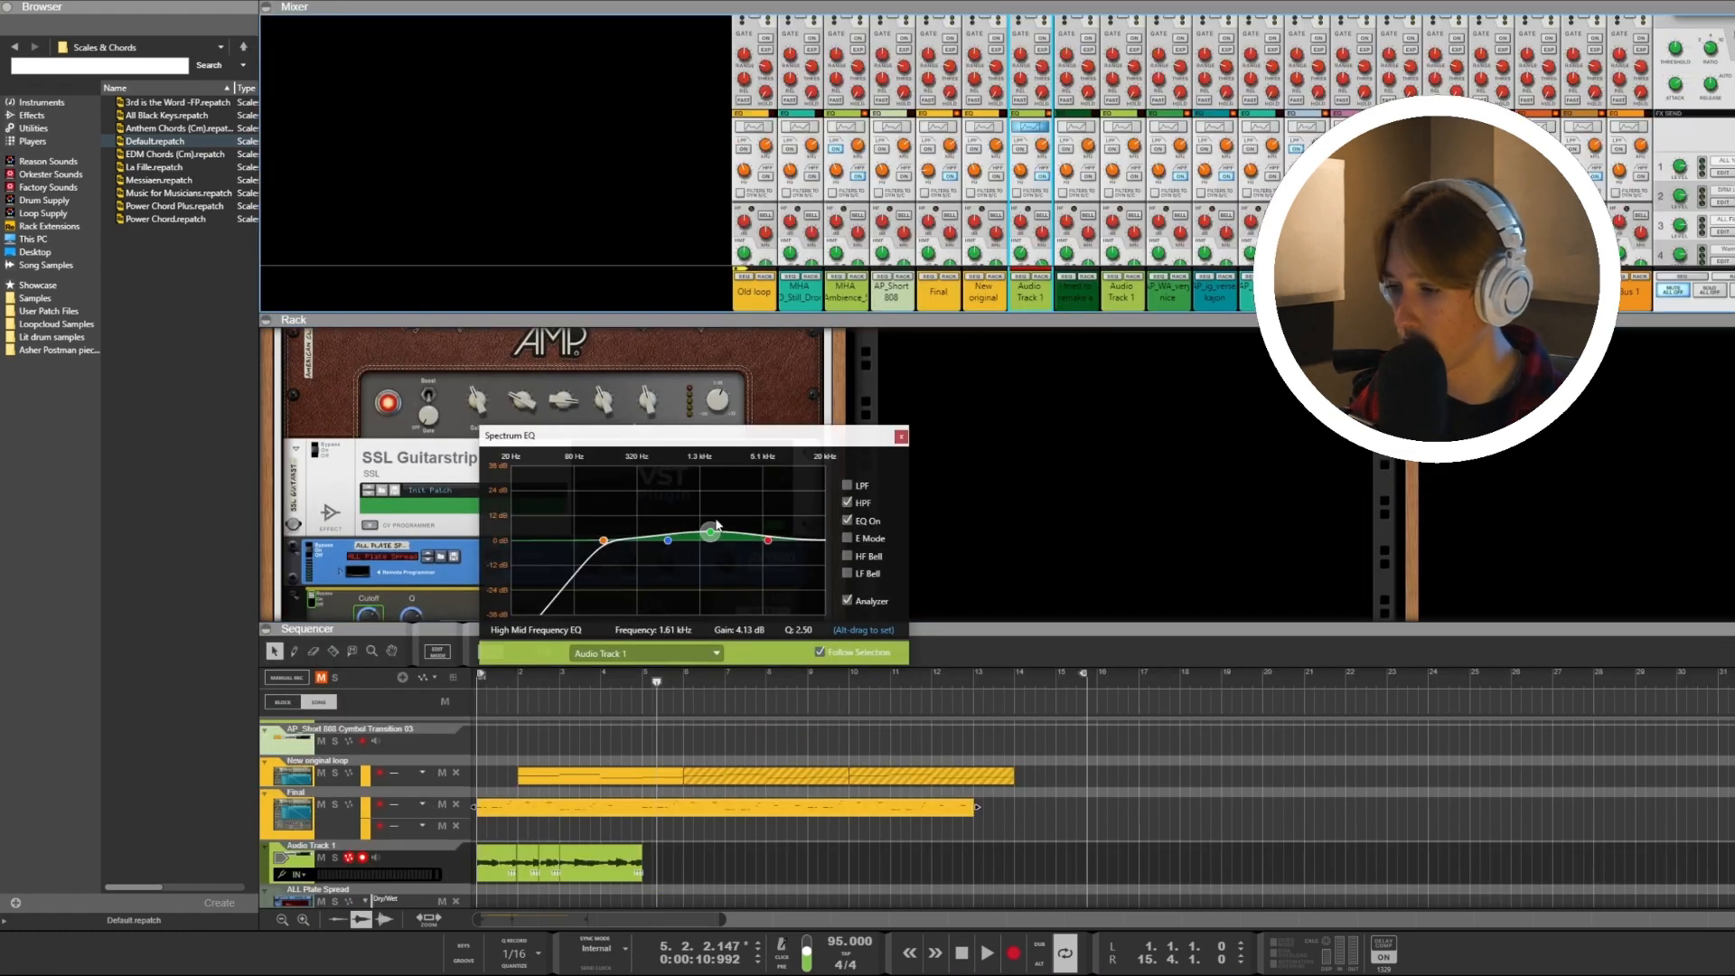
{"action": "left_click", "coordinate": [901, 437]}
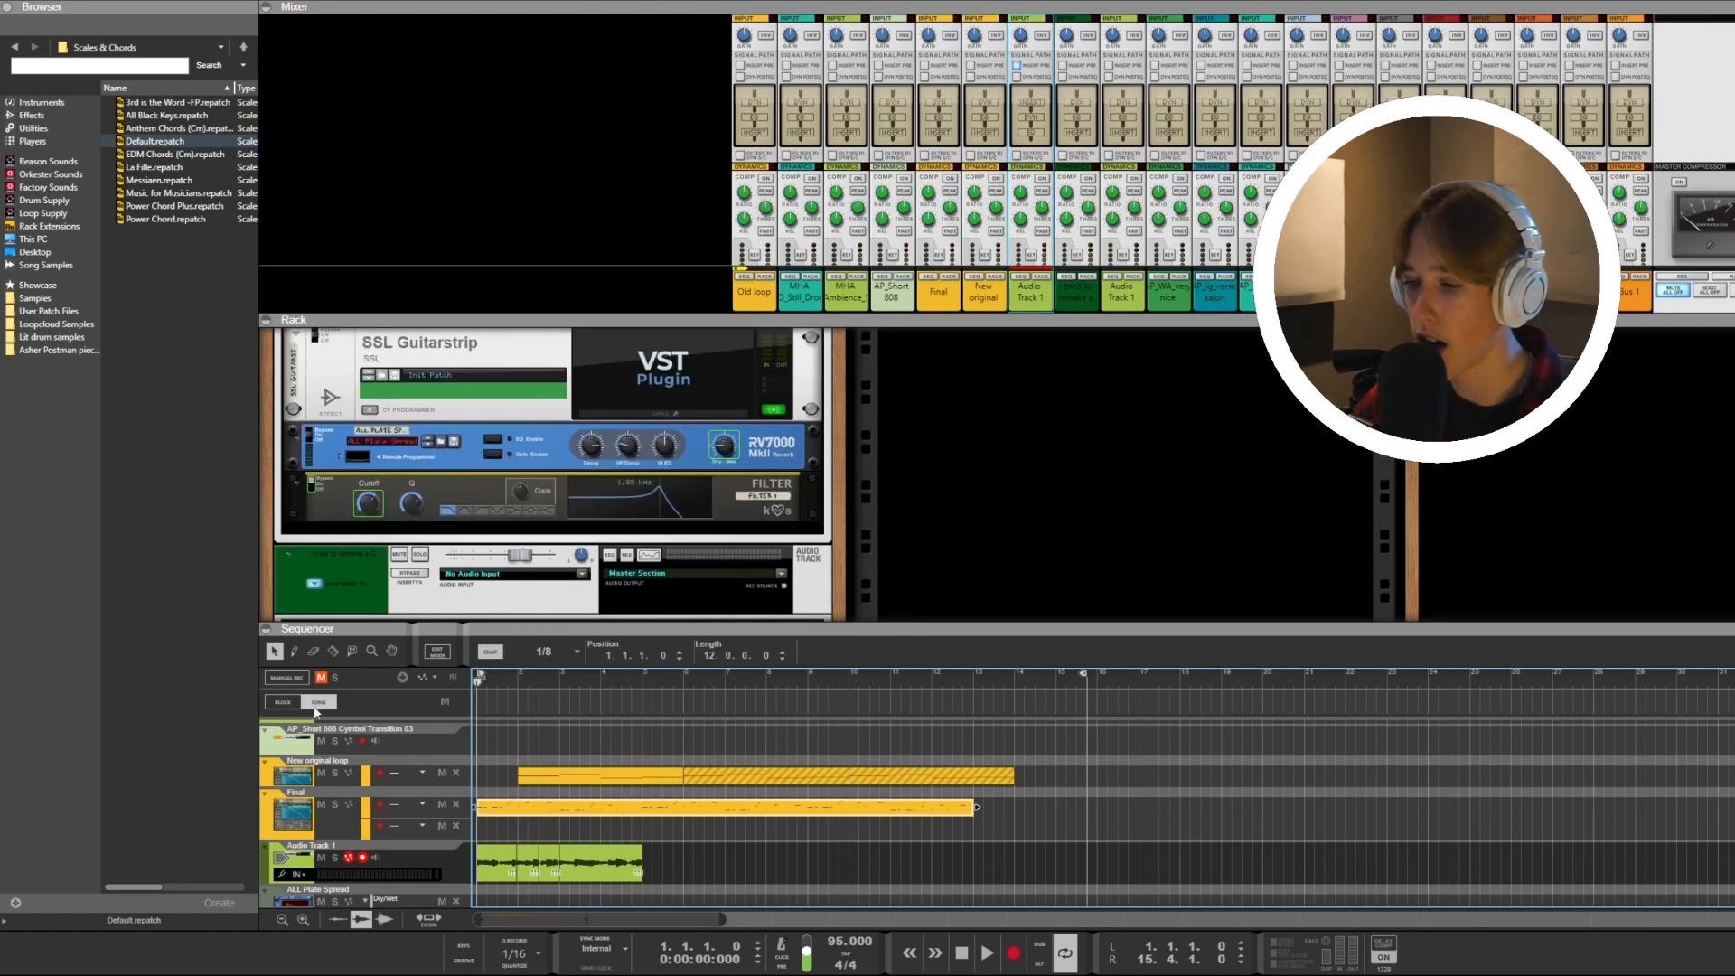
Switch the sequencer to the final song block and look through its arrangement of tracks.
{"action": "left_click", "coordinate": [282, 702]}
{"action": "scroll", "coordinate": [573, 782], "scroll_direction": "down", "scroll_amount": 3}
{"action": "scroll", "coordinate": [596, 773], "scroll_direction": "up", "scroll_amount": 5}
{"action": "scroll", "coordinate": [604, 772], "scroll_direction": "down", "scroll_amount": 5}
{"action": "scroll", "coordinate": [545, 779], "scroll_direction": "up", "scroll_amount": 5}
{"action": "scroll", "coordinate": [588, 801], "scroll_direction": "down", "scroll_amount": 5}
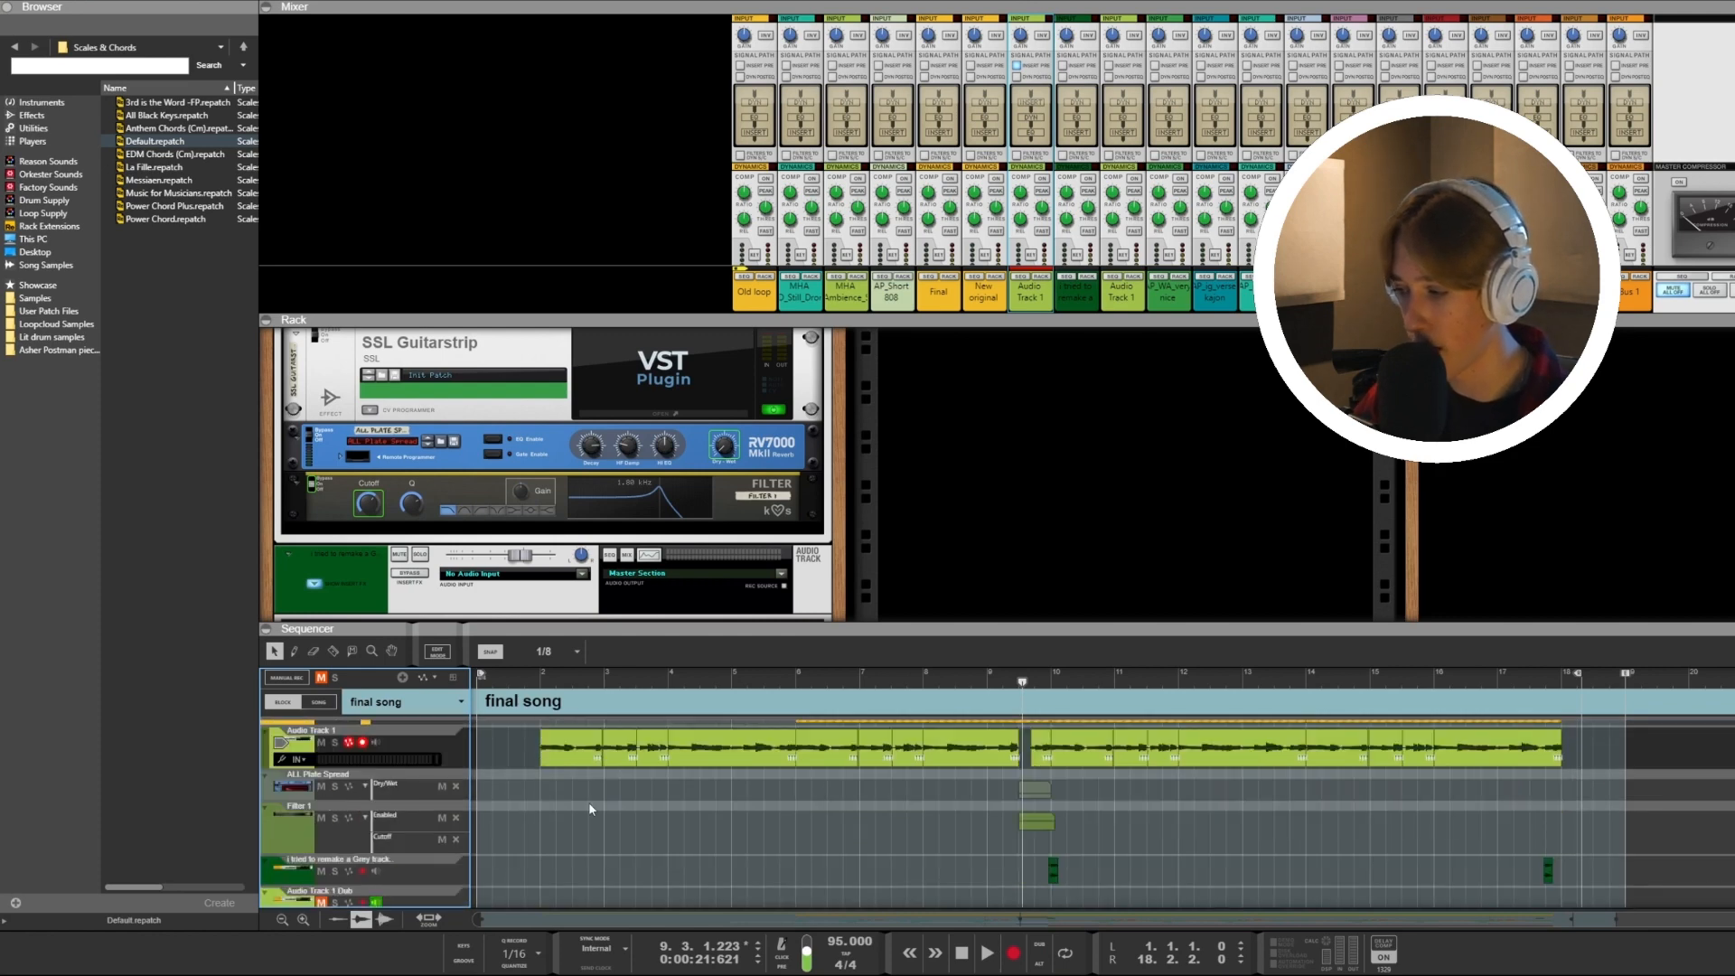
{"action": "scroll", "coordinate": [588, 800], "scroll_direction": "up", "scroll_amount": 5}
Fold away the mixer and rack to enlarge the sequencer, and play the final song block from just before bar 2.
{"action": "left_click", "coordinate": [532, 679]}
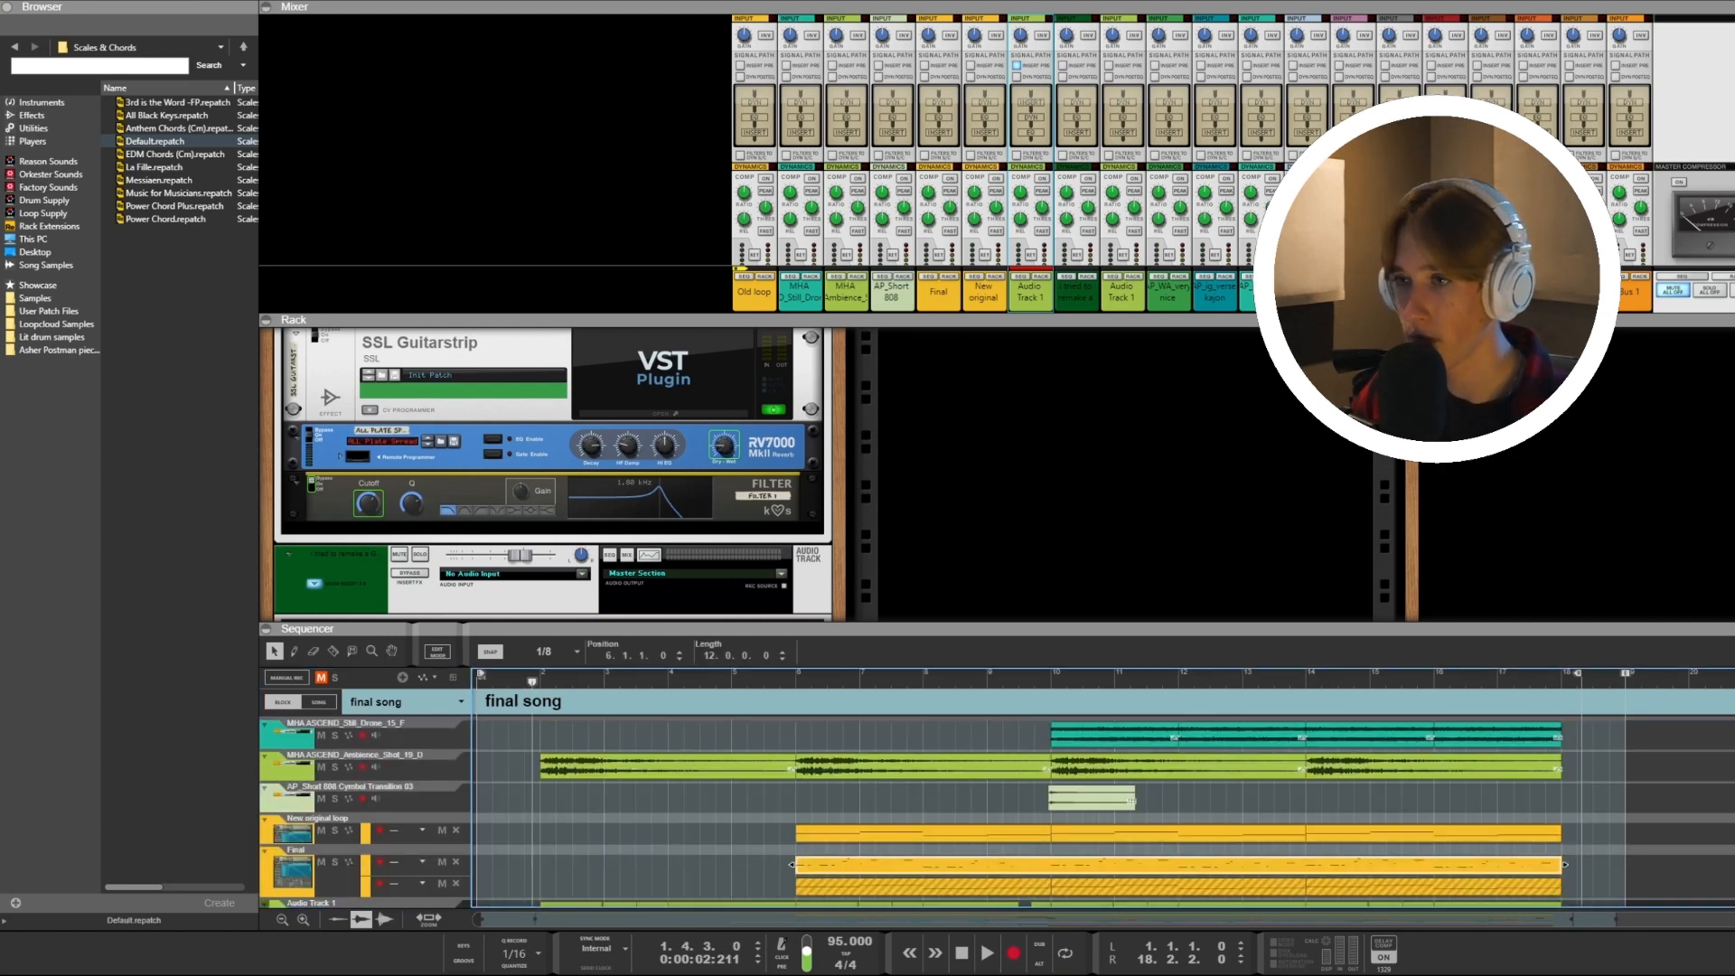
{"action": "left_click", "coordinate": [266, 8]}
{"action": "left_click", "coordinate": [266, 21]}
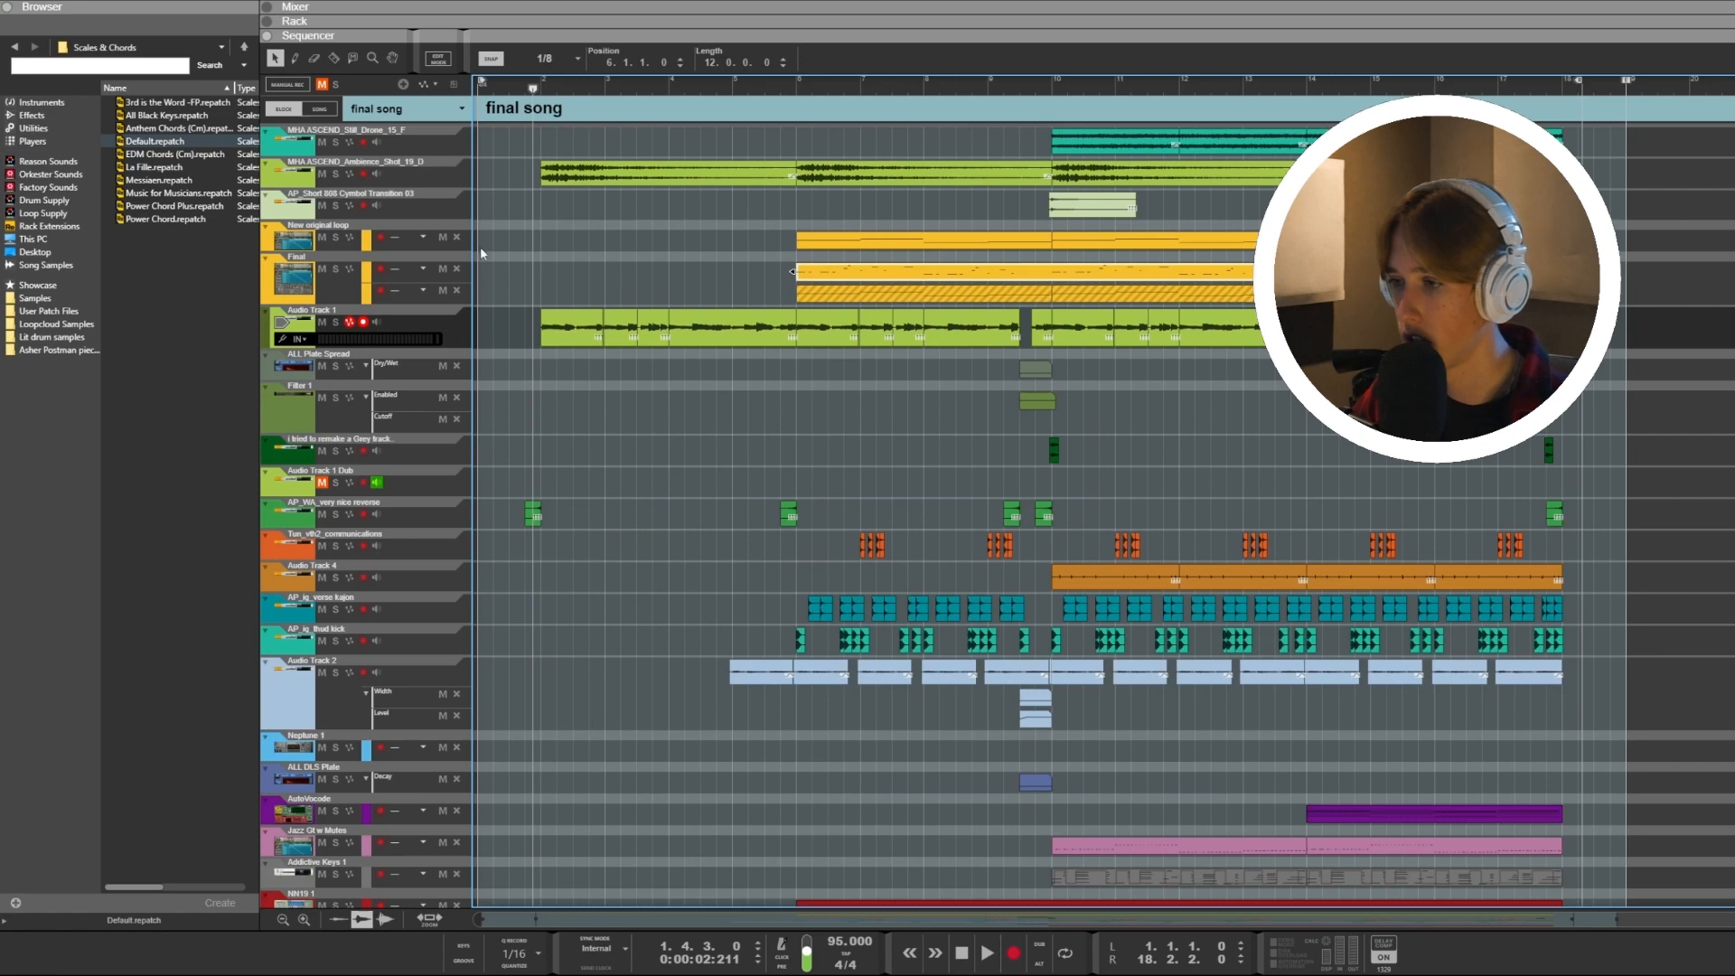
{"action": "key", "text": "space"}
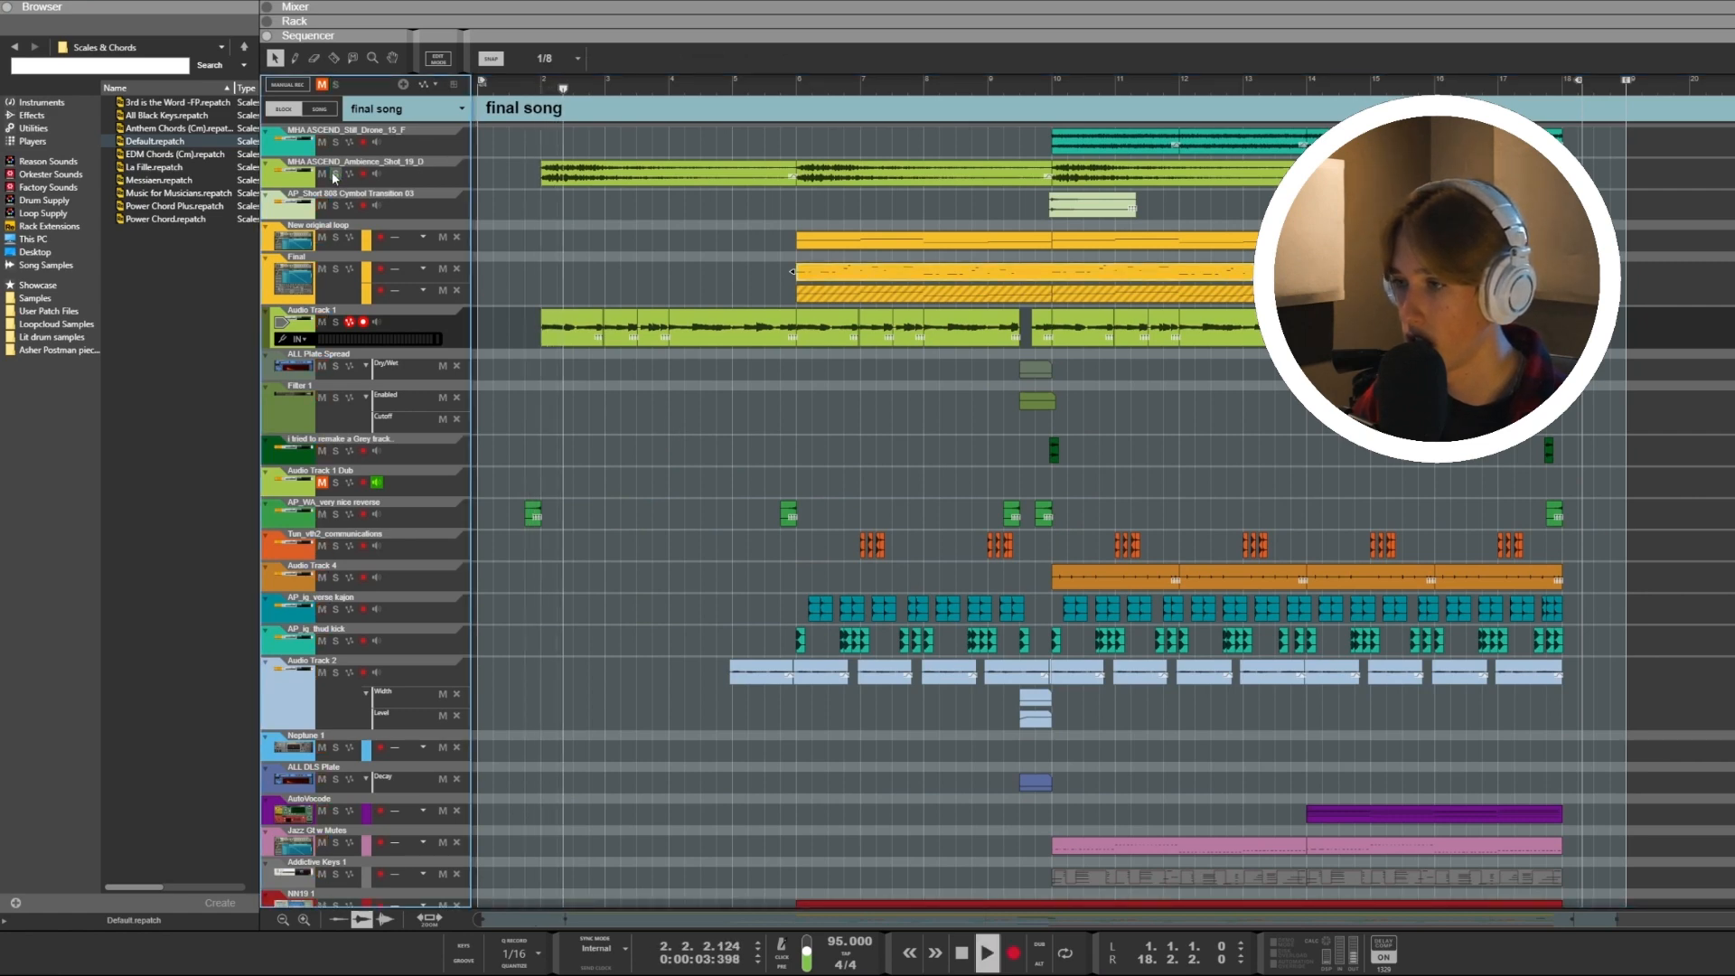
{"action": "key", "text": "space"}
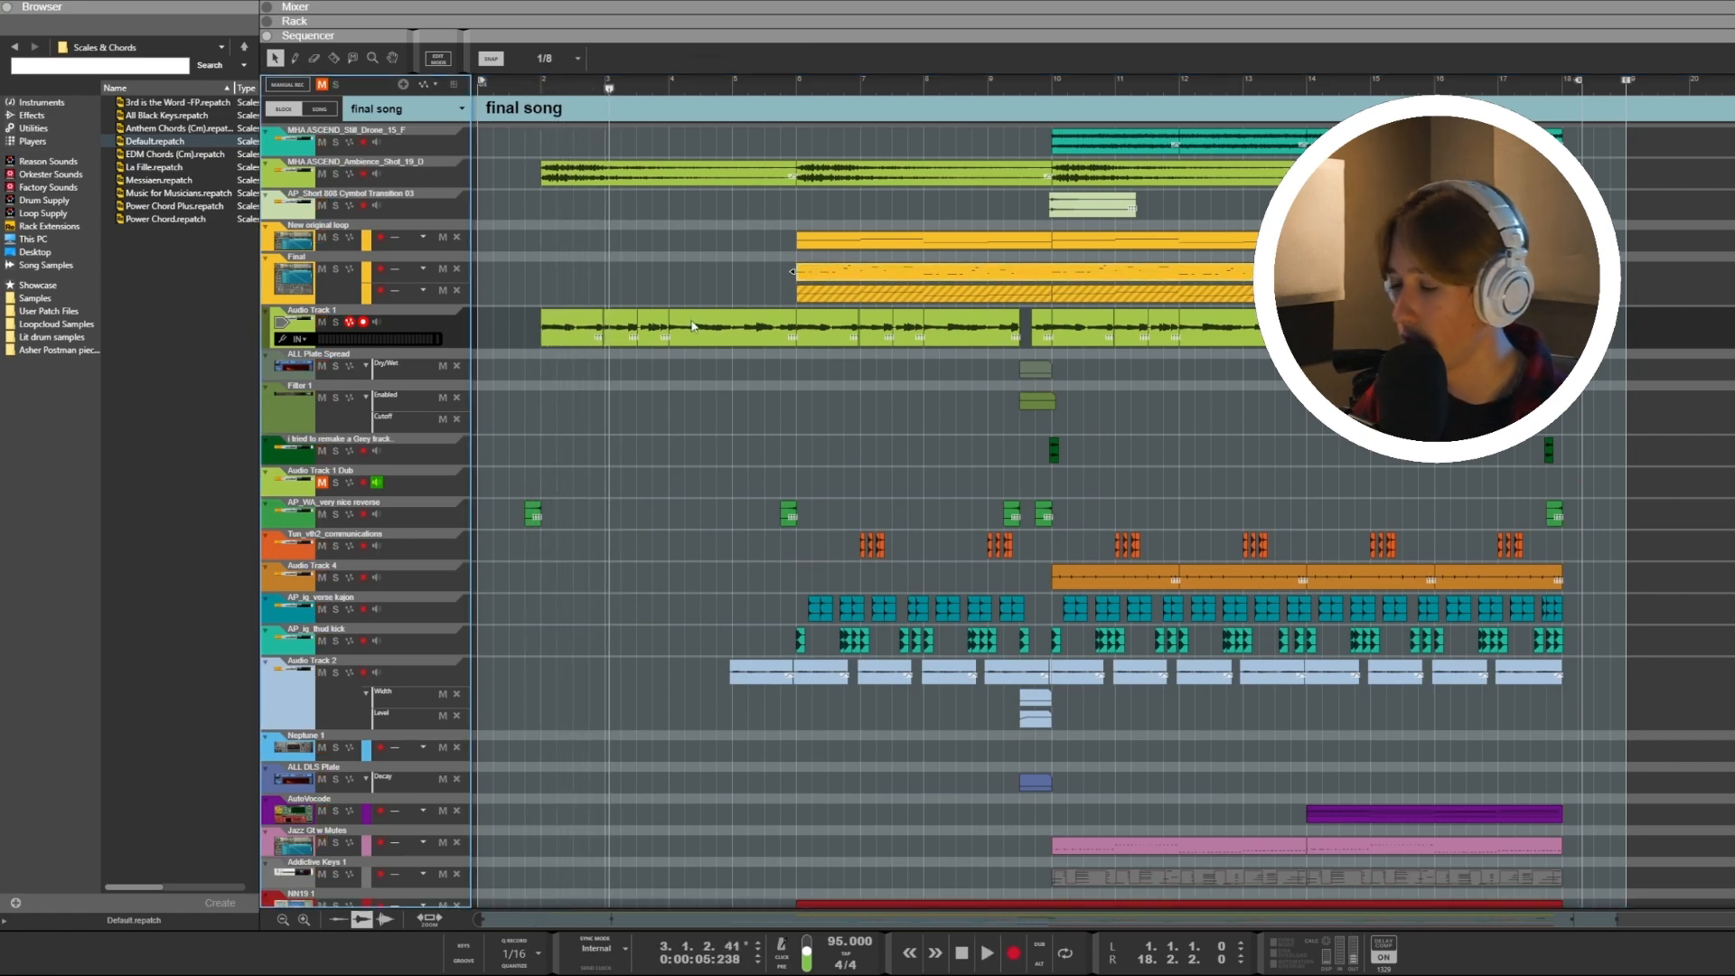
{"action": "key", "text": "space"}
{"action": "scroll", "coordinate": [823, 252], "scroll_direction": "down", "scroll_amount": 2}
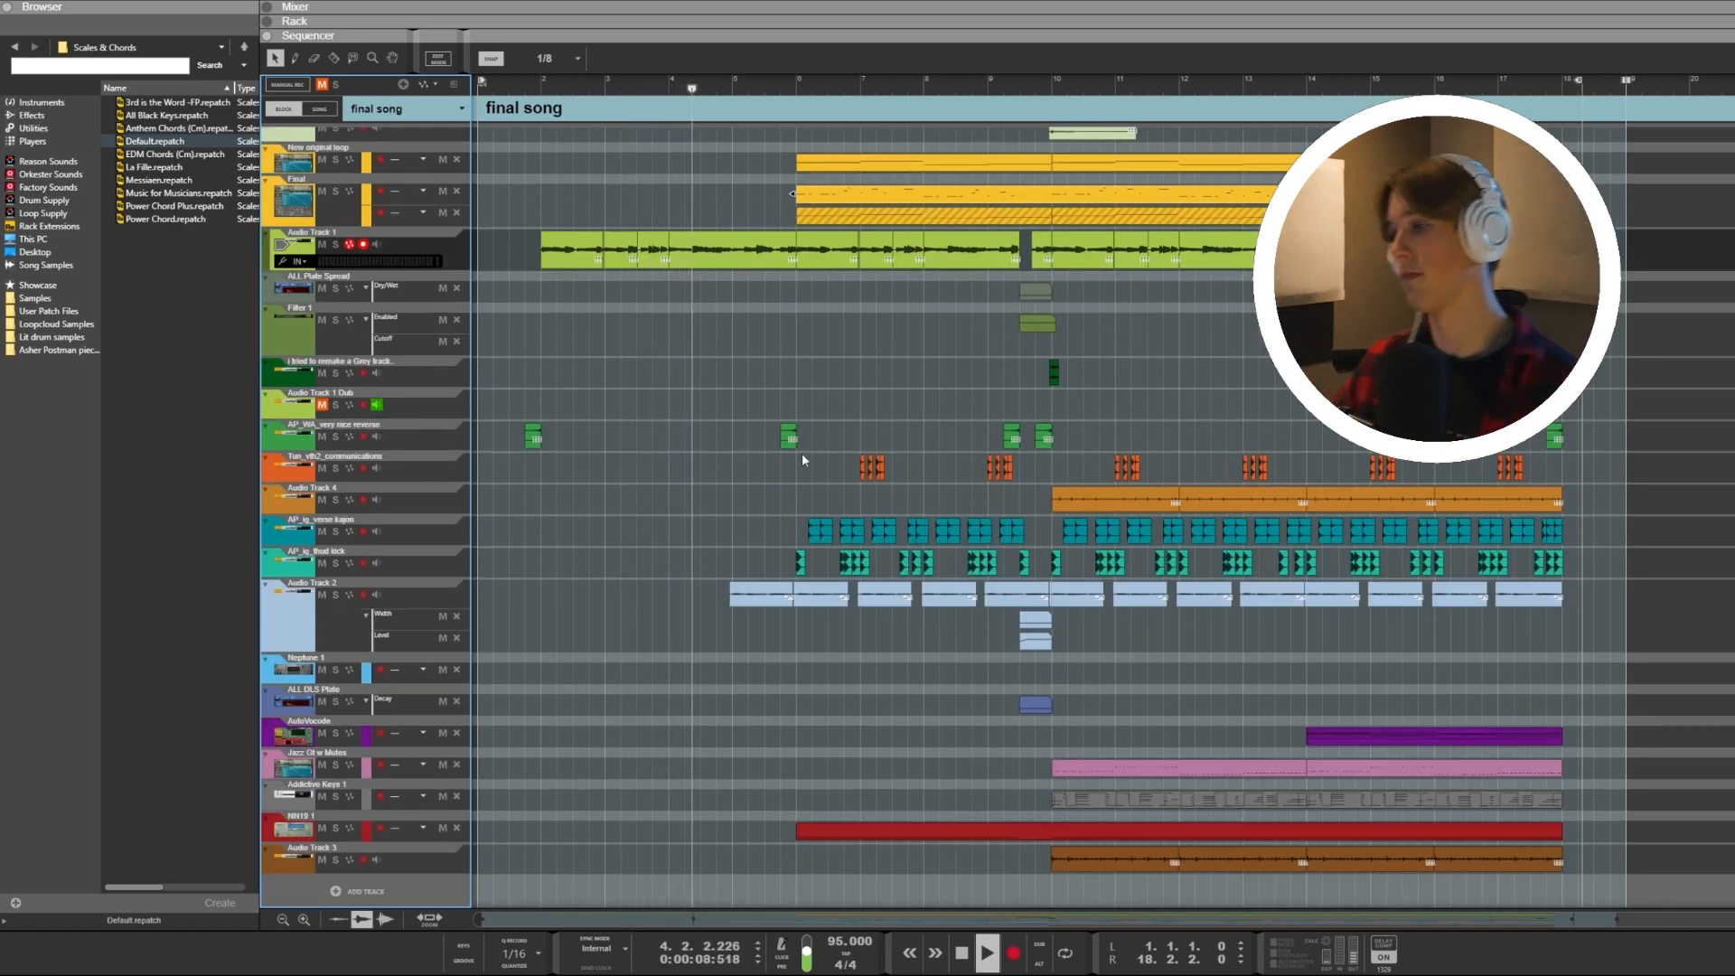
Examine the effects chain of Audio Track 2 in the rack and its clips in the sequencer during playback.
{"action": "left_click", "coordinate": [311, 630]}
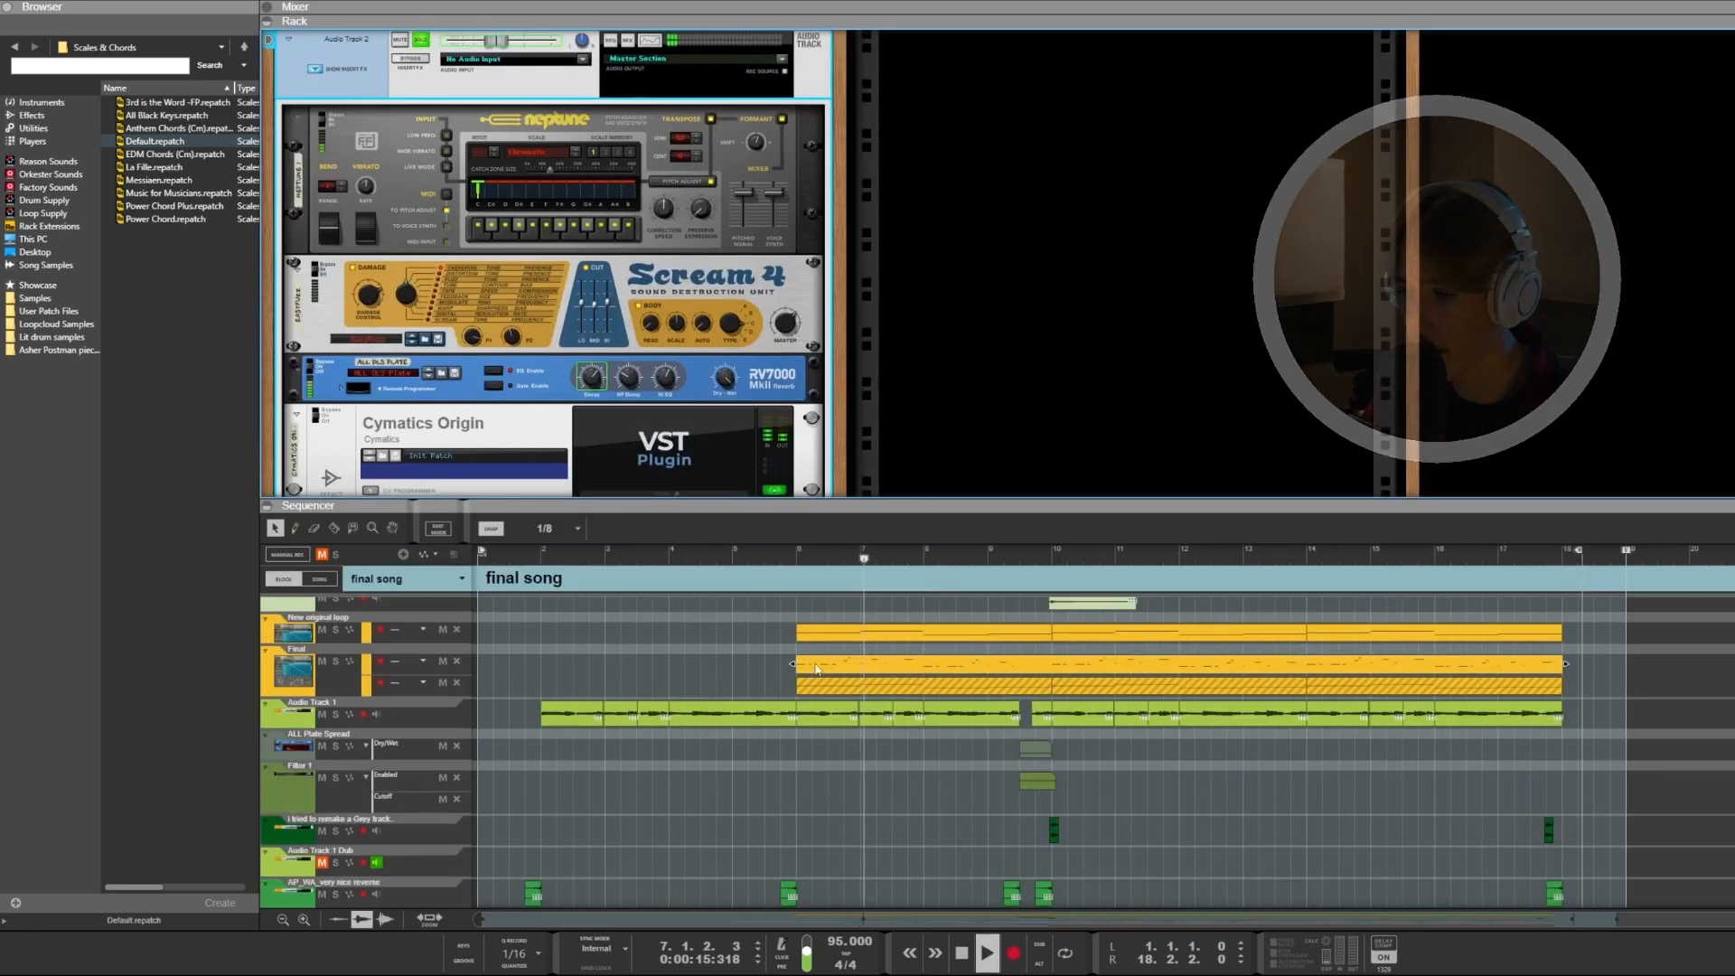
{"action": "scroll", "coordinate": [802, 734], "scroll_direction": "up", "scroll_amount": 3}
{"action": "scroll", "coordinate": [743, 667], "scroll_direction": "down", "scroll_amount": 4}
{"action": "scroll", "coordinate": [741, 667], "scroll_direction": "down", "scroll_amount": 2}
{"action": "scroll", "coordinate": [633, 434], "scroll_direction": "down", "scroll_amount": 3}
{"action": "scroll", "coordinate": [664, 429], "scroll_direction": "up", "scroll_amount": 2}
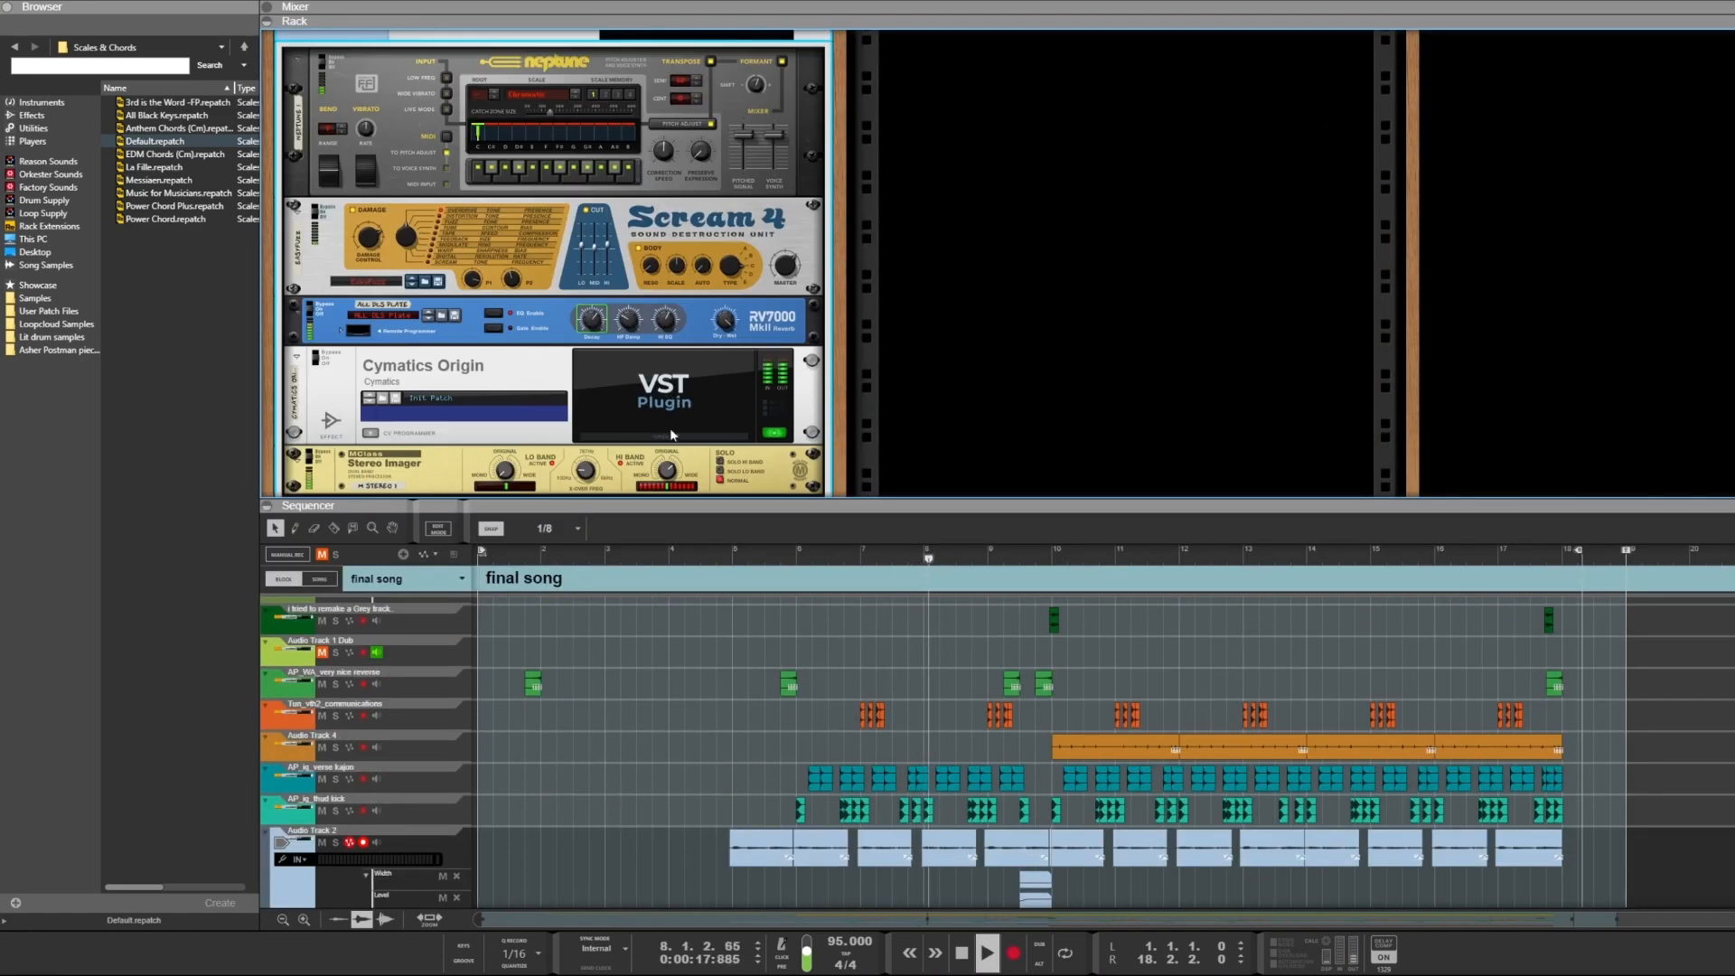
{"action": "scroll", "coordinate": [762, 620], "scroll_direction": "up", "scroll_amount": 3}
{"action": "scroll", "coordinate": [762, 621], "scroll_direction": "up", "scroll_amount": 2}
{"action": "scroll", "coordinate": [768, 659], "scroll_direction": "down", "scroll_amount": 6}
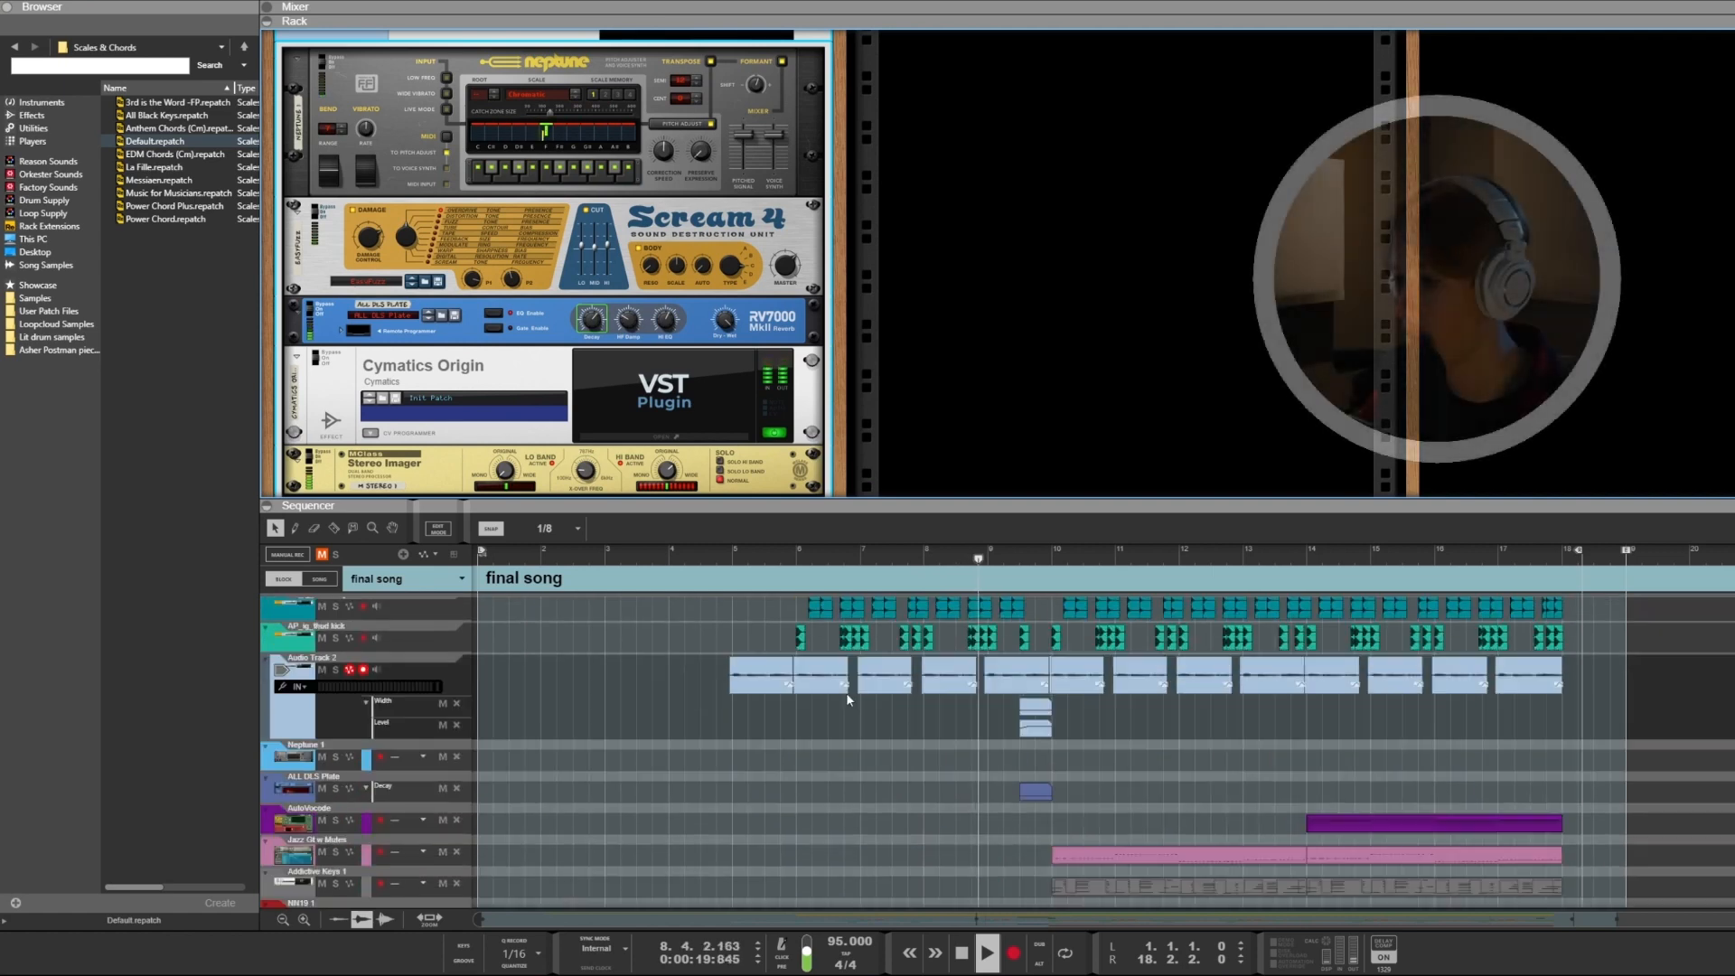
Open the first Audio Track 2 clip for pitch editing, view its notes, and return to the arrangement.
{"action": "double_click", "coordinate": [746, 687]}
{"action": "scroll", "coordinate": [721, 708], "scroll_direction": "down", "scroll_amount": 3}
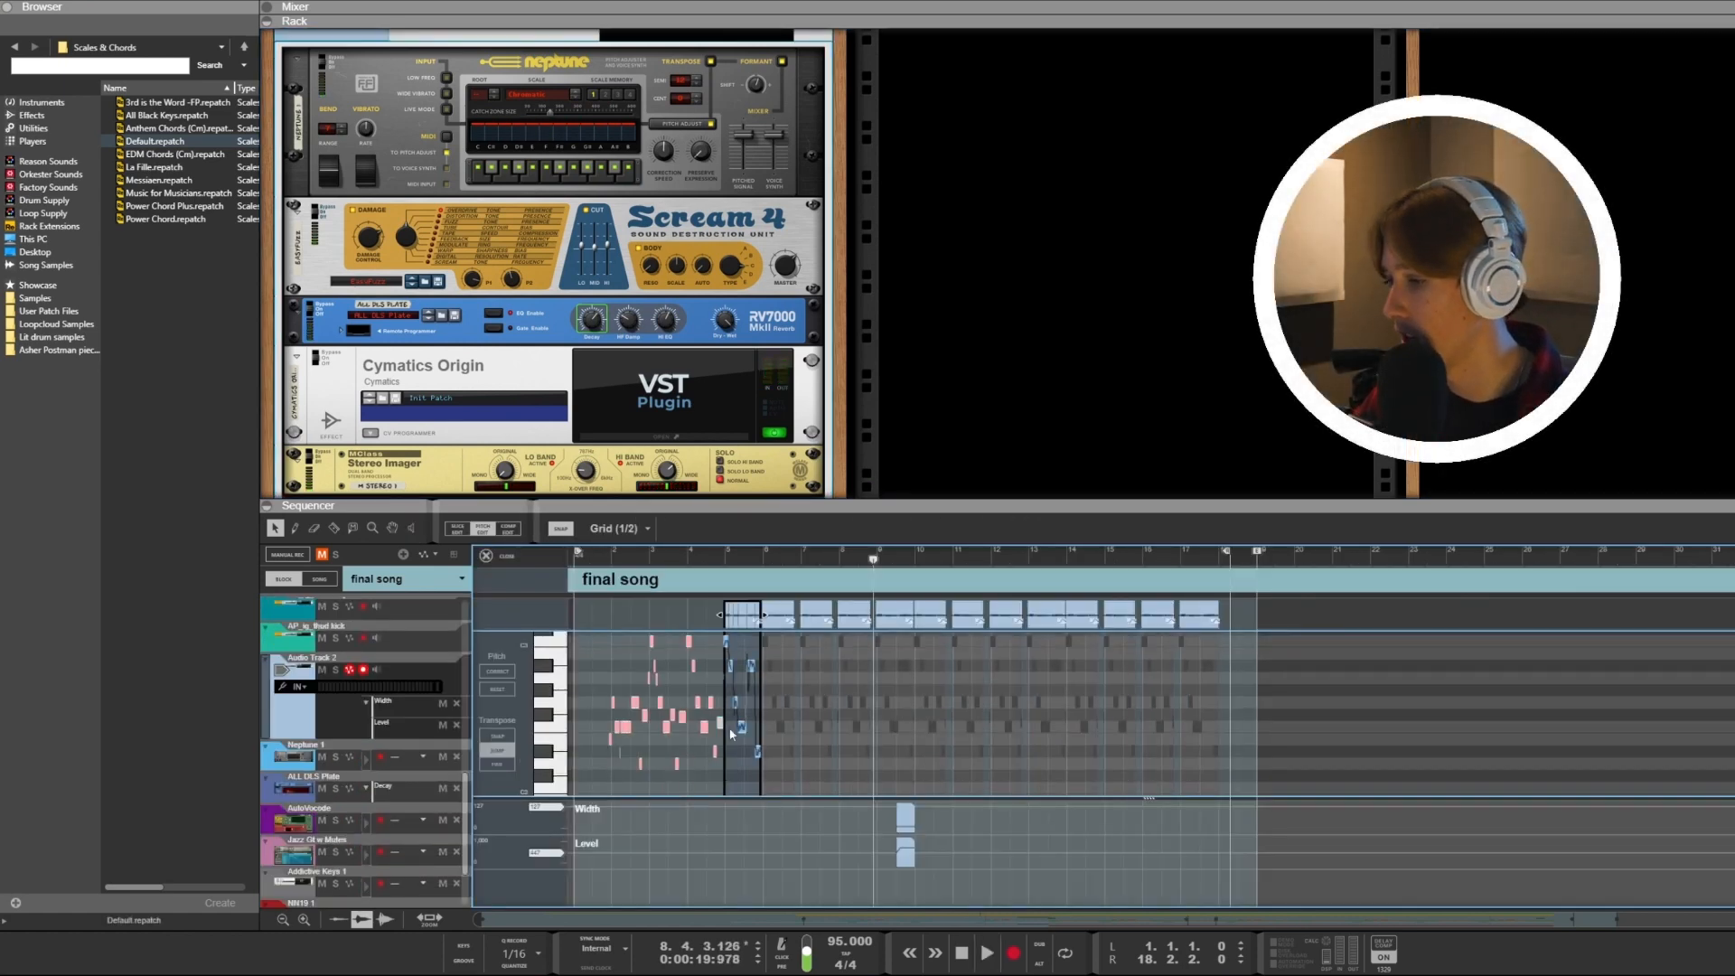
{"action": "left_click", "coordinate": [493, 556]}
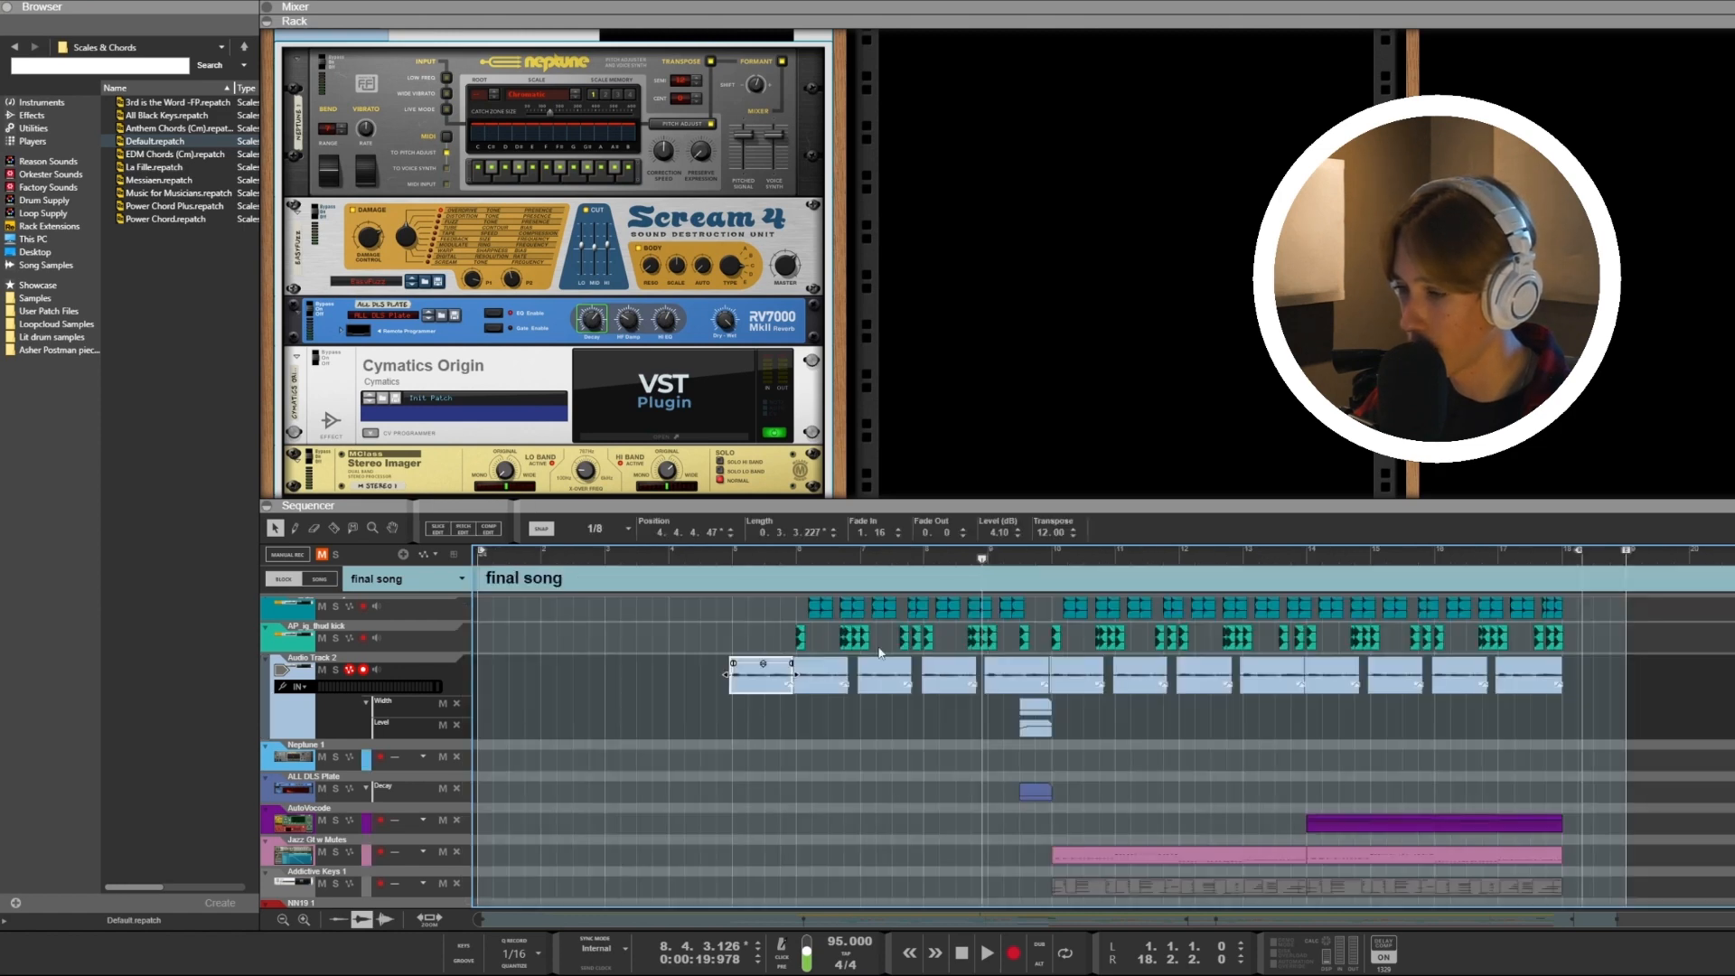
Examine the Neptune, Scream 4, RV7000, Cymatics Origin and Stereo Imager devices on Audio Track 2, selecting the RV7000 reverb.
{"action": "scroll", "coordinate": [525, 456], "scroll_direction": "down", "scroll_amount": 2}
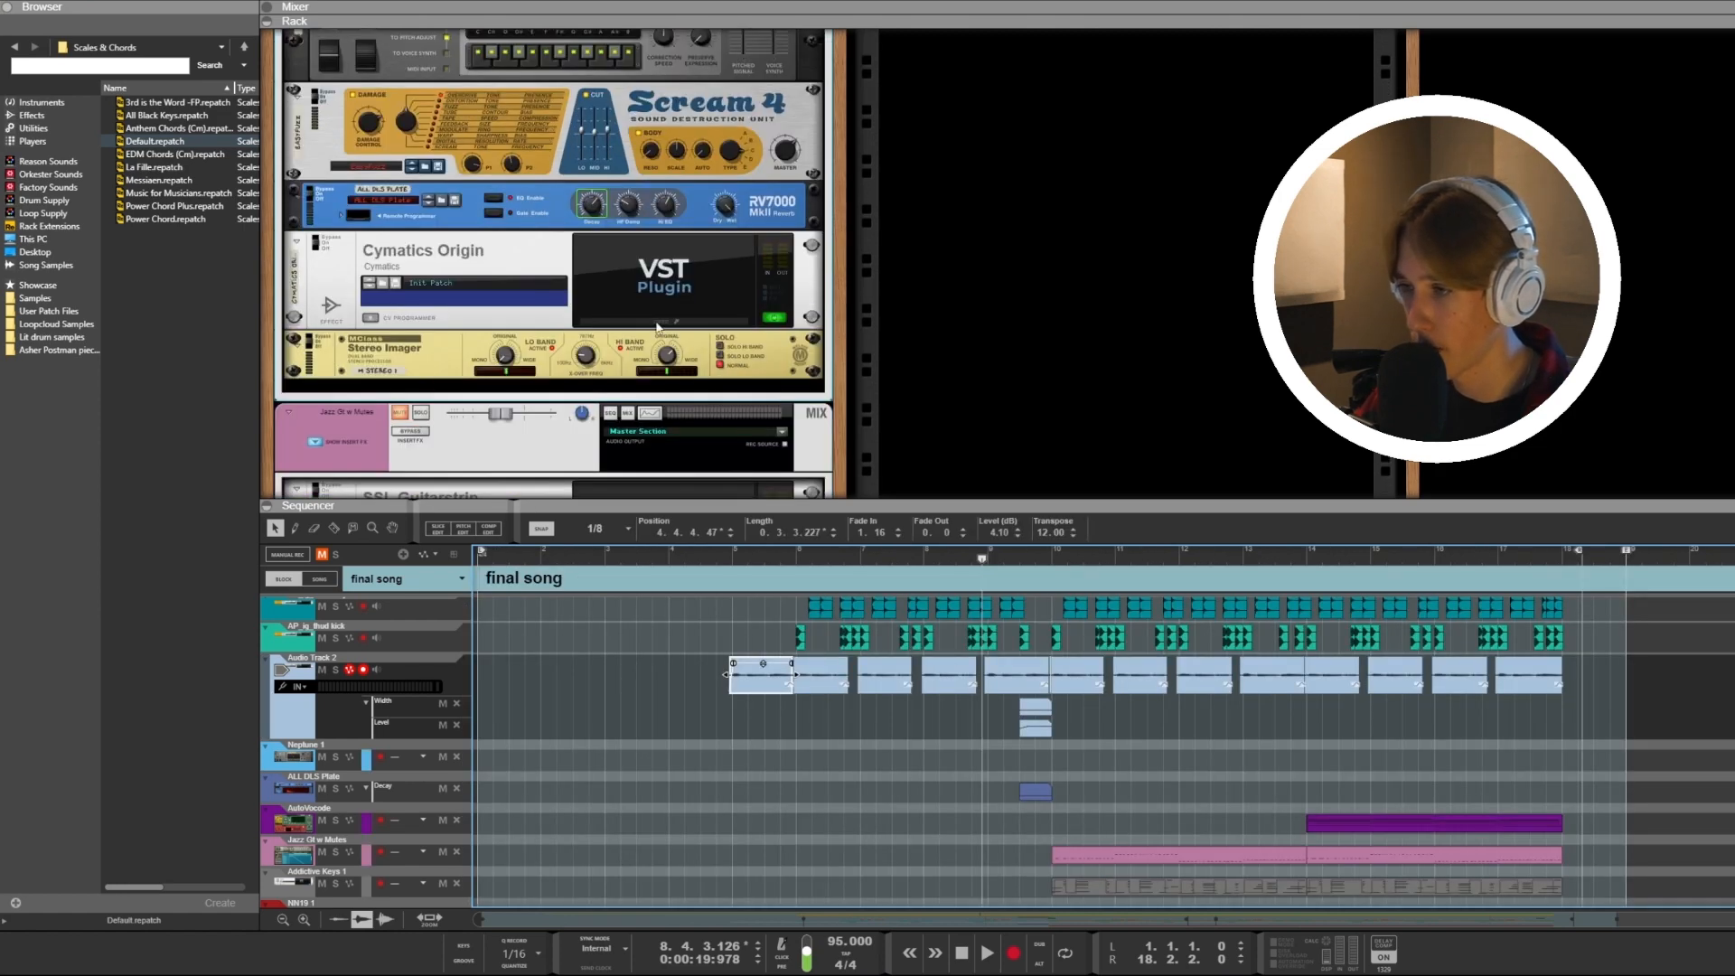
{"action": "scroll", "coordinate": [633, 320], "scroll_direction": "up", "scroll_amount": 1}
{"action": "scroll", "coordinate": [582, 331], "scroll_direction": "up", "scroll_amount": 2}
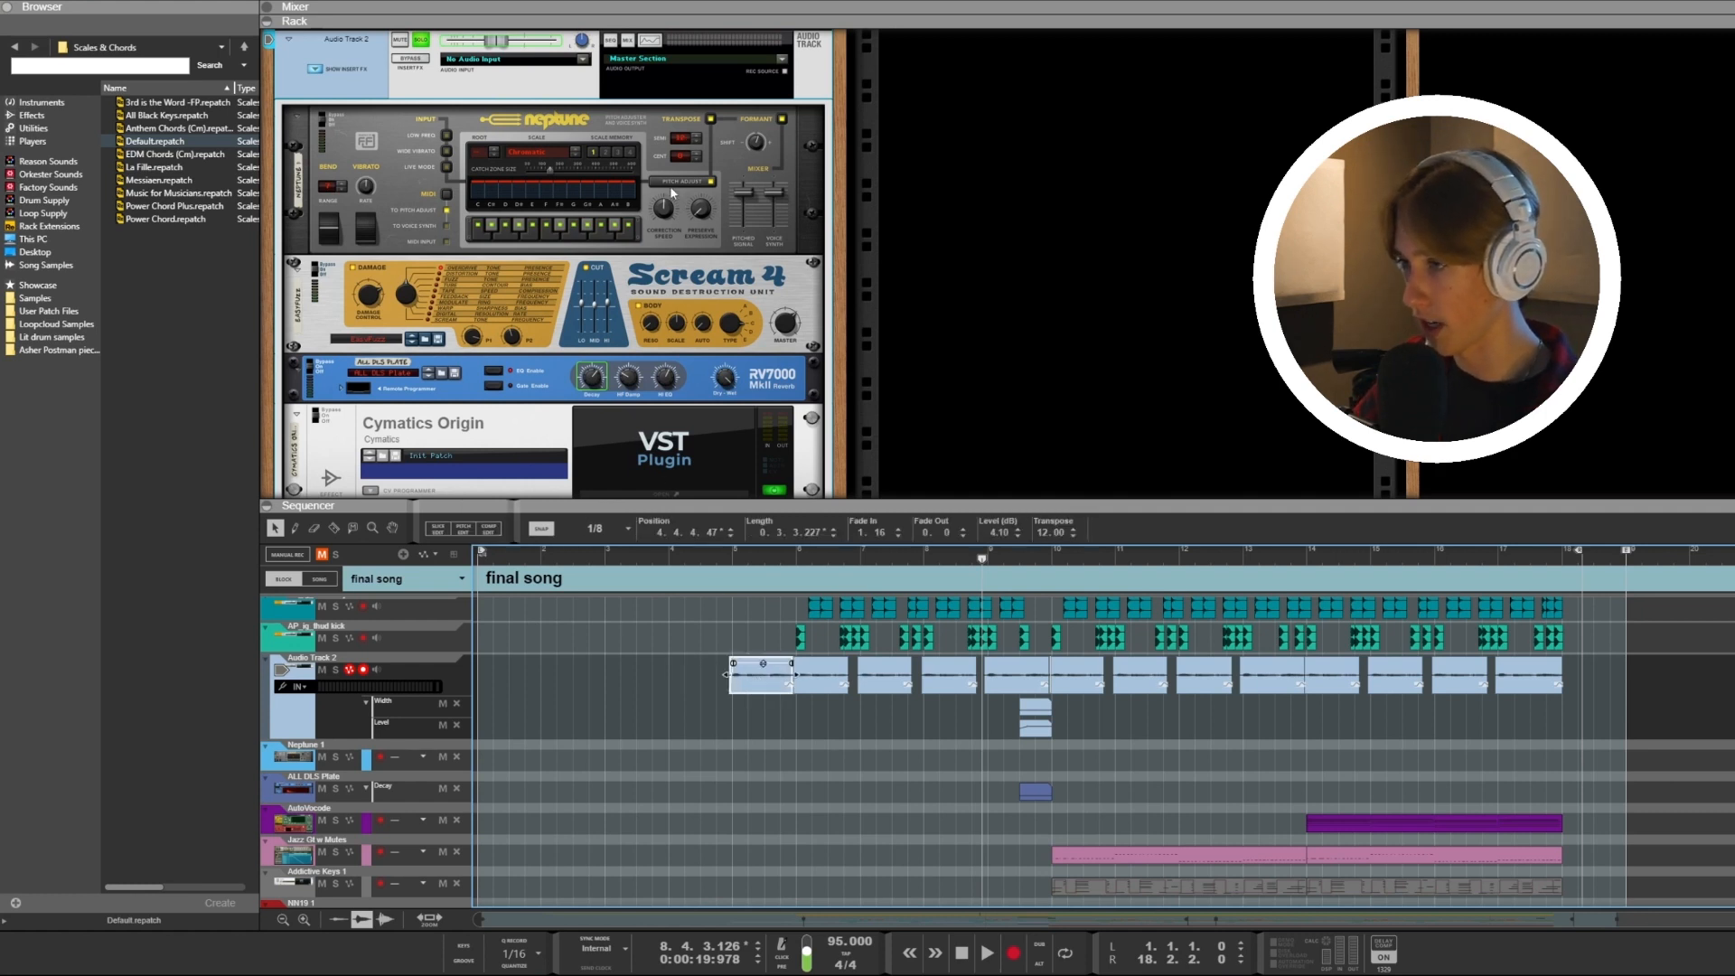
{"action": "scroll", "coordinate": [441, 258], "scroll_direction": "down", "scroll_amount": 3}
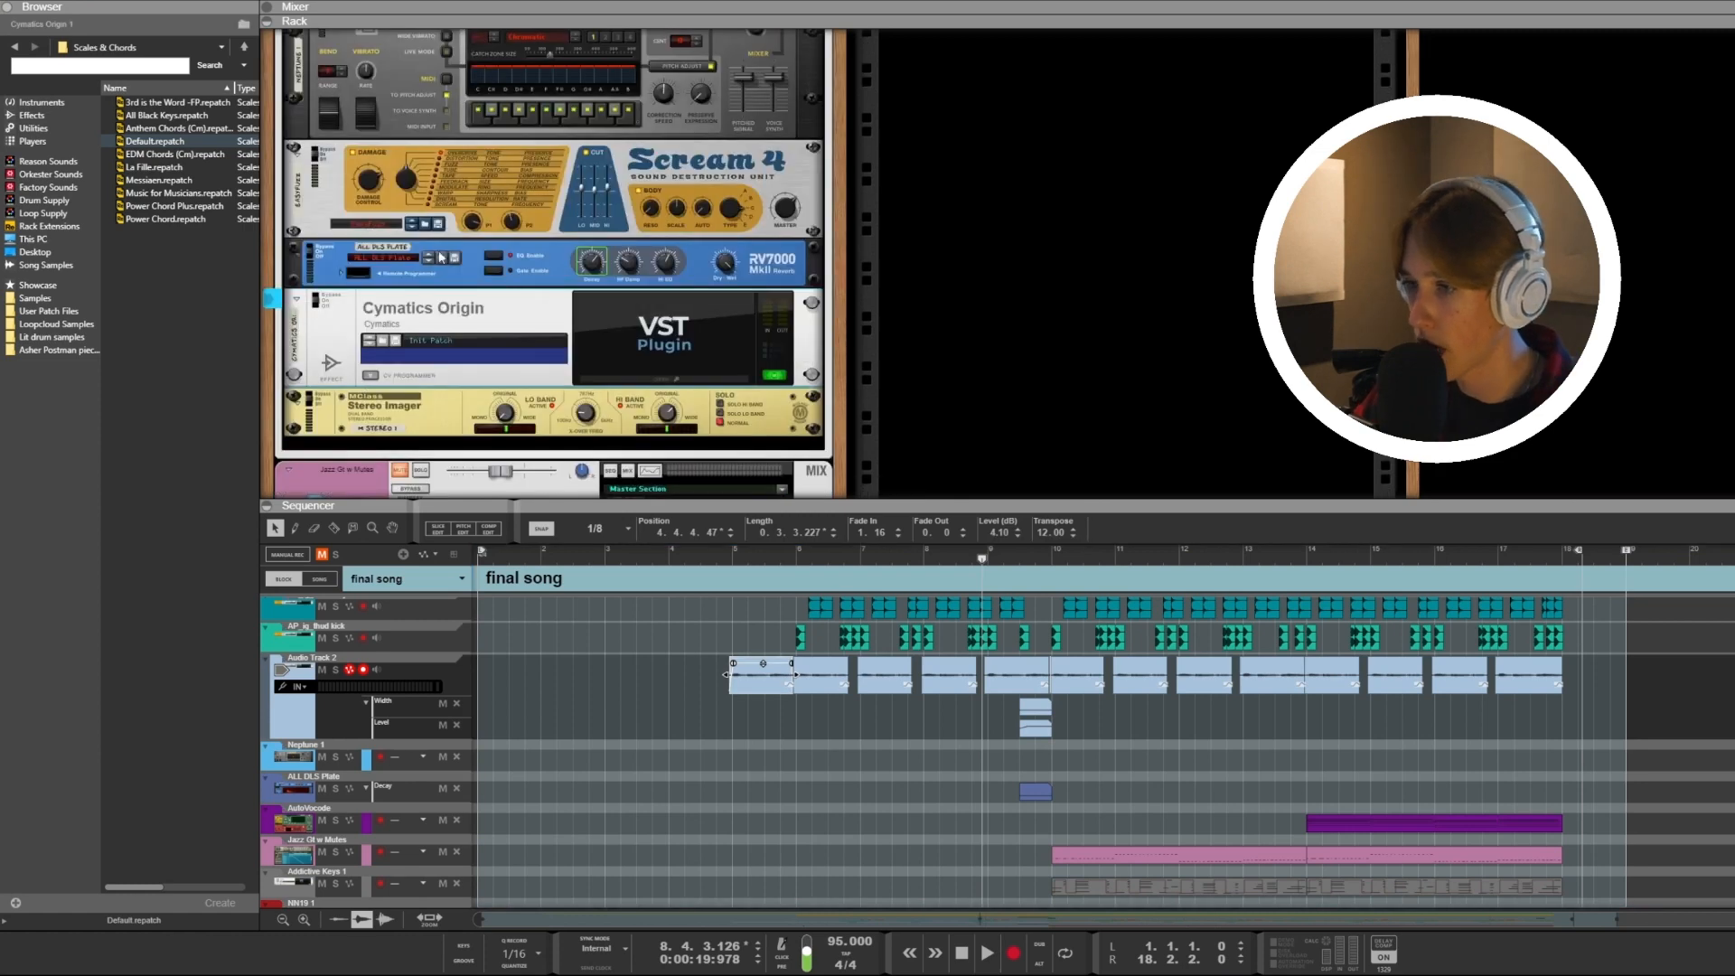
{"action": "left_click", "coordinate": [334, 271]}
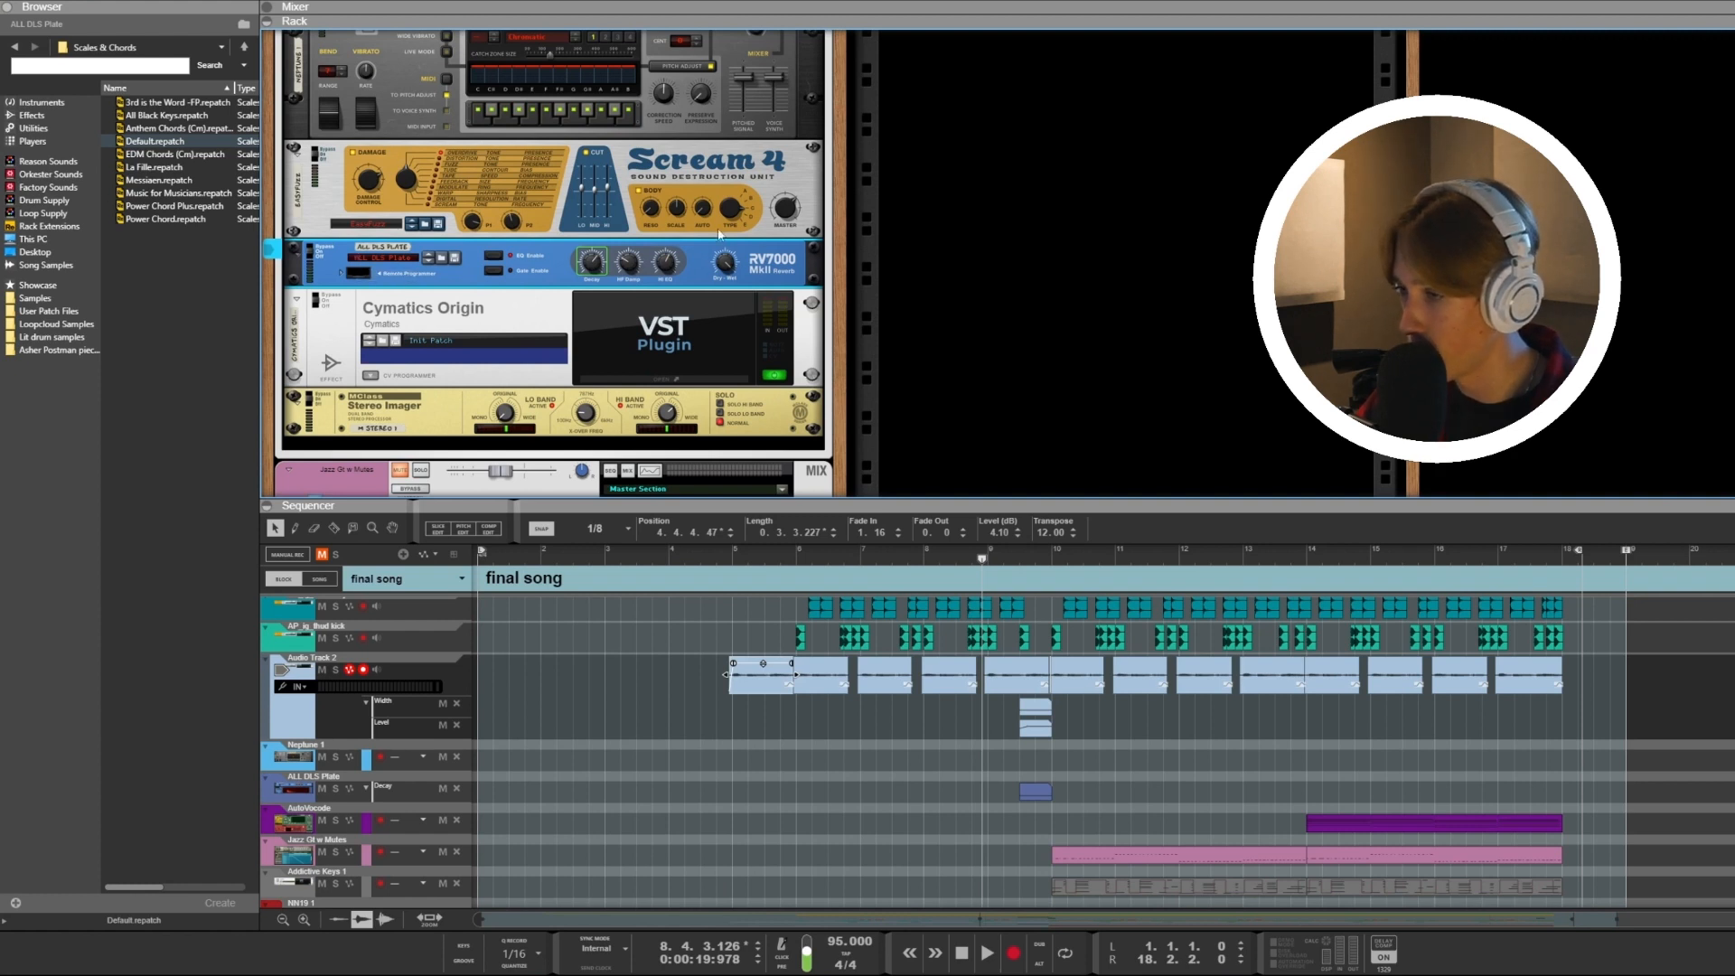
Play the song from just before bar 5 and select all the clips on Audio Track 2.
{"action": "left_click", "coordinate": [724, 561]}
{"action": "key", "text": "space"}
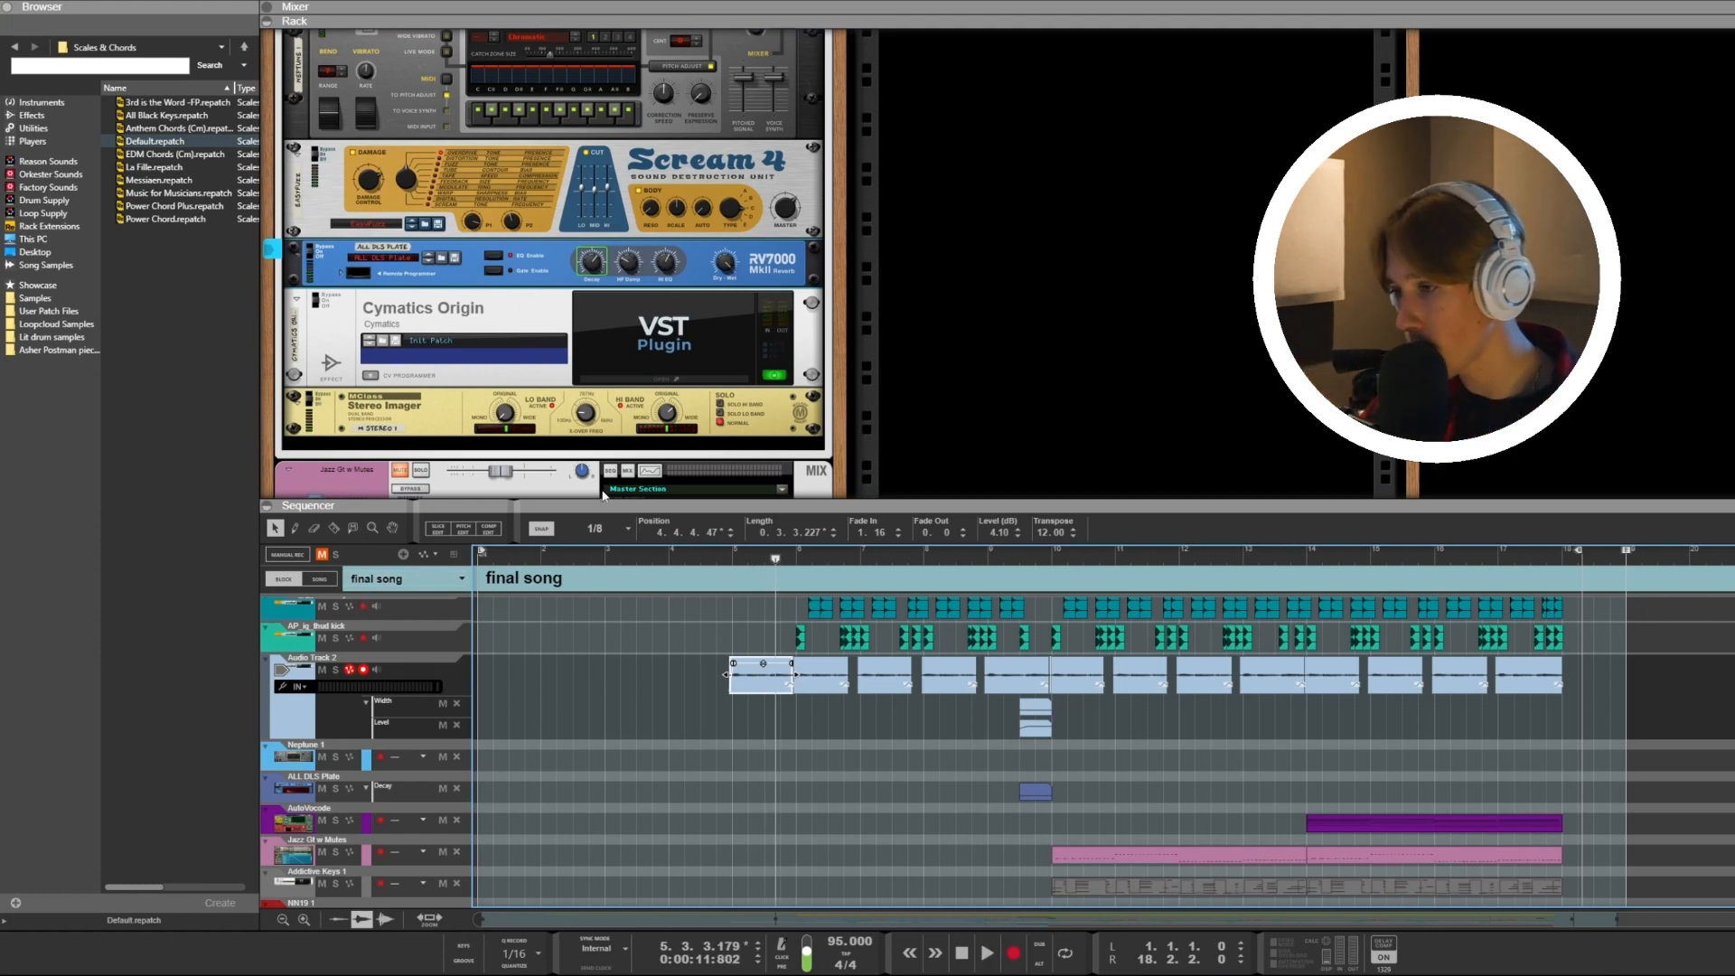
{"action": "left_click_drag", "start_coordinate": [636, 654], "coordinate": [1637, 687]}
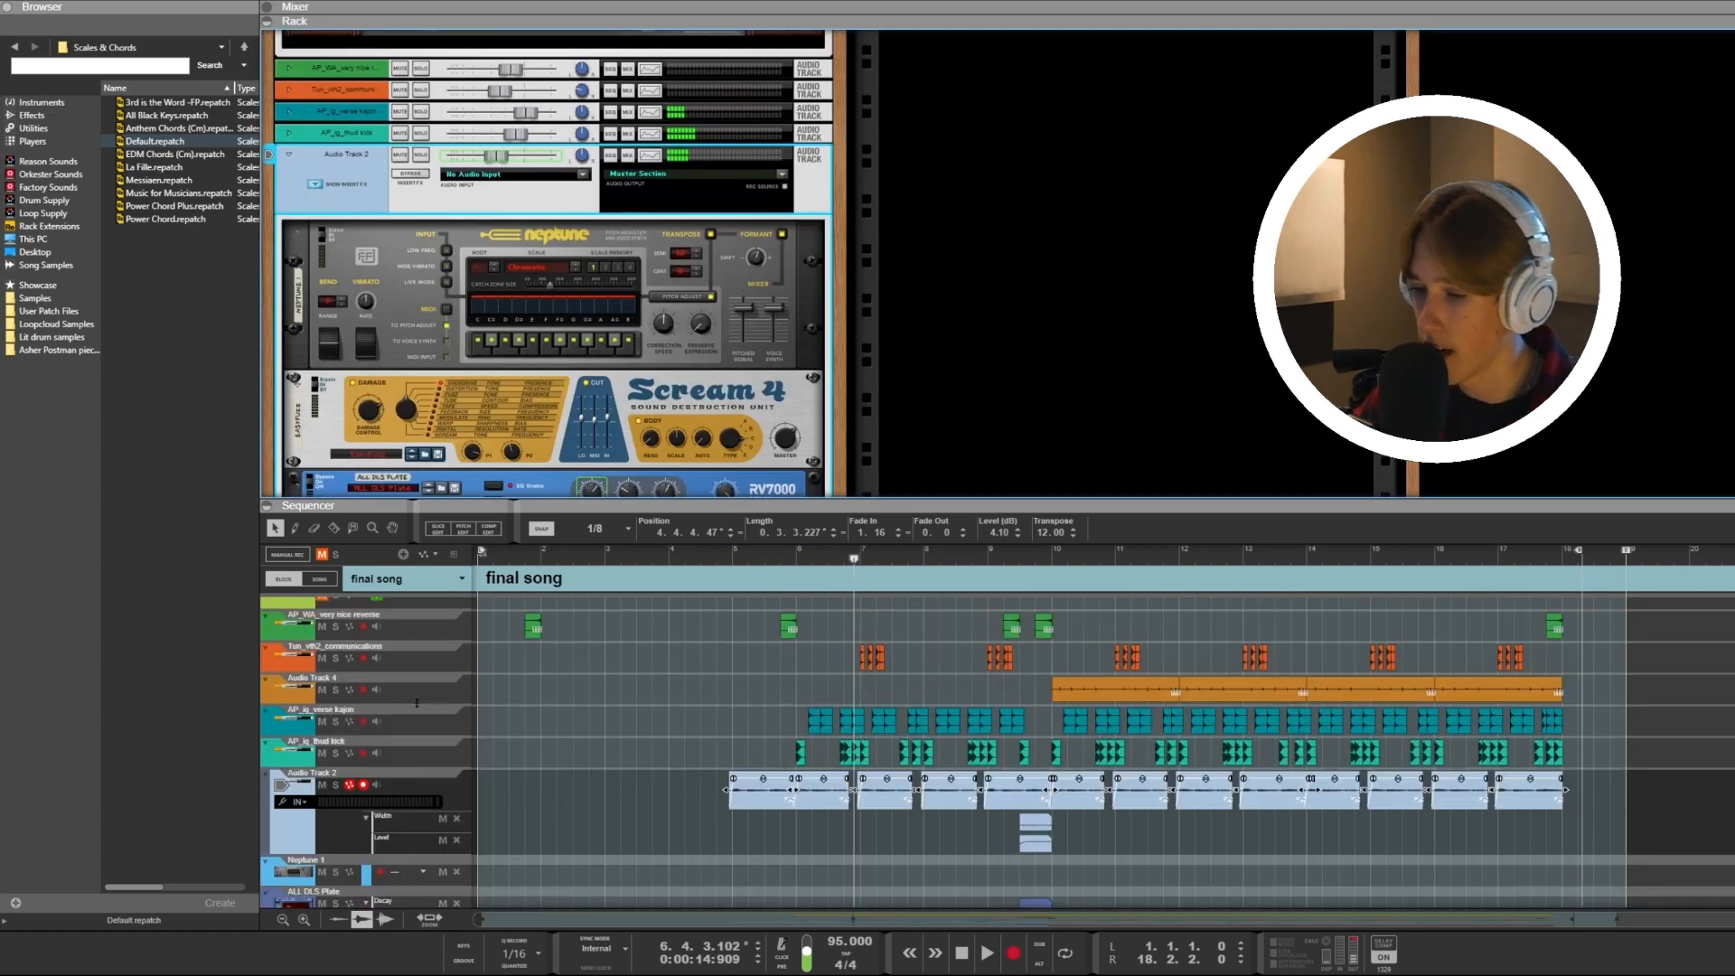
Start playback and solo the verse kajon, thud kick and Tun_vlh2_communications tracks to hear the percussion.
{"action": "key", "text": "space"}
{"action": "left_click", "coordinate": [331, 723]}
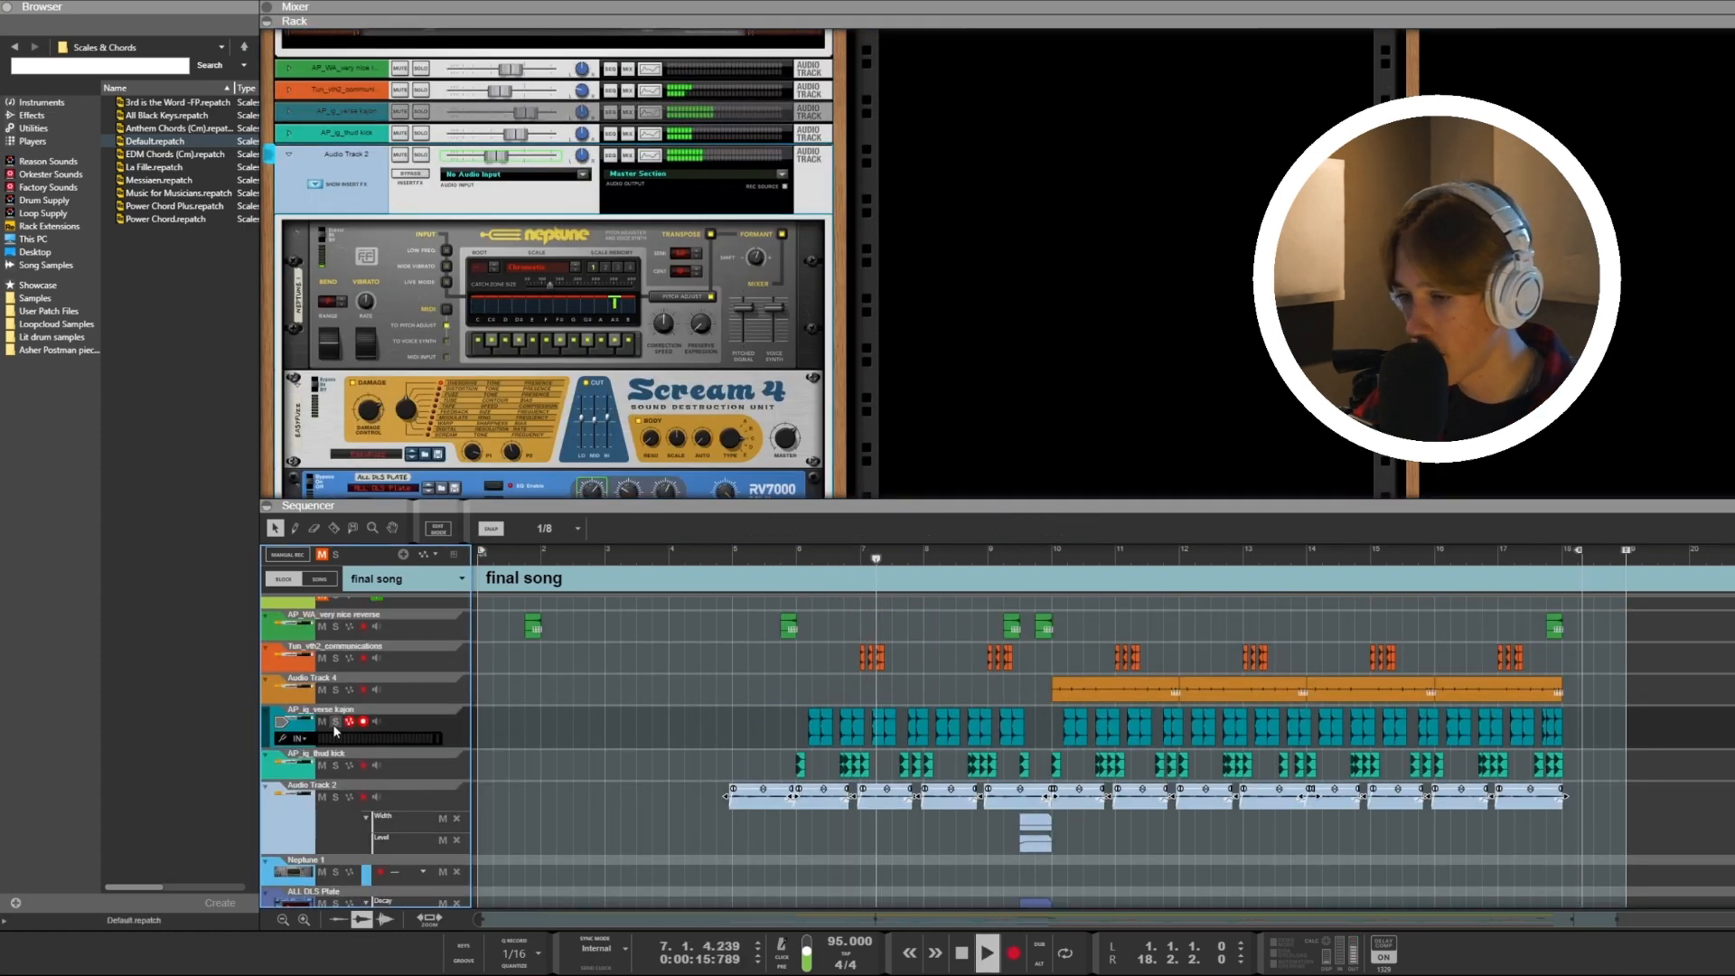
{"action": "left_click", "coordinate": [334, 723]}
{"action": "left_click", "coordinate": [336, 765]}
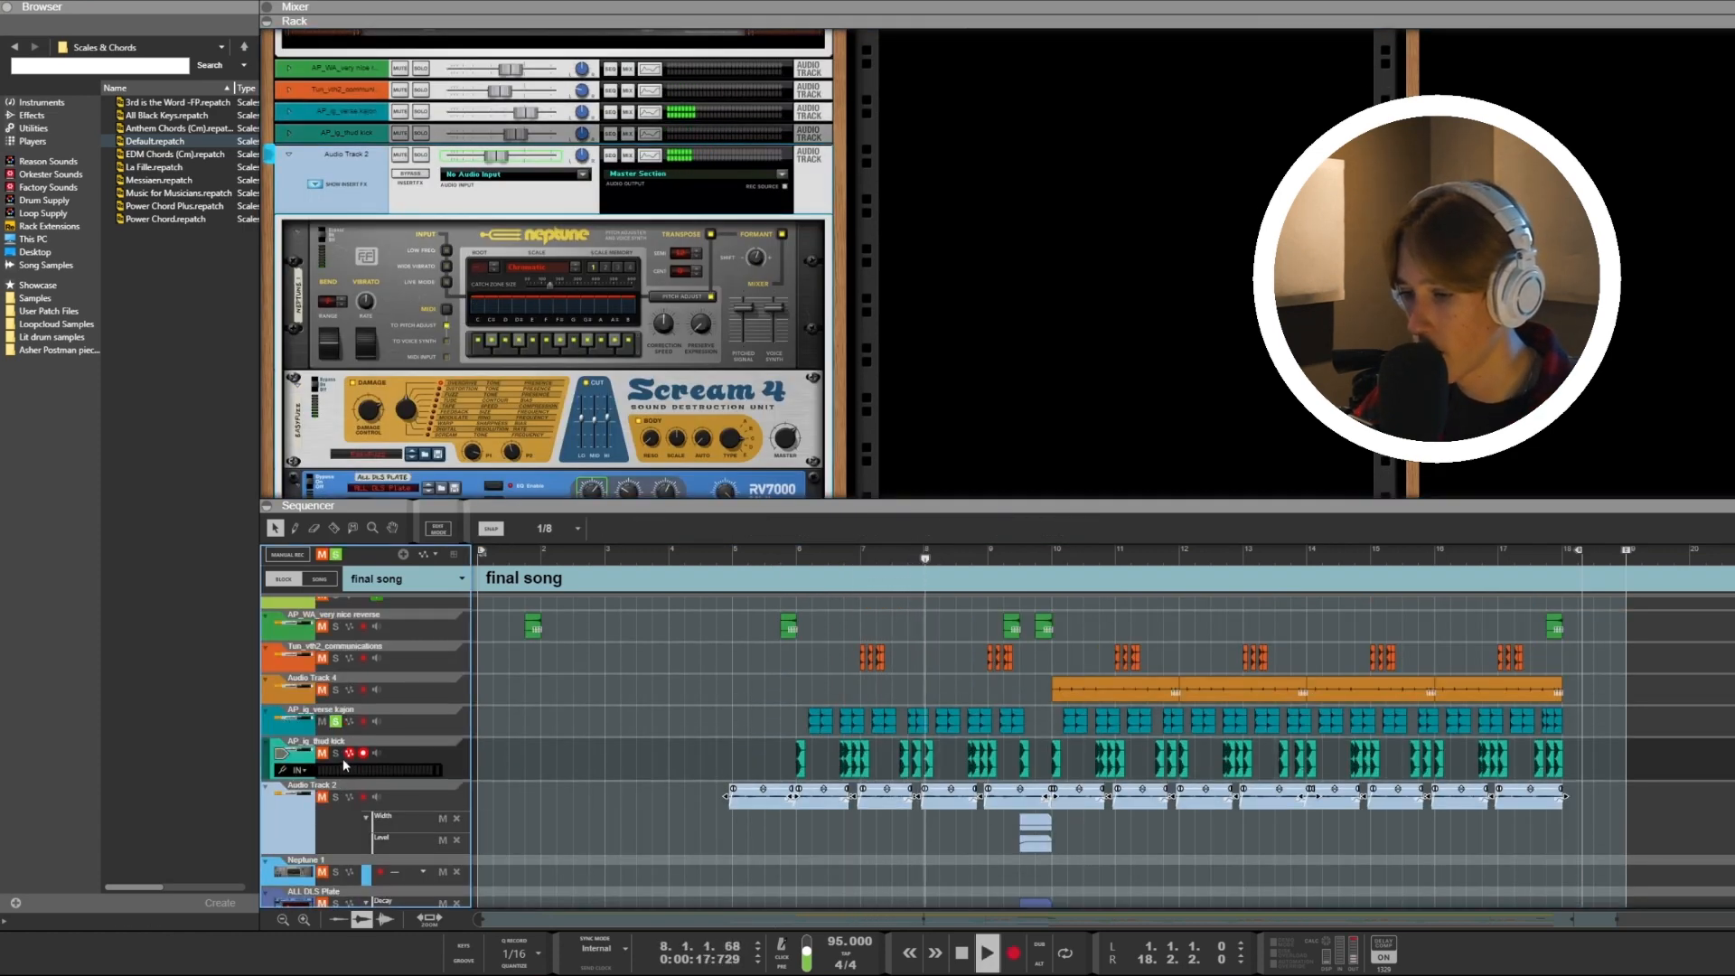
{"action": "left_click", "coordinate": [337, 753]}
{"action": "scroll", "coordinate": [375, 757], "scroll_direction": "up", "scroll_amount": 2}
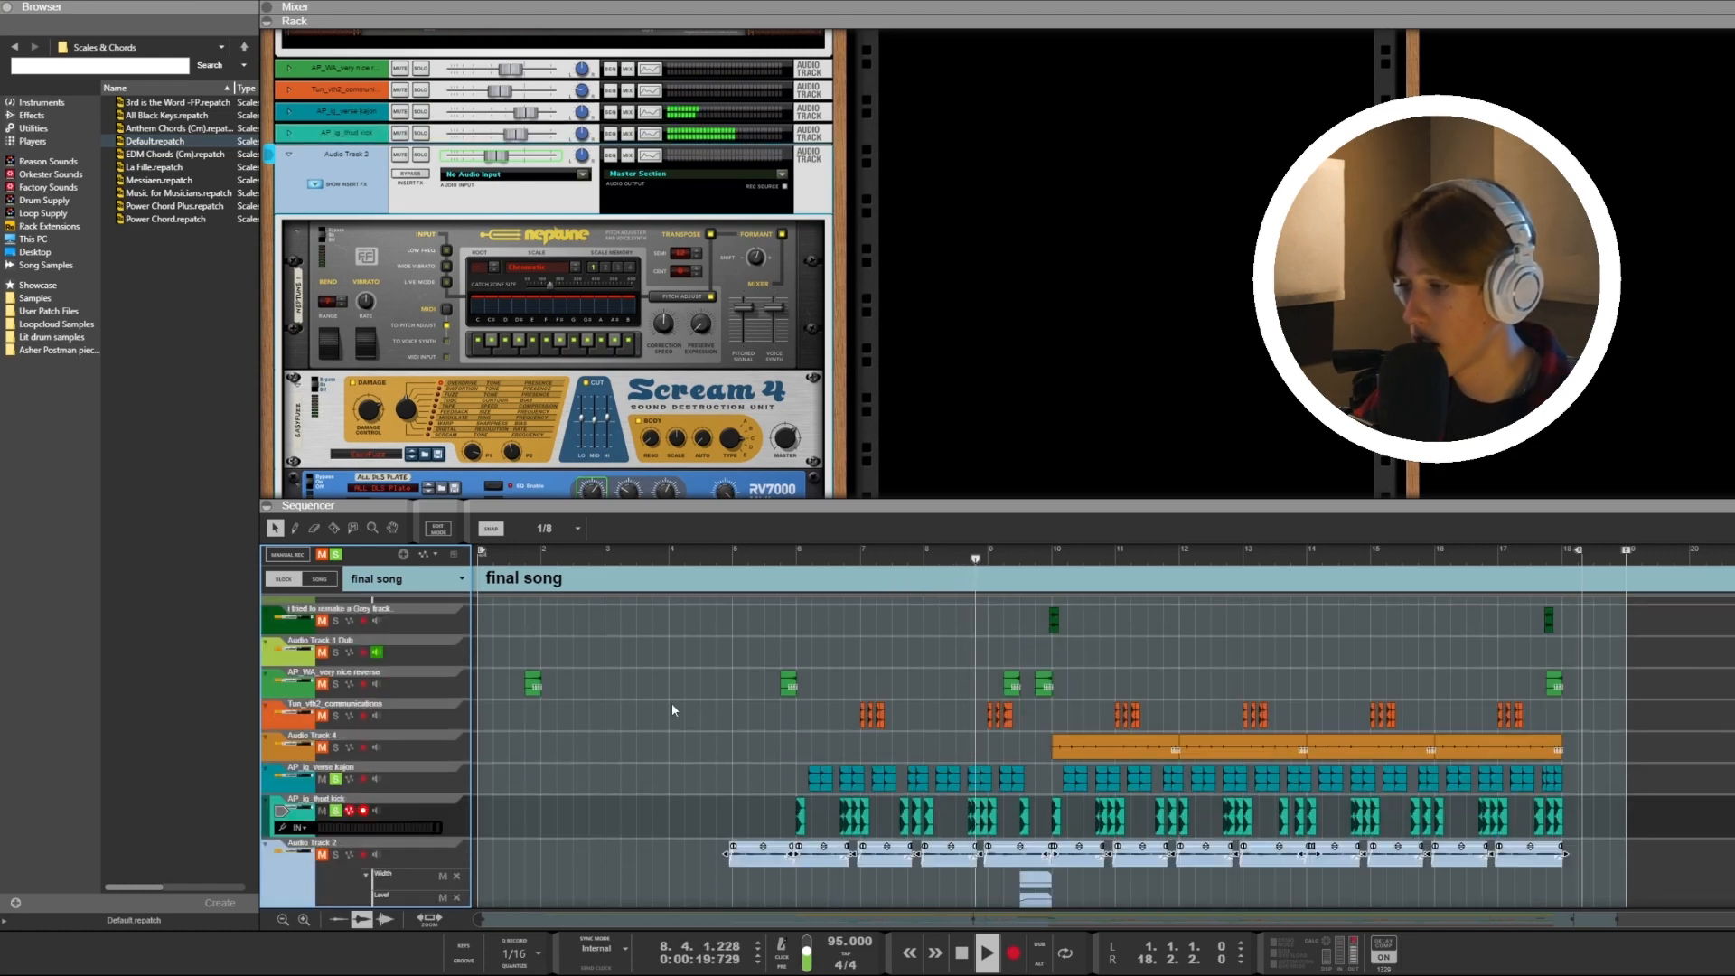
{"action": "left_click", "coordinate": [335, 716]}
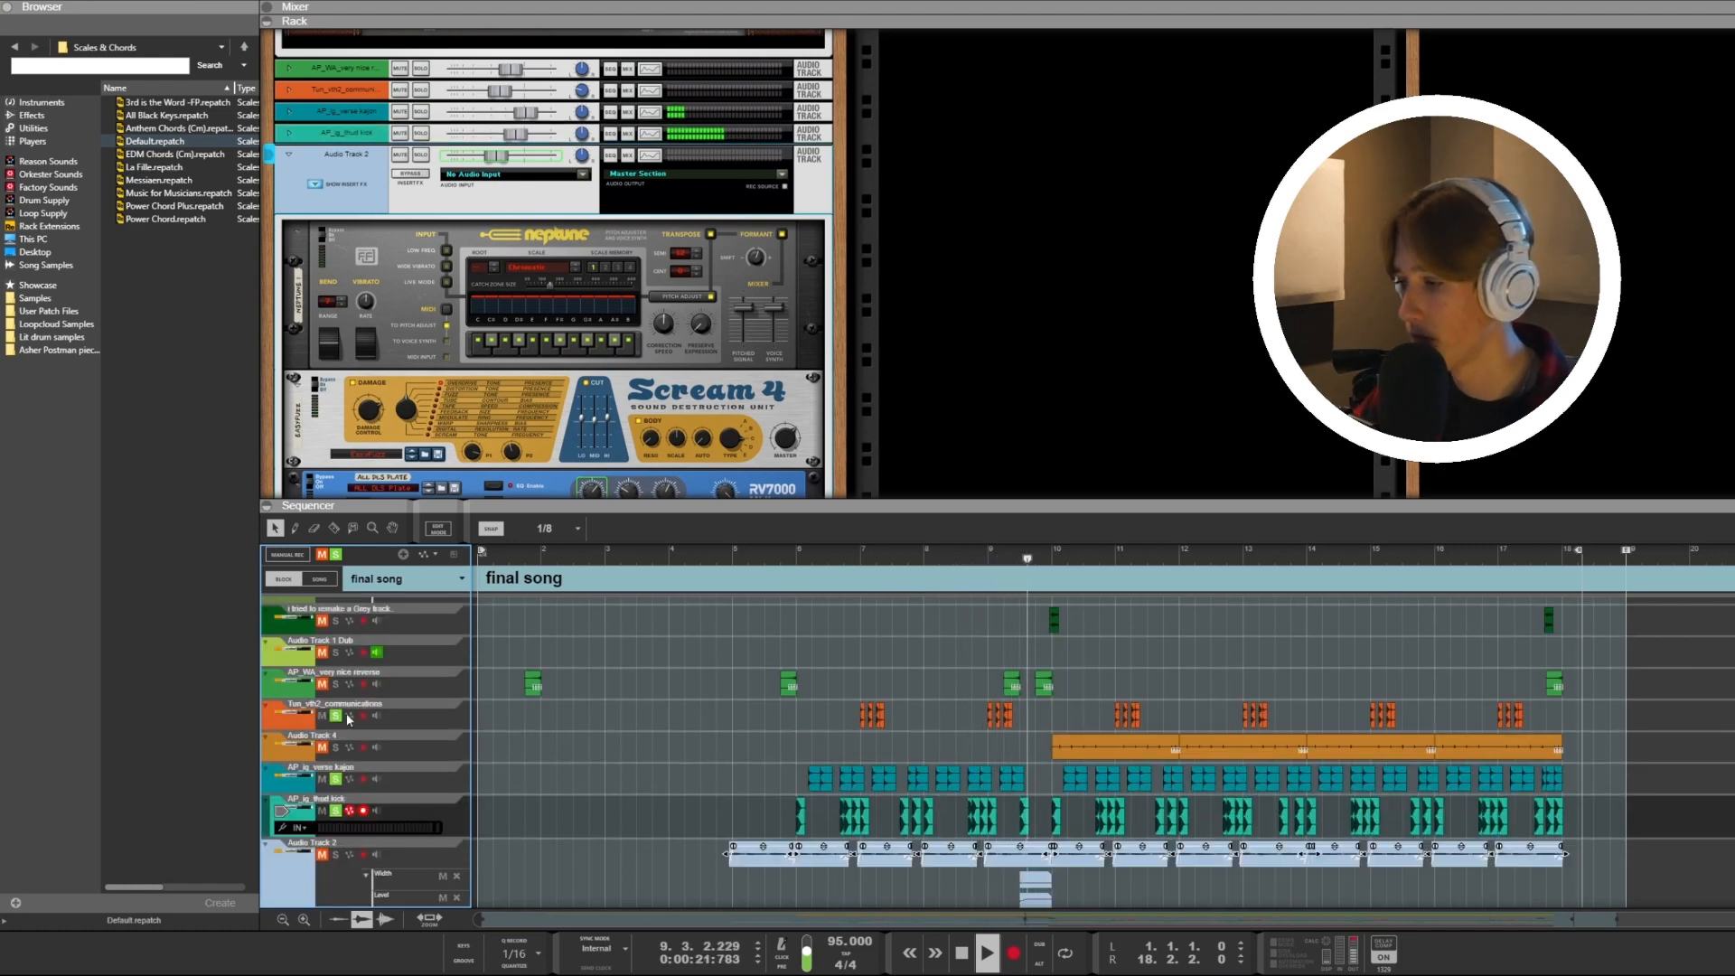
Replay the percussion from just before bar 7 and add Audio Track 4 and Audio Track 3 to the soloed tracks.
{"action": "left_click", "coordinate": [841, 565]}
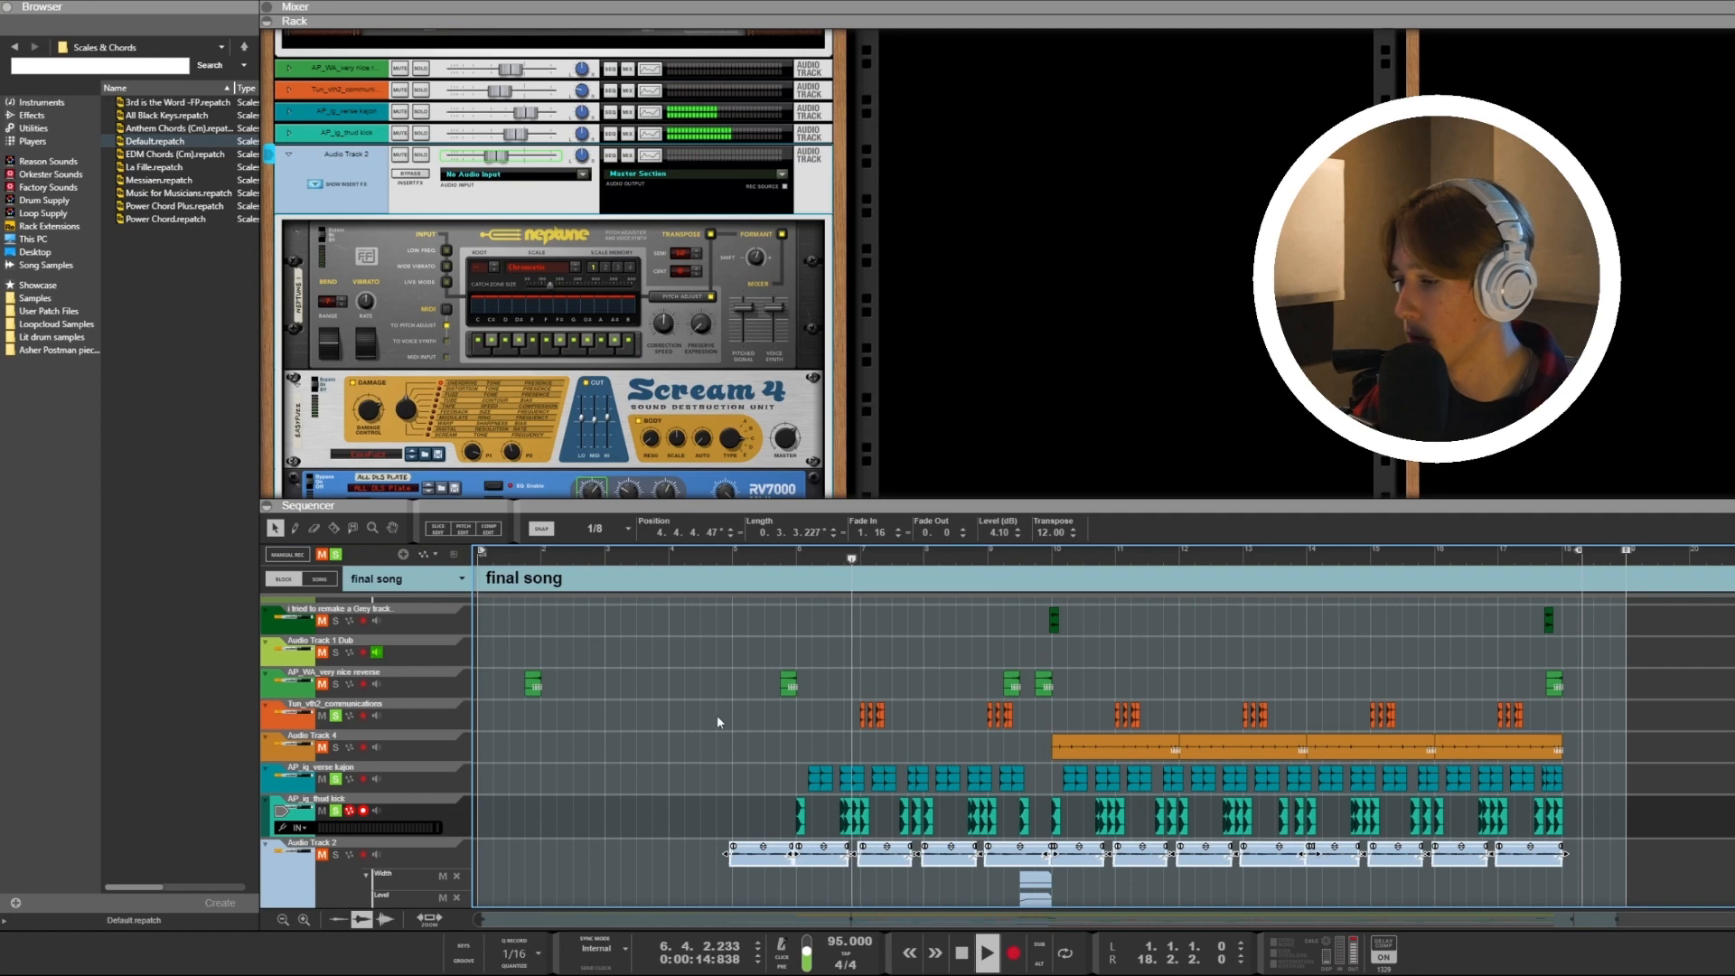
{"action": "scroll", "coordinate": [723, 705], "scroll_direction": "down", "scroll_amount": 2}
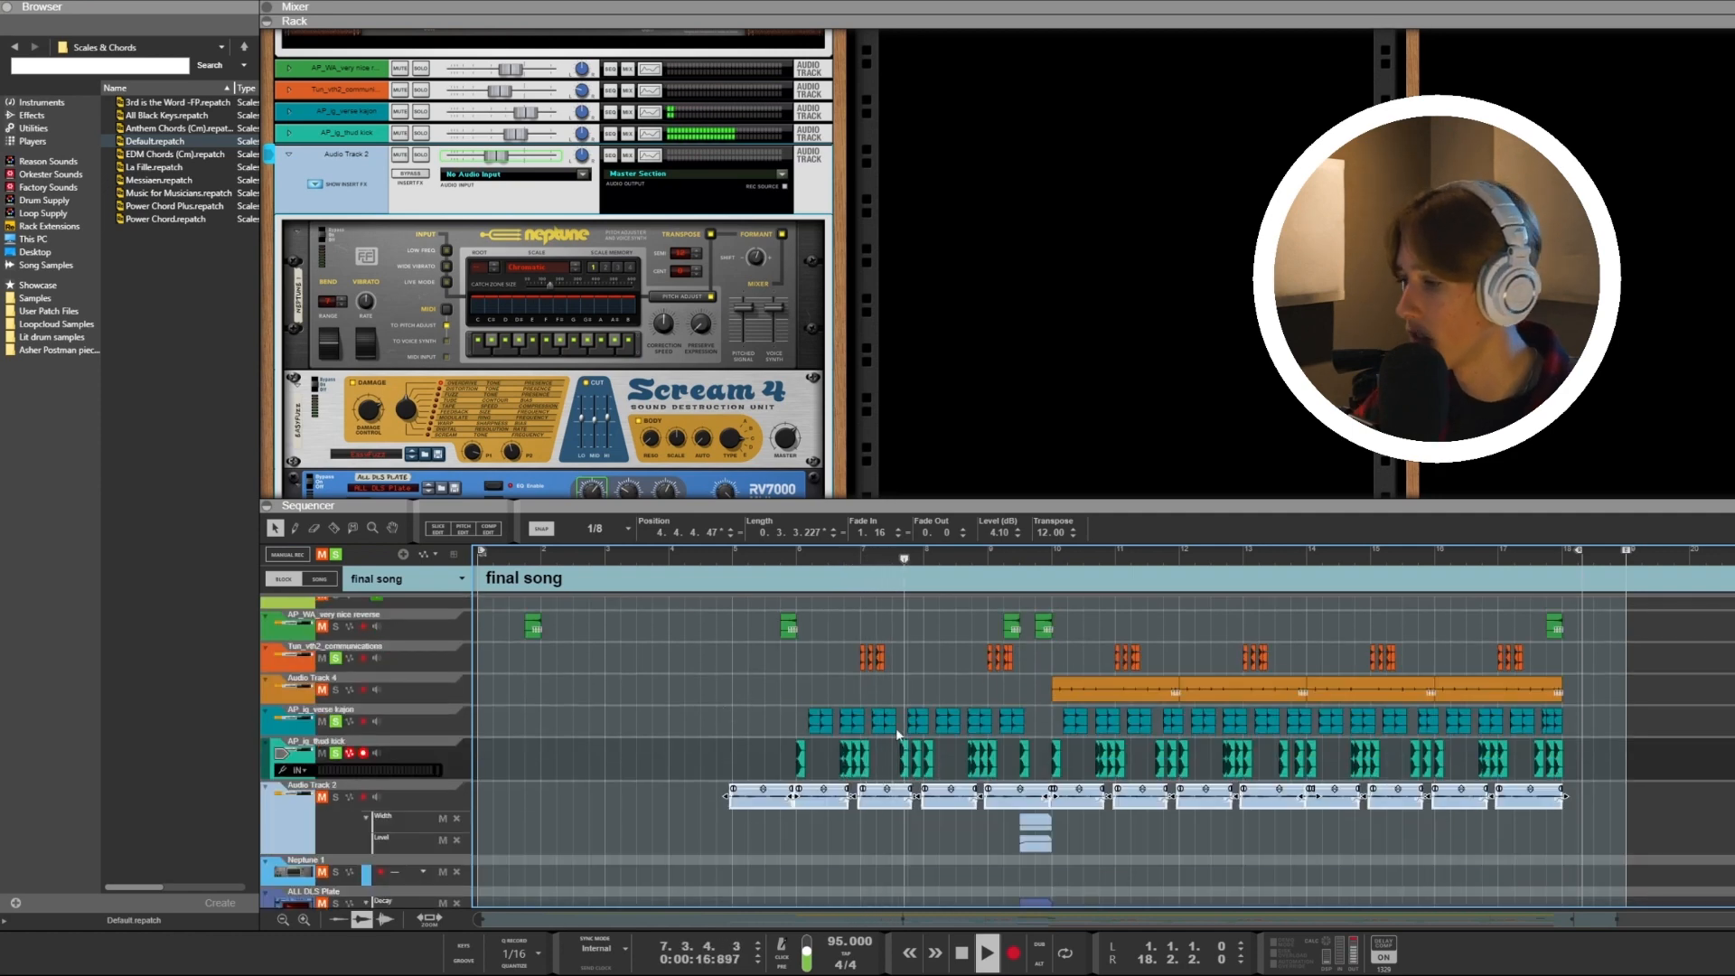
{"action": "left_click", "coordinate": [336, 692]}
{"action": "scroll", "coordinate": [561, 702], "scroll_direction": "down", "scroll_amount": 7}
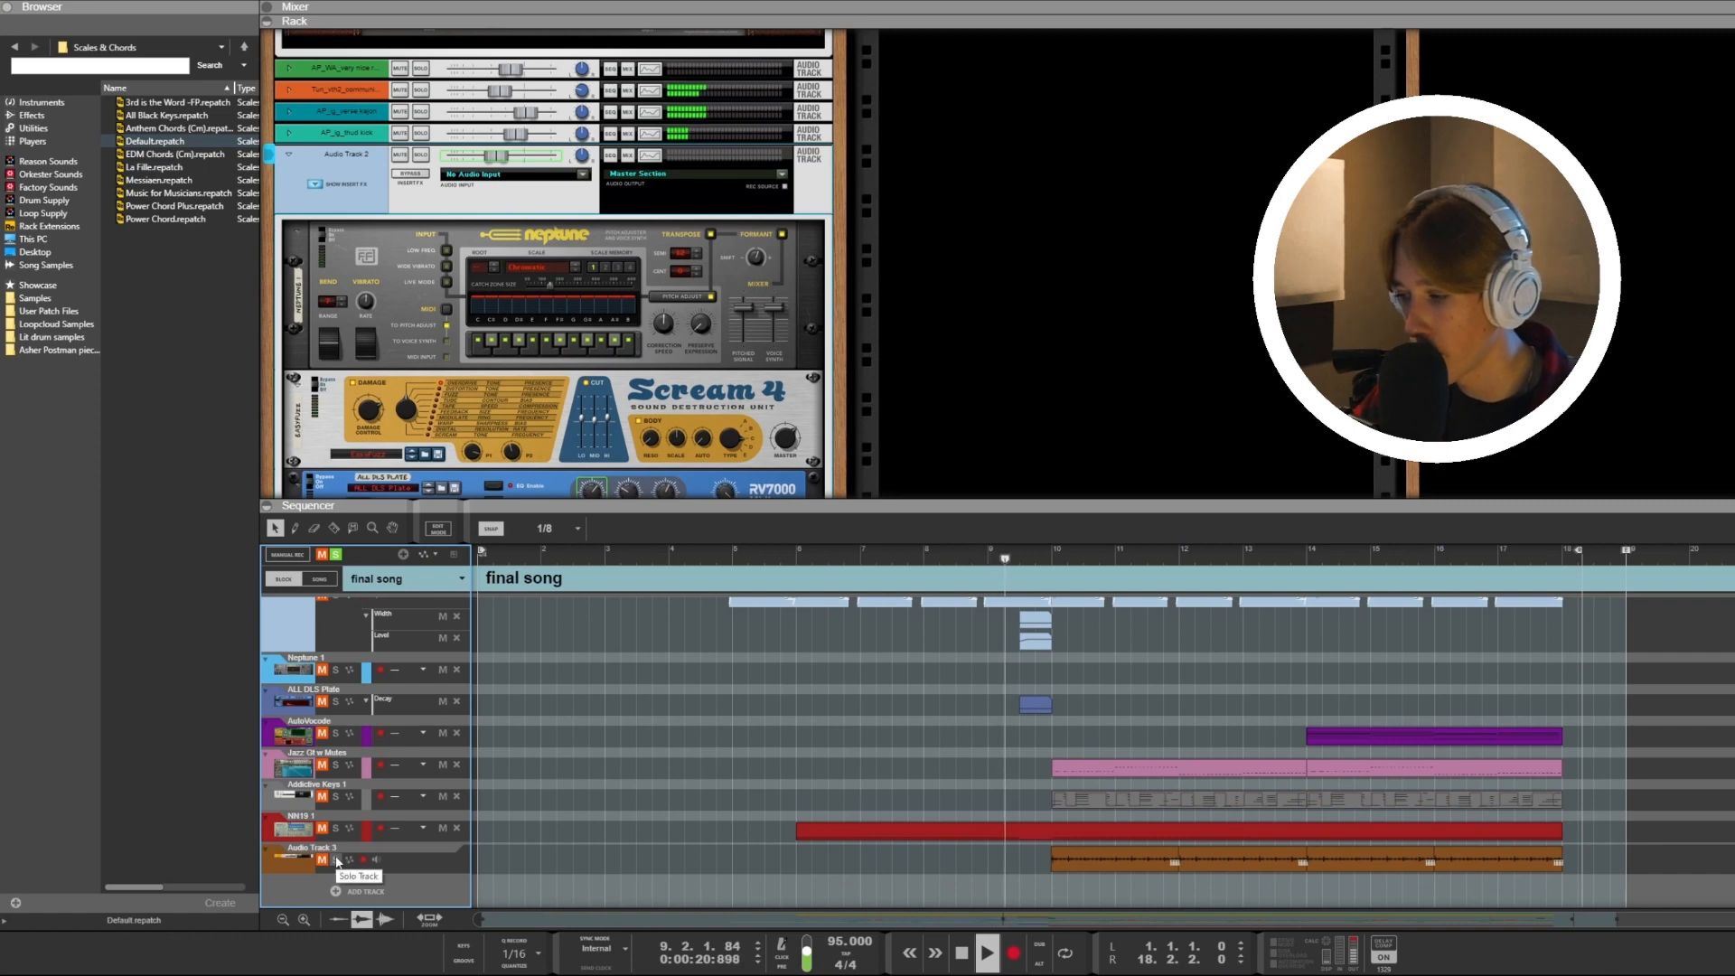
{"action": "left_click", "coordinate": [335, 859]}
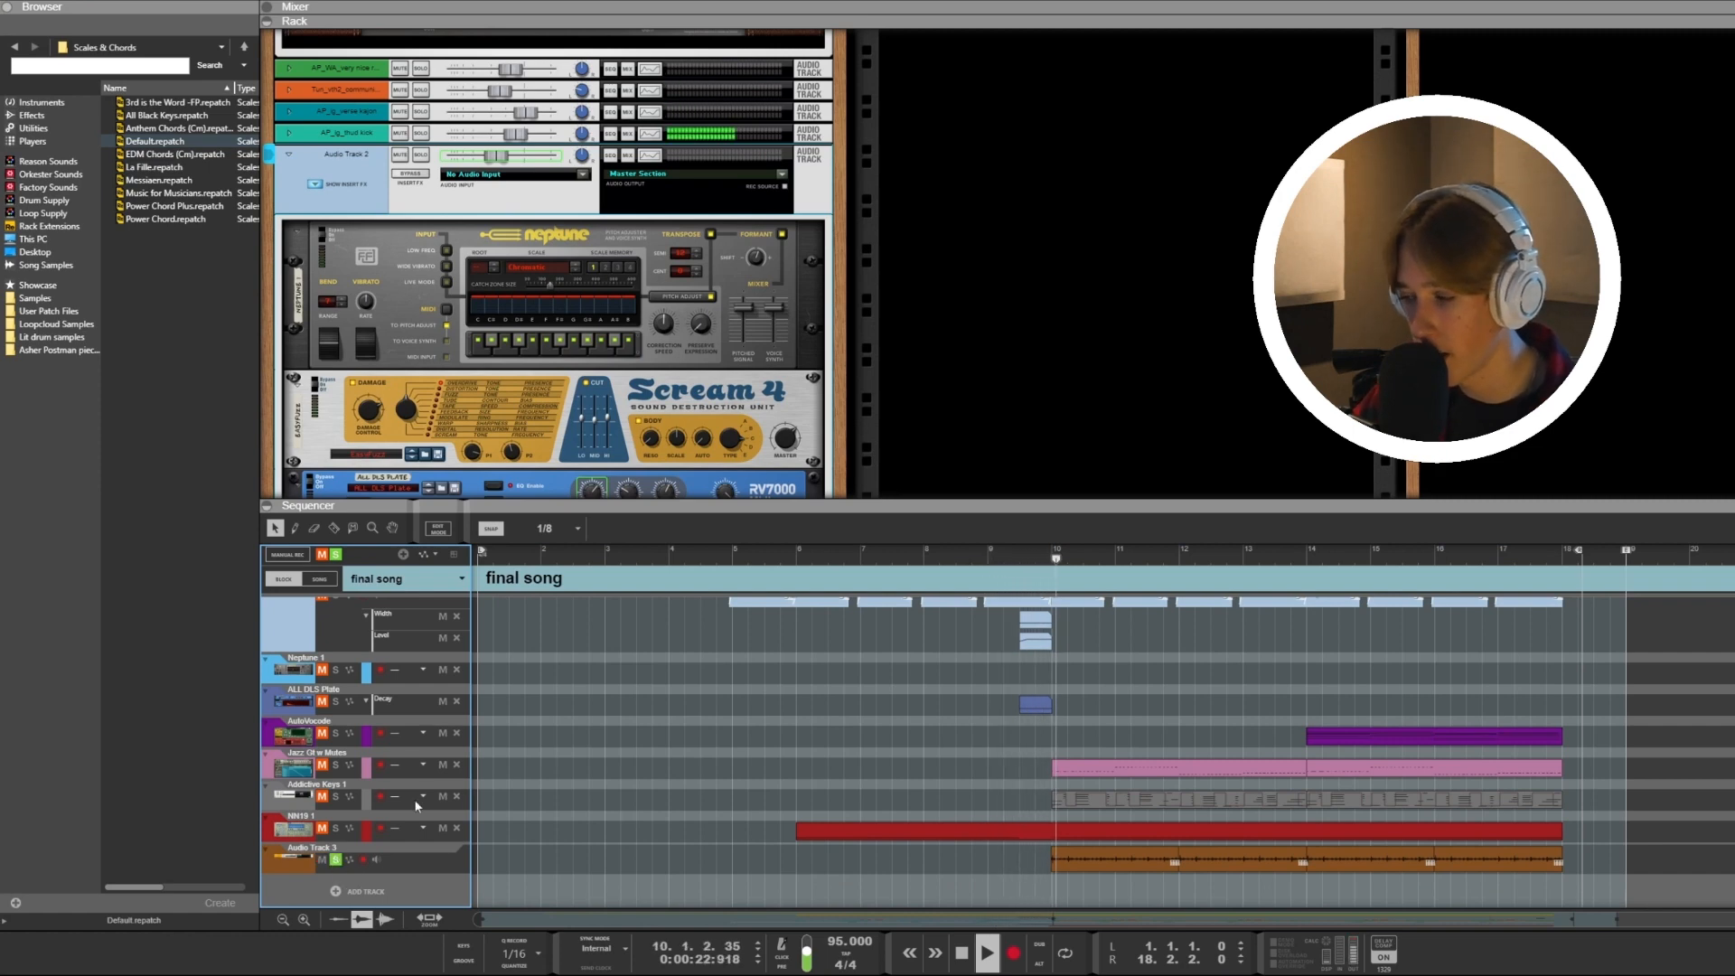
{"action": "scroll", "coordinate": [665, 779], "scroll_direction": "up", "scroll_amount": 5}
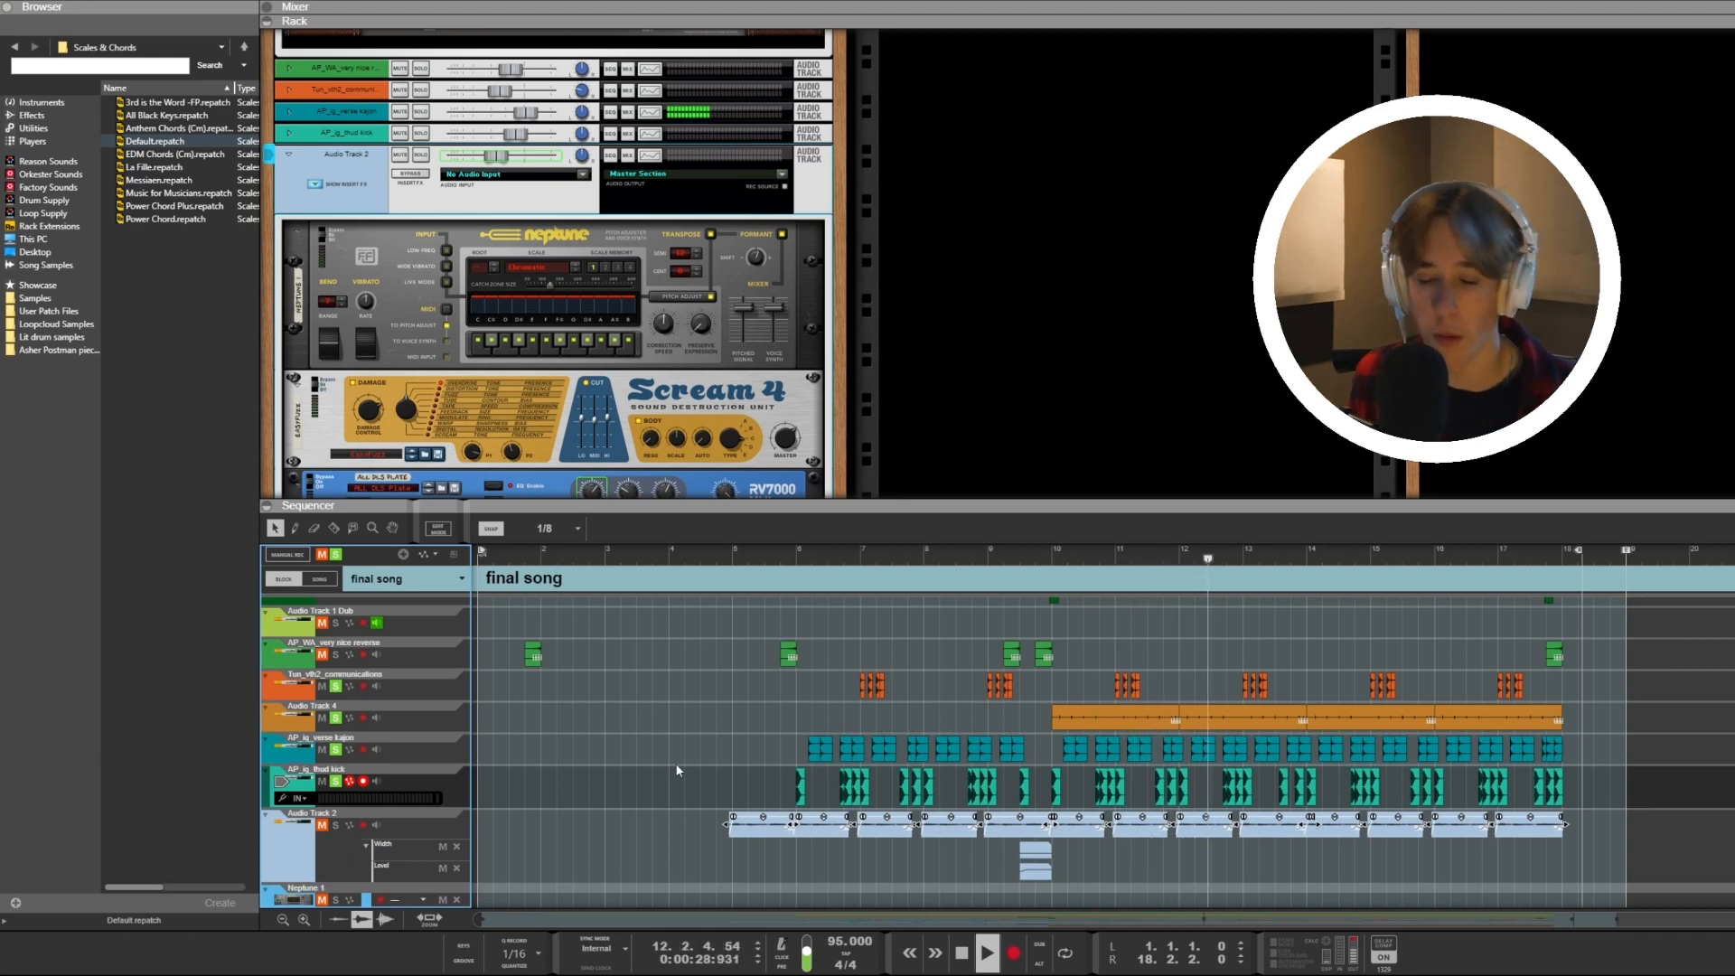
Solo and unmute the Jazz Gt w Mutes track and play the song from bar 10.
{"action": "scroll", "coordinate": [889, 717], "scroll_direction": "up", "scroll_amount": 2}
{"action": "scroll", "coordinate": [633, 741], "scroll_direction": "down", "scroll_amount": 4}
{"action": "left_click", "coordinate": [335, 764]}
{"action": "left_click", "coordinate": [322, 765]}
{"action": "left_click", "coordinate": [1052, 554]}
{"action": "key", "text": "space"}
Solo and unmute the purple track above Jazz Gt w Mutes, play from bar 14, and solo Addictive Keys 1.
{"action": "left_click", "coordinate": [335, 732]}
{"action": "left_click", "coordinate": [322, 733]}
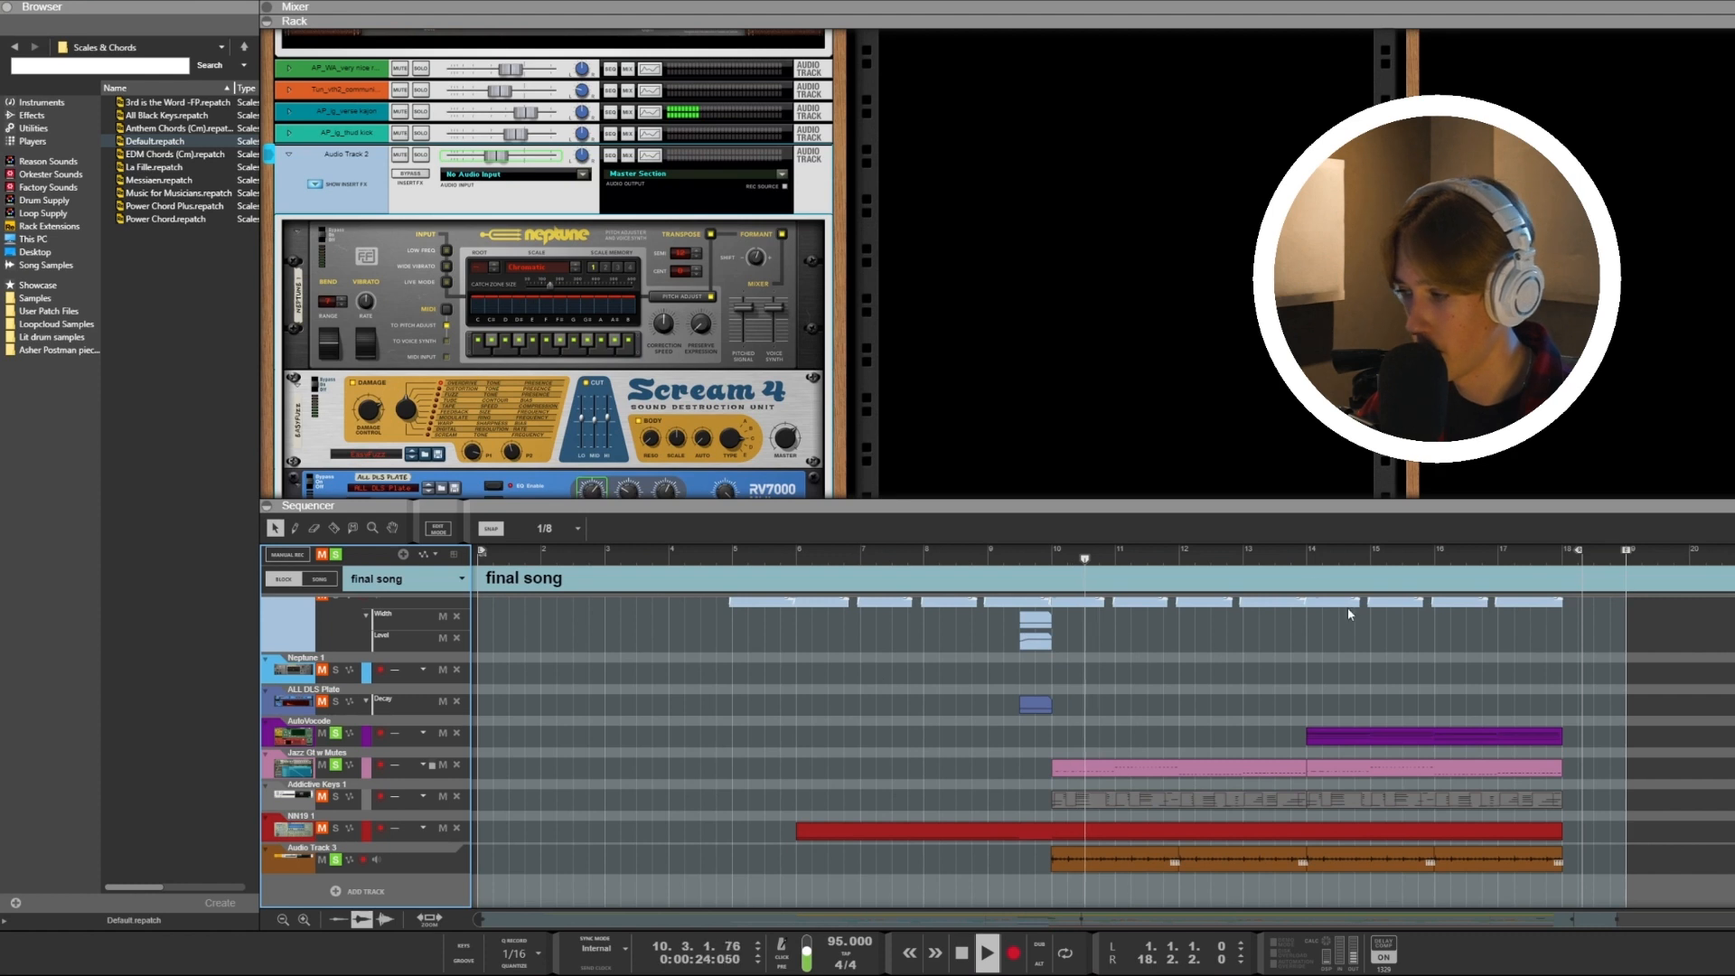
{"action": "left_click", "coordinate": [1303, 557]}
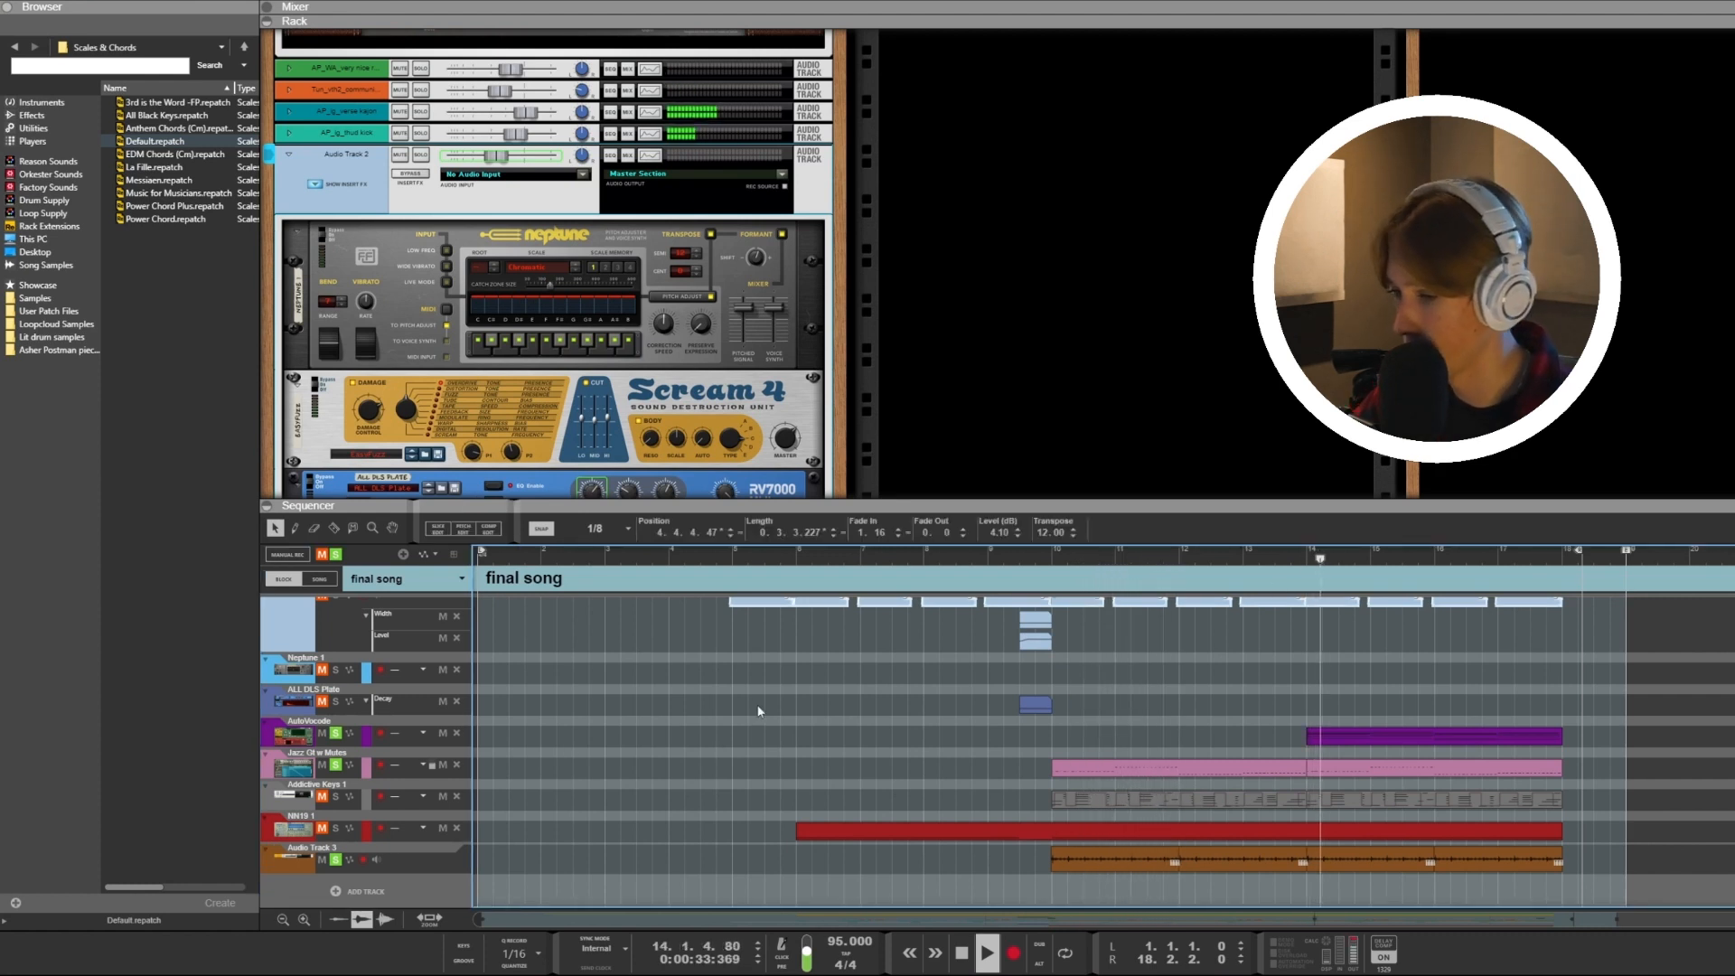
{"action": "left_click", "coordinate": [335, 796]}
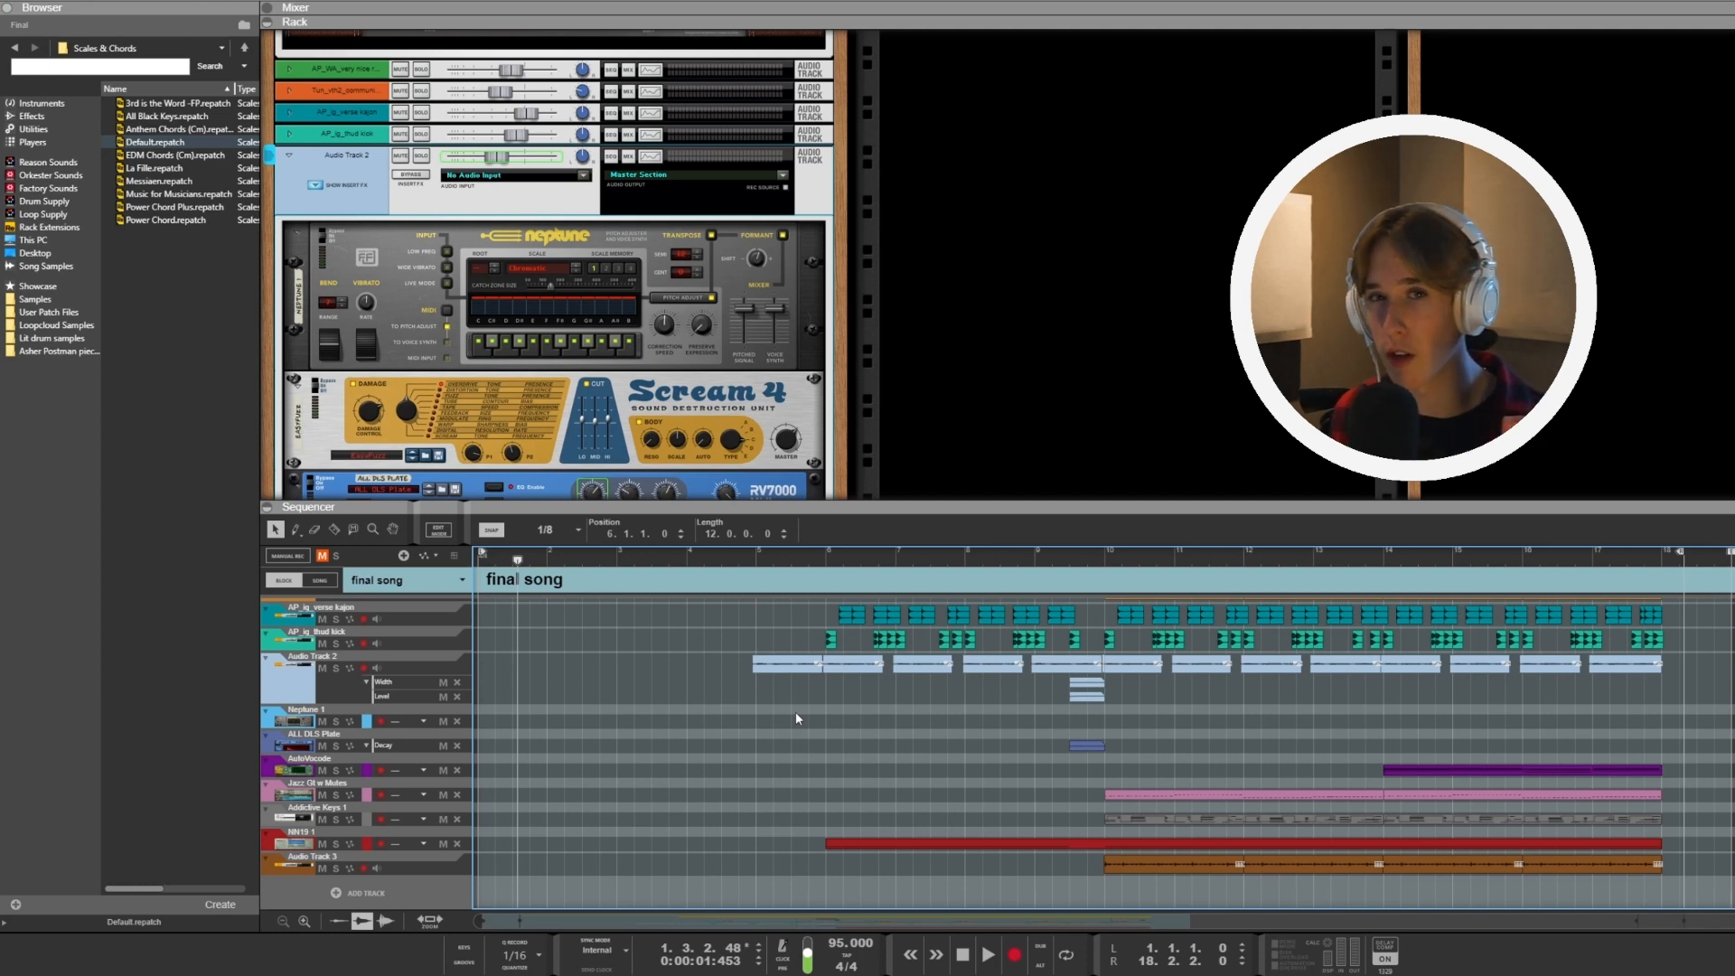
Select the NN19 1 track and examine its Bassline Generator and NN-19 sampler in the rack during playback.
{"action": "left_click", "coordinate": [308, 848]}
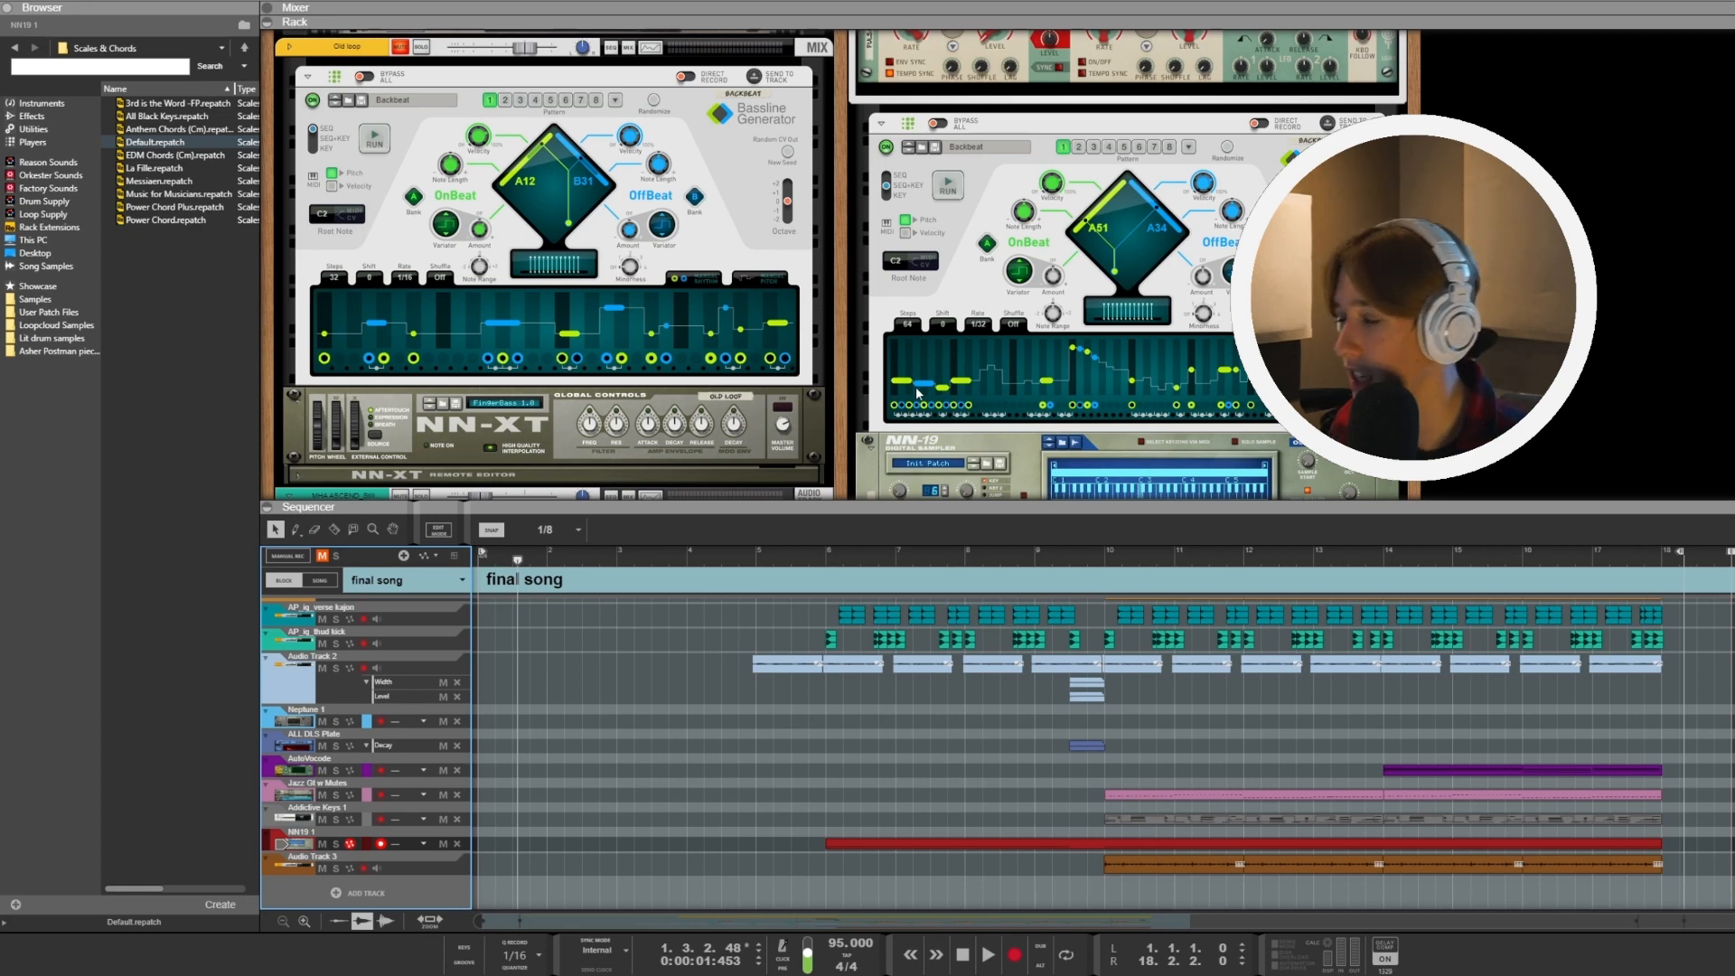
{"action": "scroll", "coordinate": [916, 394], "scroll_direction": "up", "scroll_amount": 3}
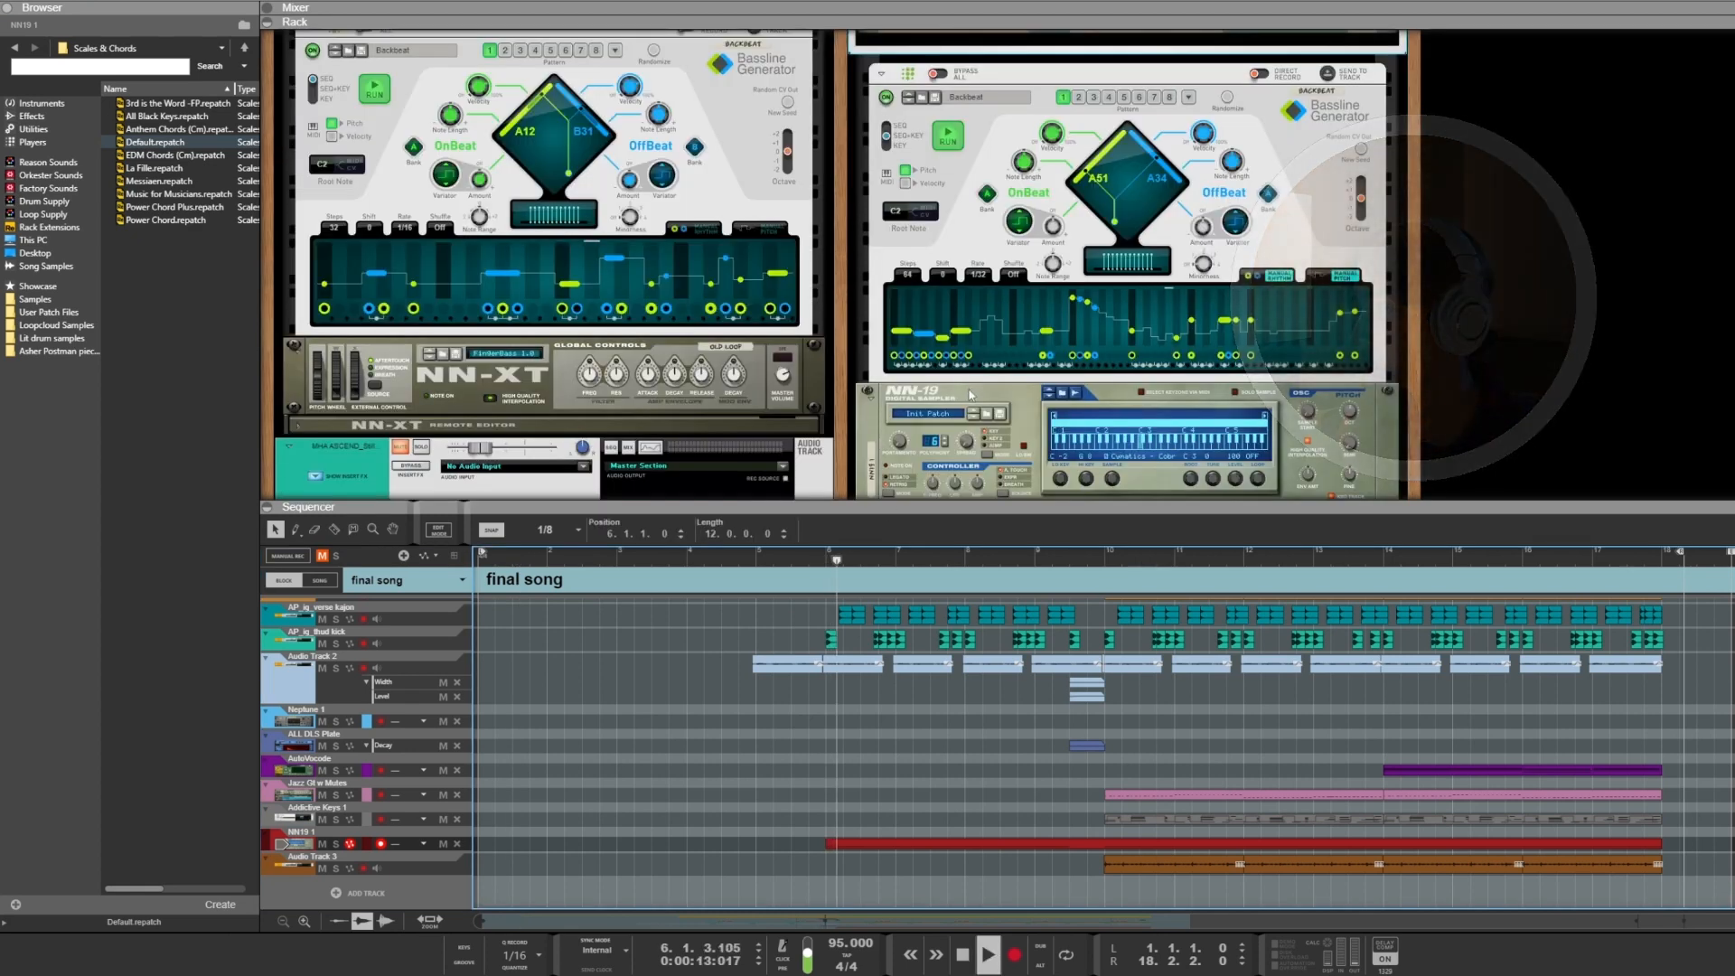
{"action": "scroll", "coordinate": [969, 394], "scroll_direction": "down", "scroll_amount": 2}
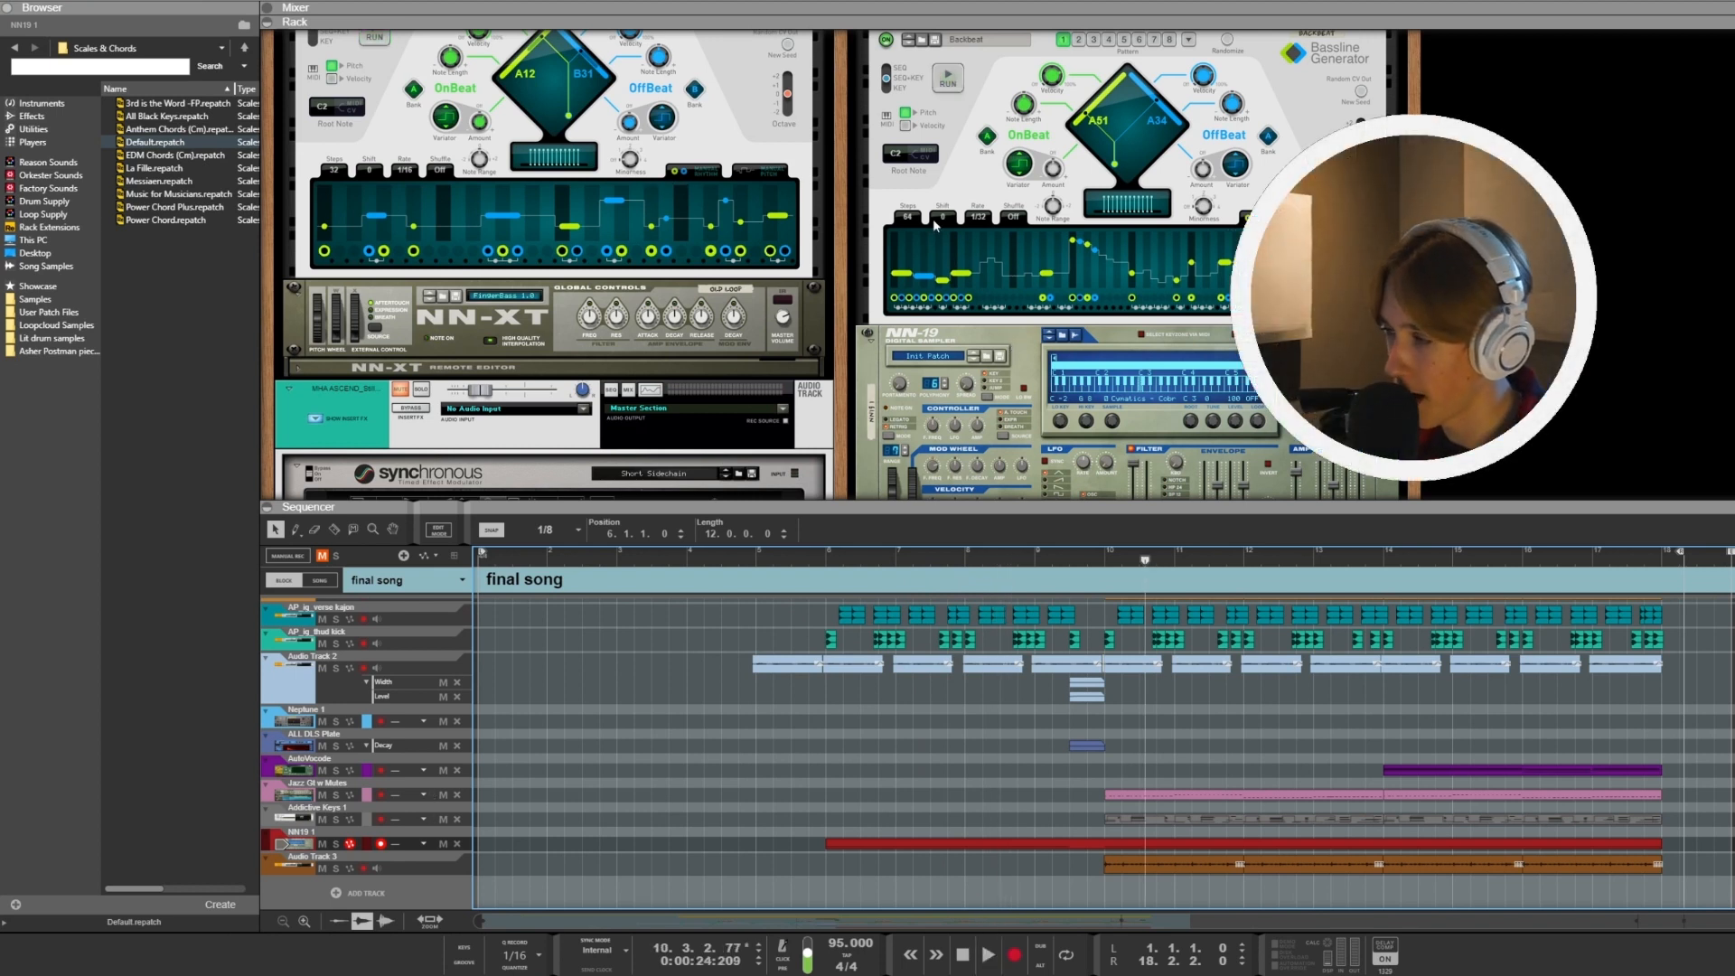
View the rate options of the NN19 1 track's Bassline Generator and close the list without choosing another rate.
{"action": "left_click", "coordinate": [981, 221]}
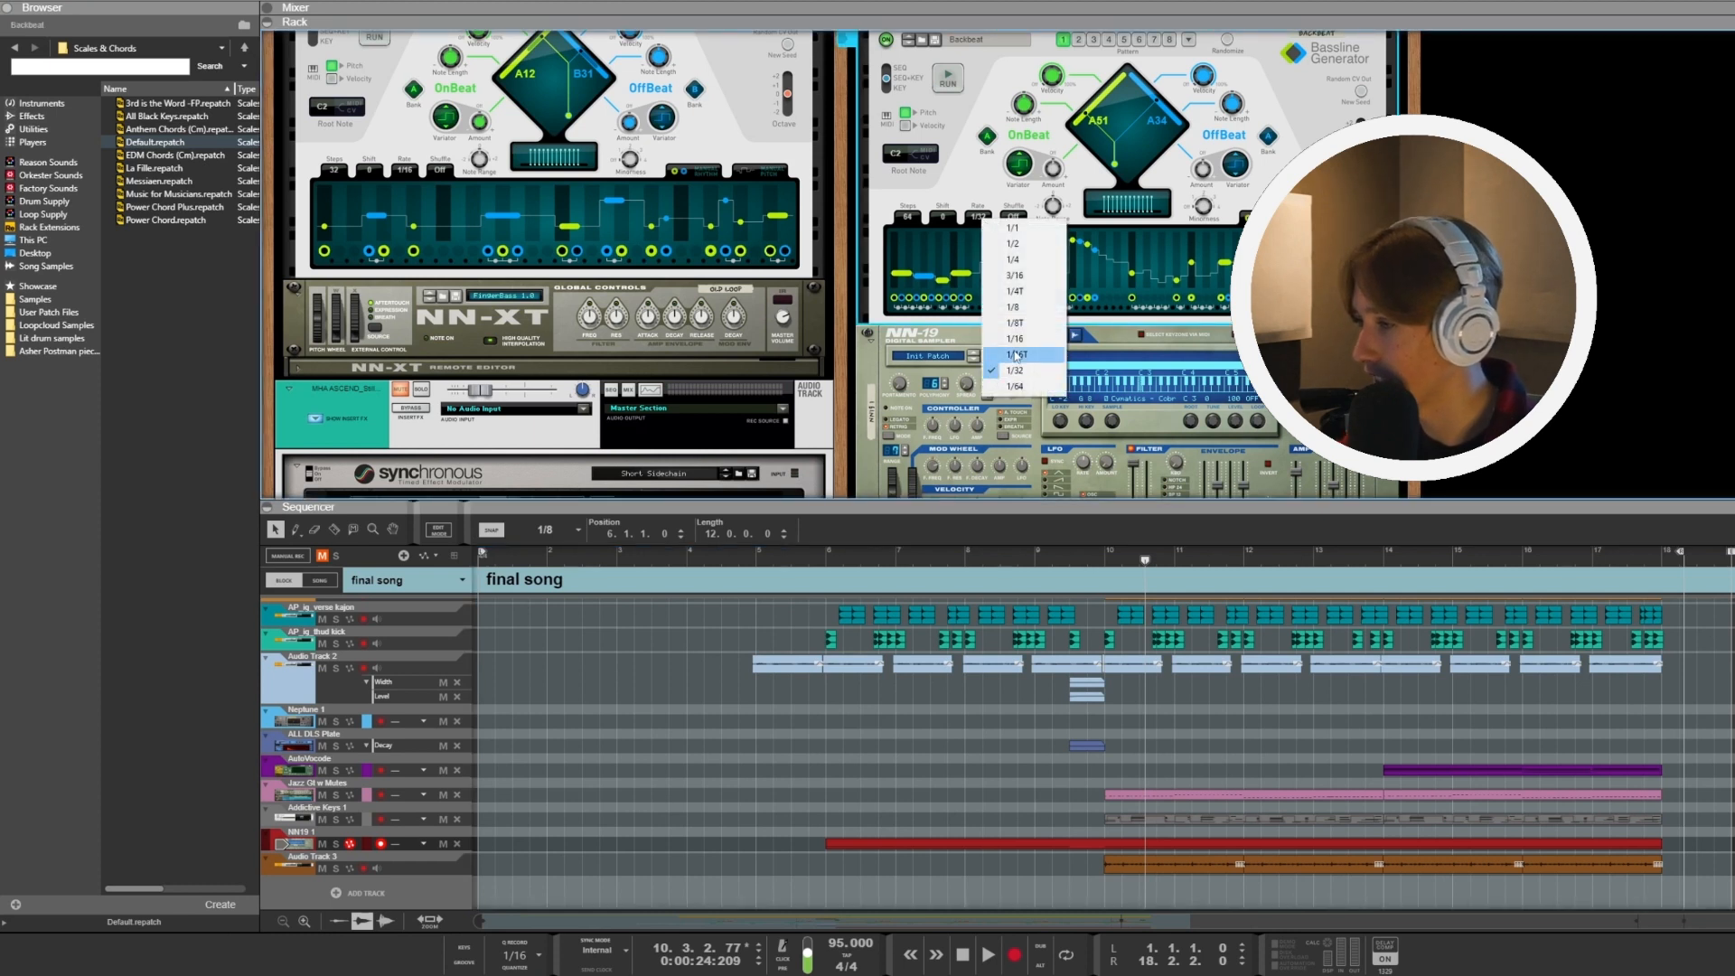
{"action": "left_click", "coordinate": [967, 218]}
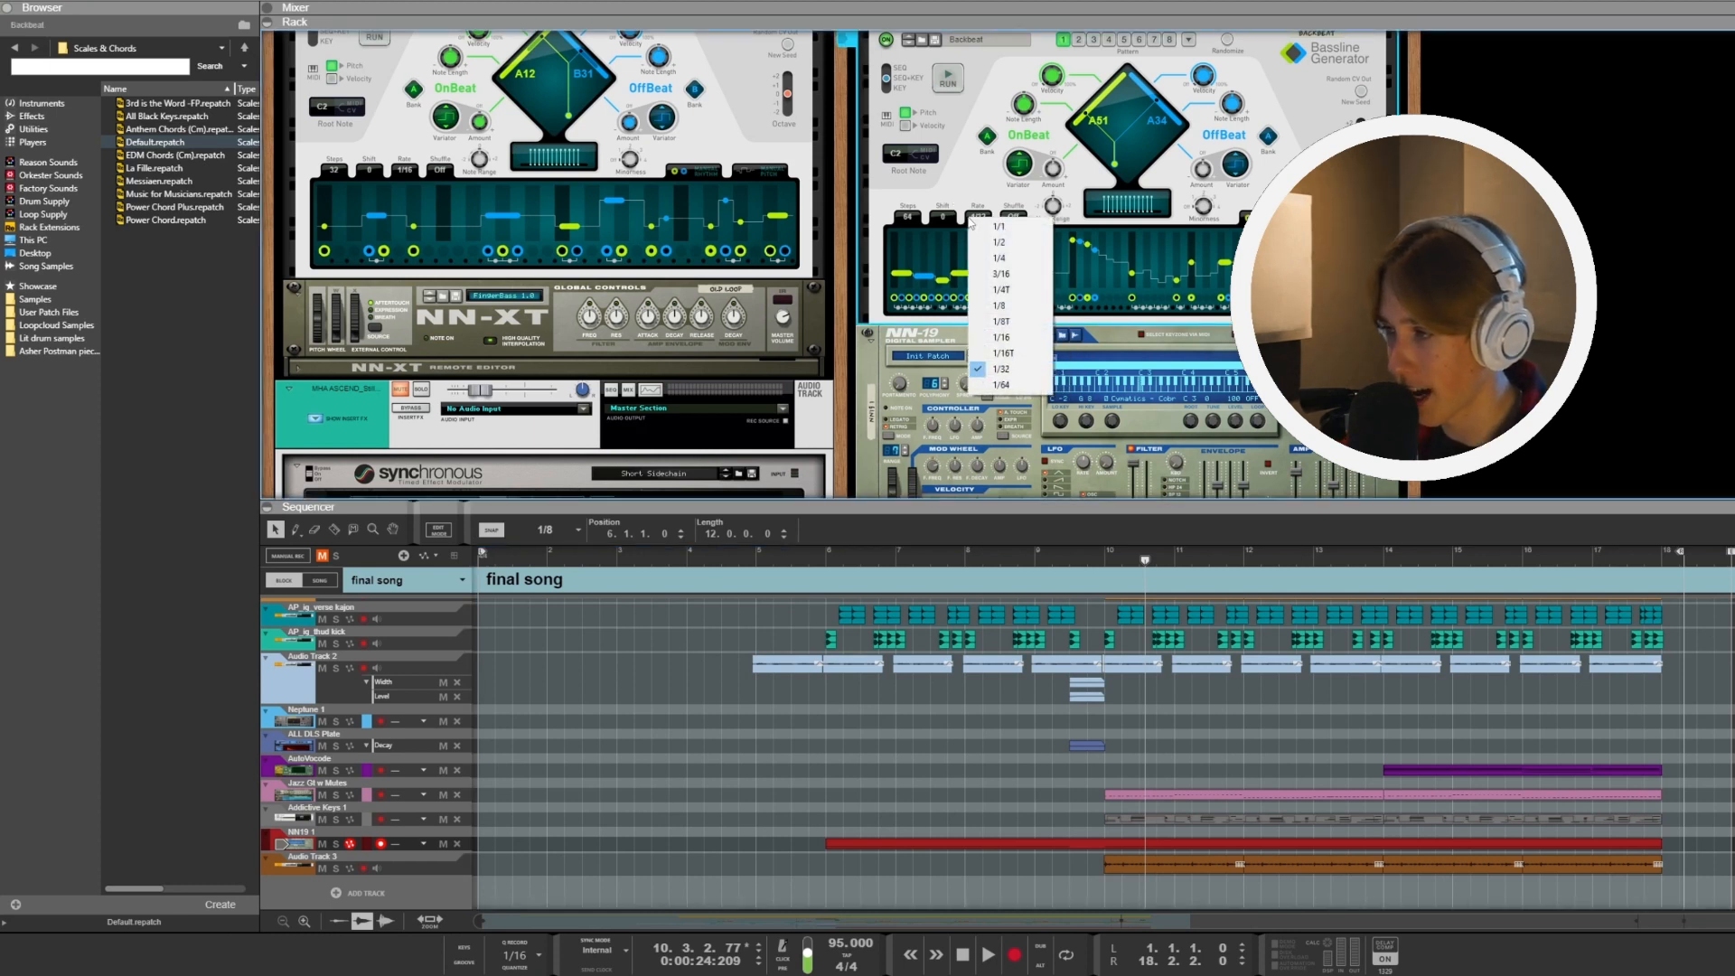
{"action": "left_click", "coordinate": [980, 205]}
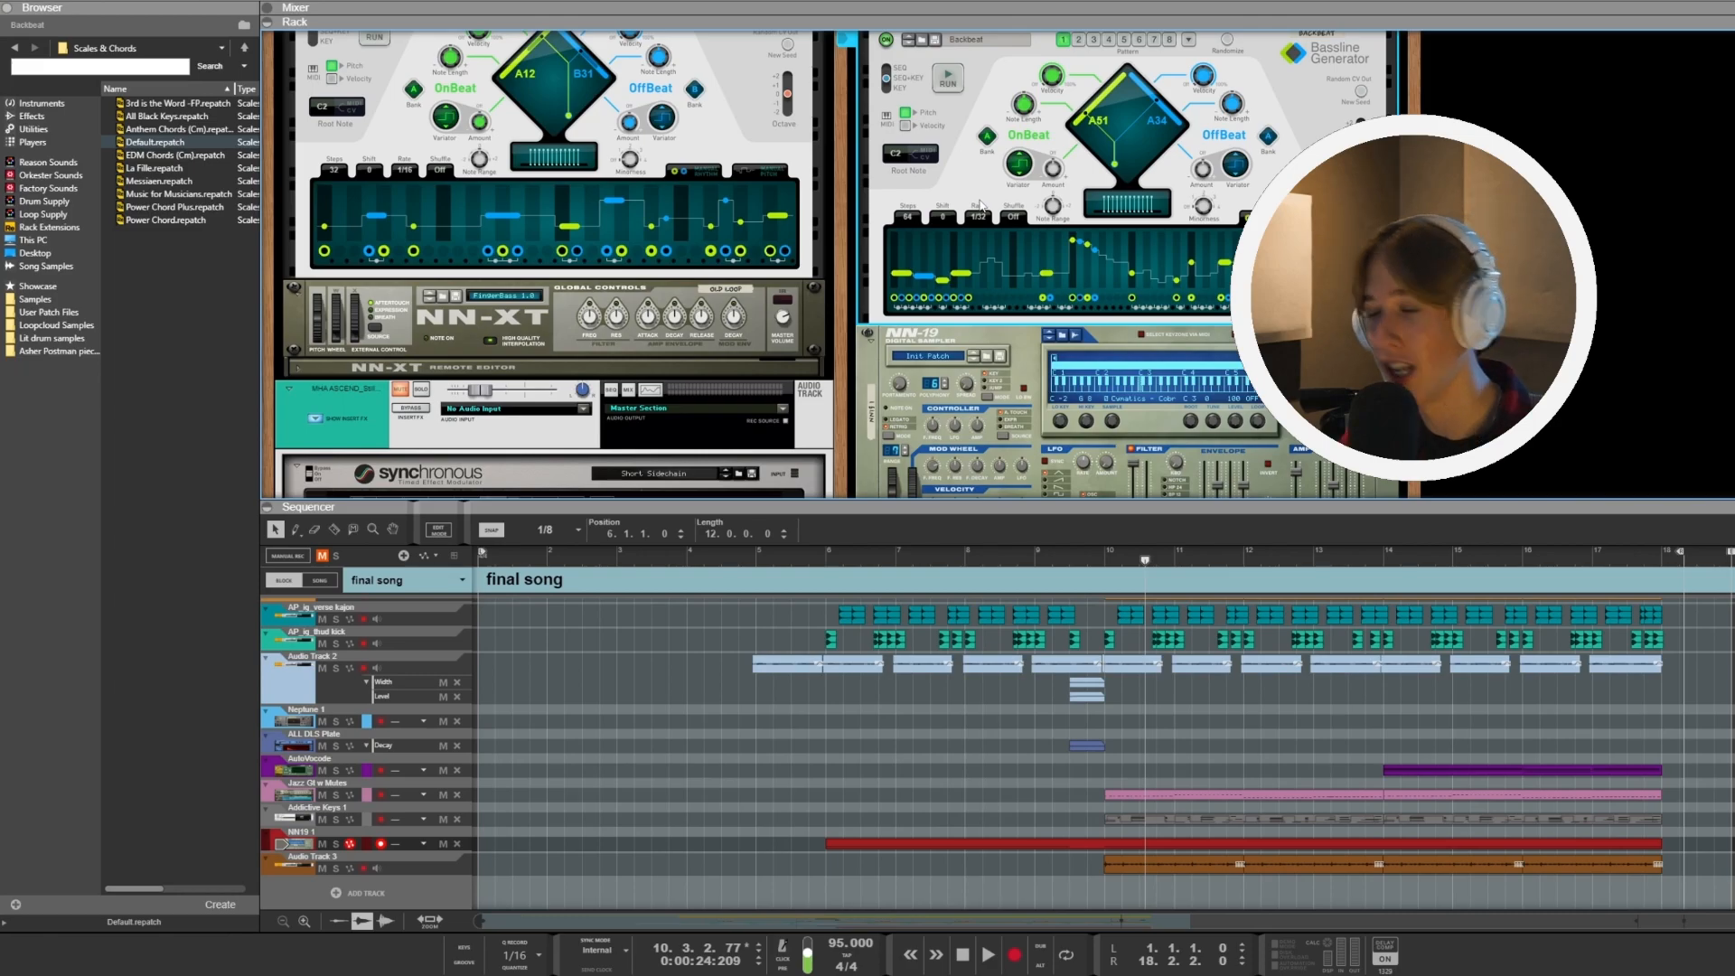